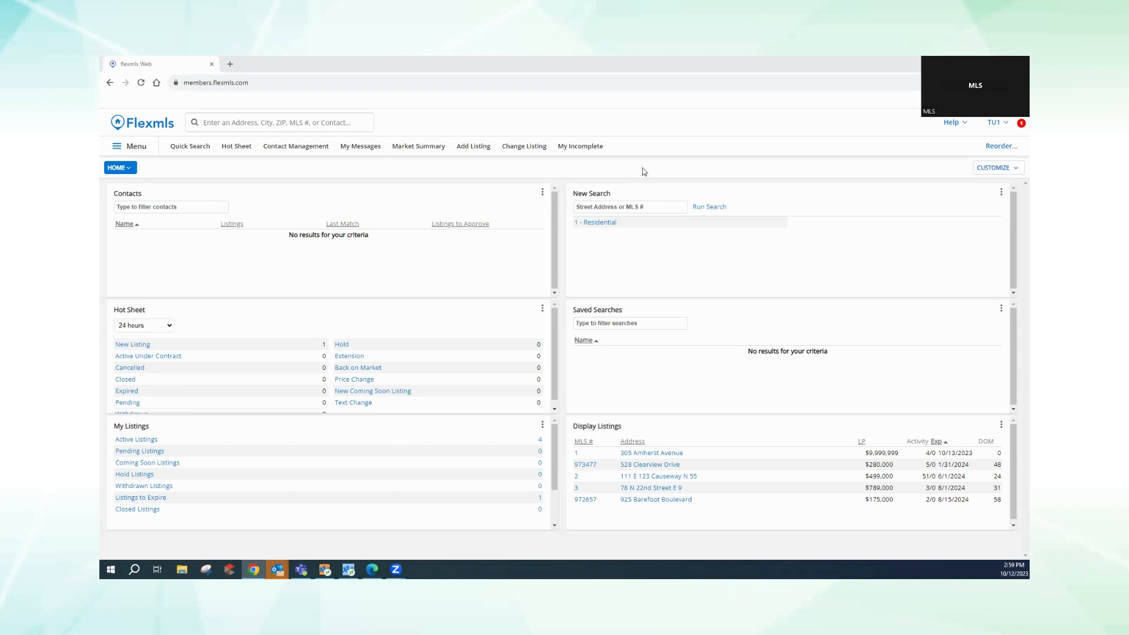
- Start a new listing from Add Listing in the dashboard's top navigation
click(470, 147)
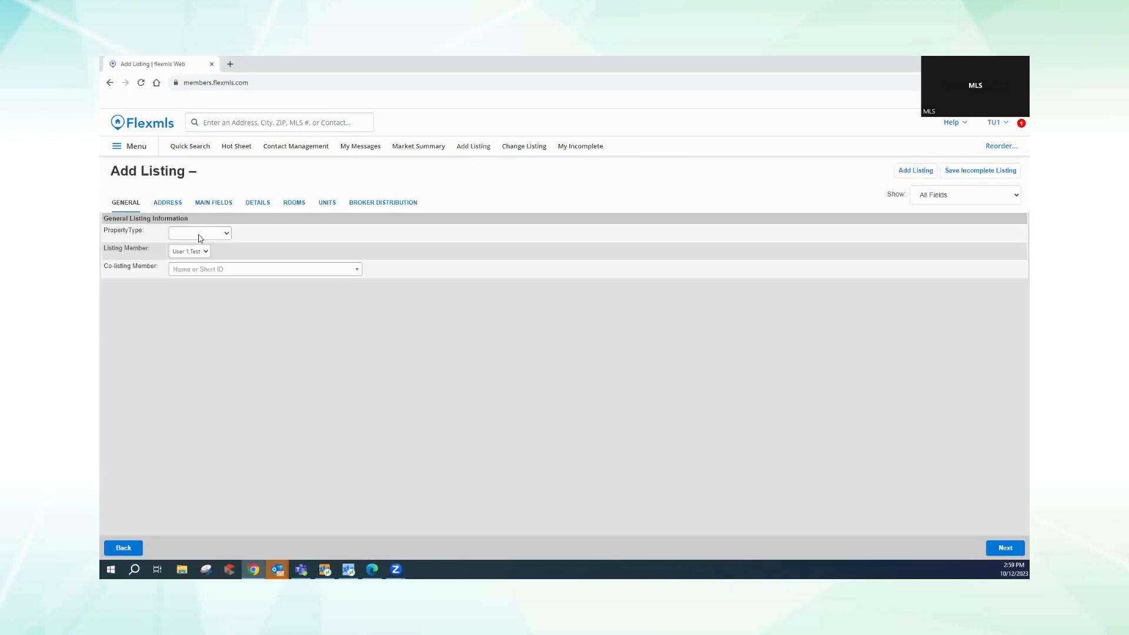
- Set the property type to Residential and bring up the address fields
click(200, 236)
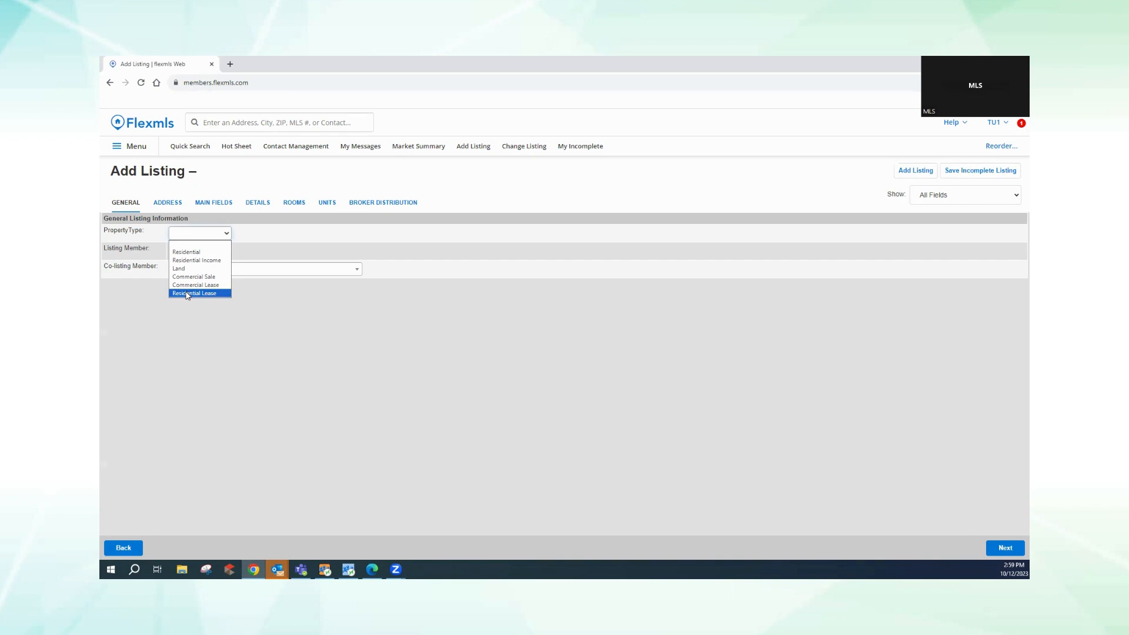
click(186, 254)
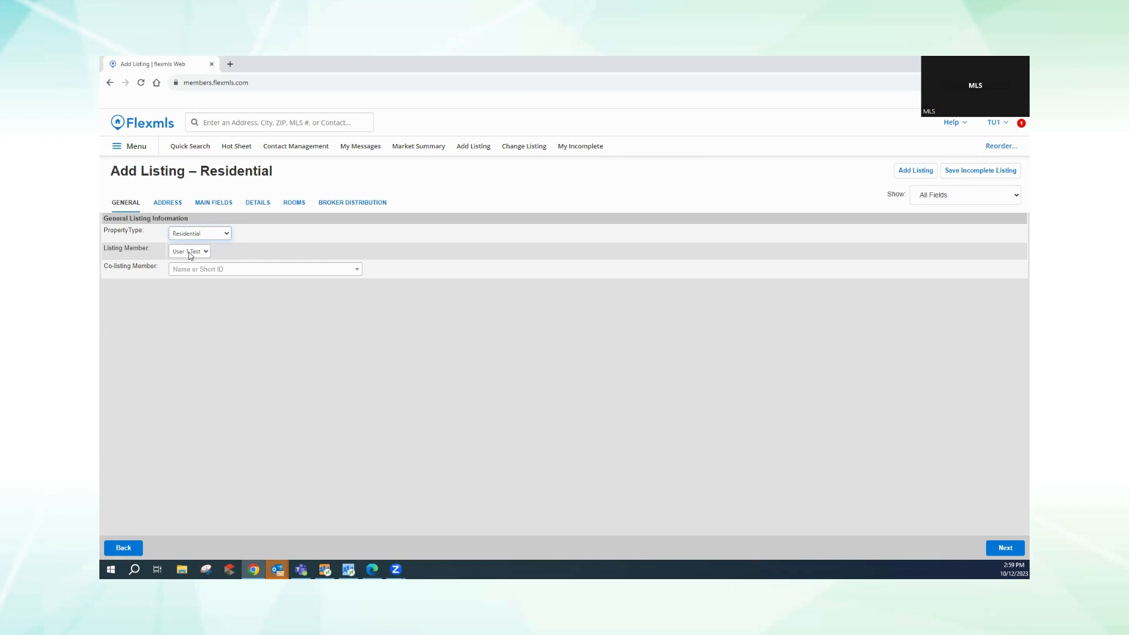
click(167, 203)
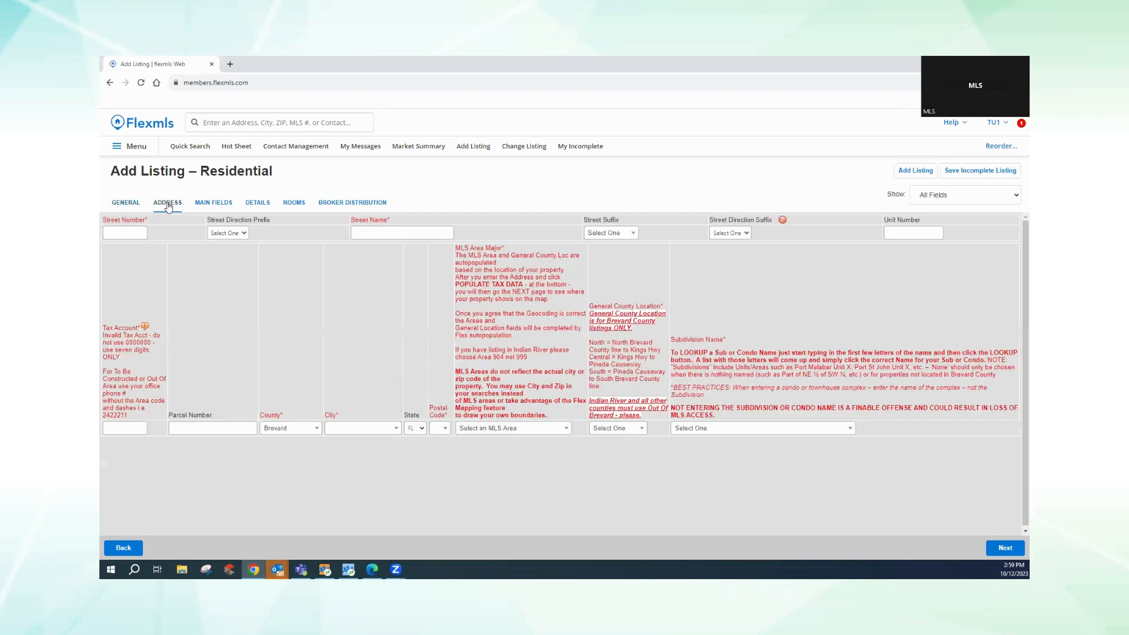
click(131, 231)
key(Tab)
key(Tab)
key(Tab)
click(628, 234)
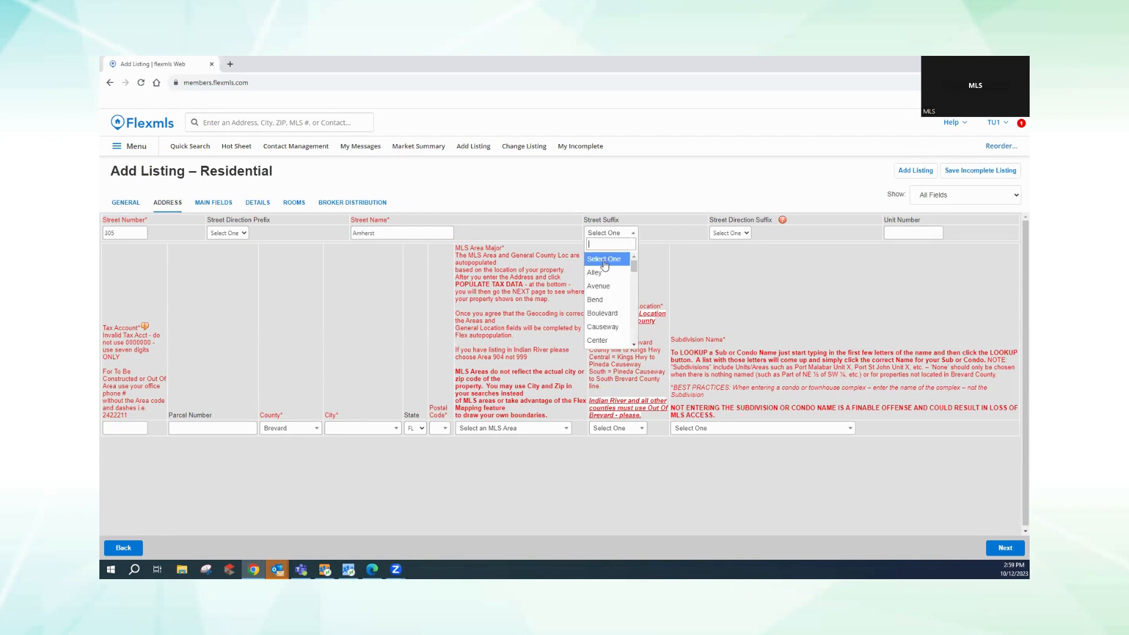
click(593, 287)
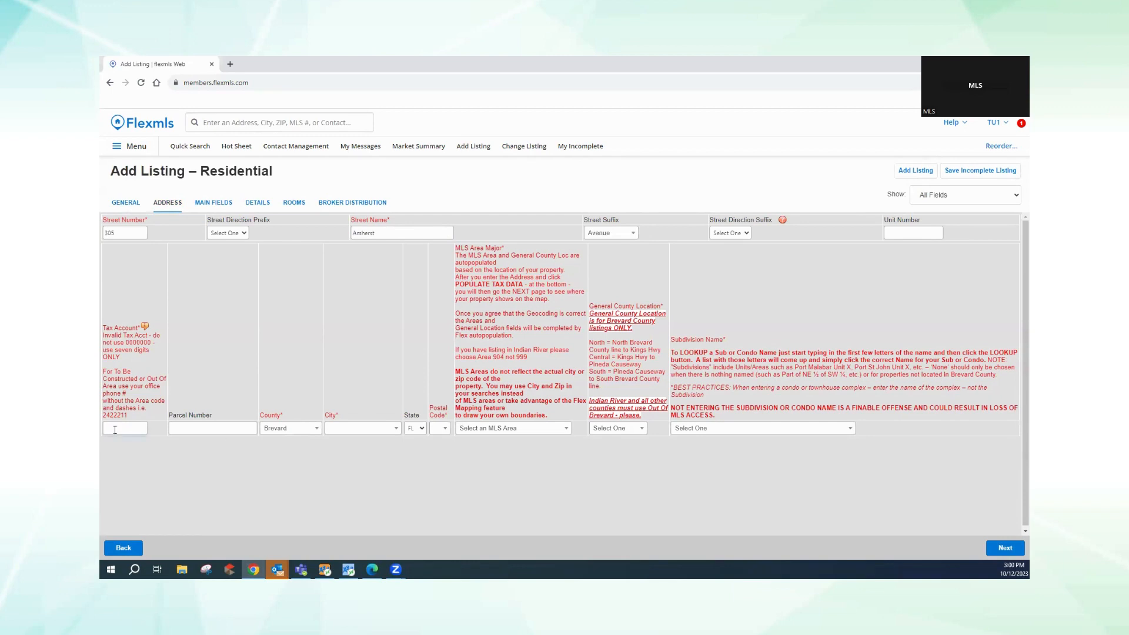
text(8888888)
click(174, 427)
text(8888888888)
click(345, 429)
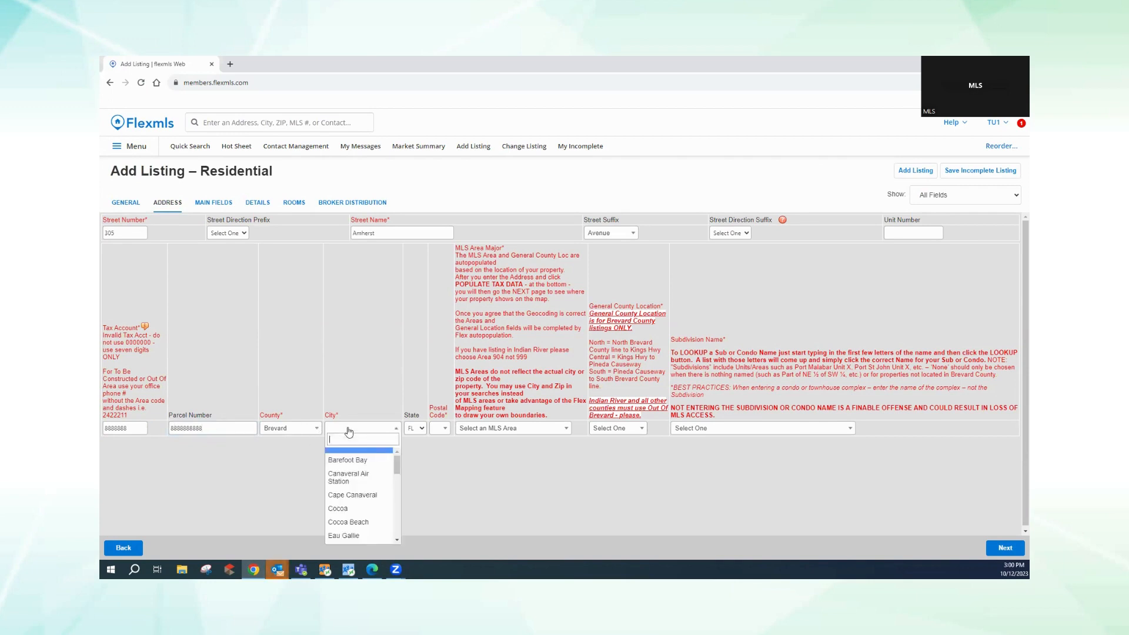
click(346, 497)
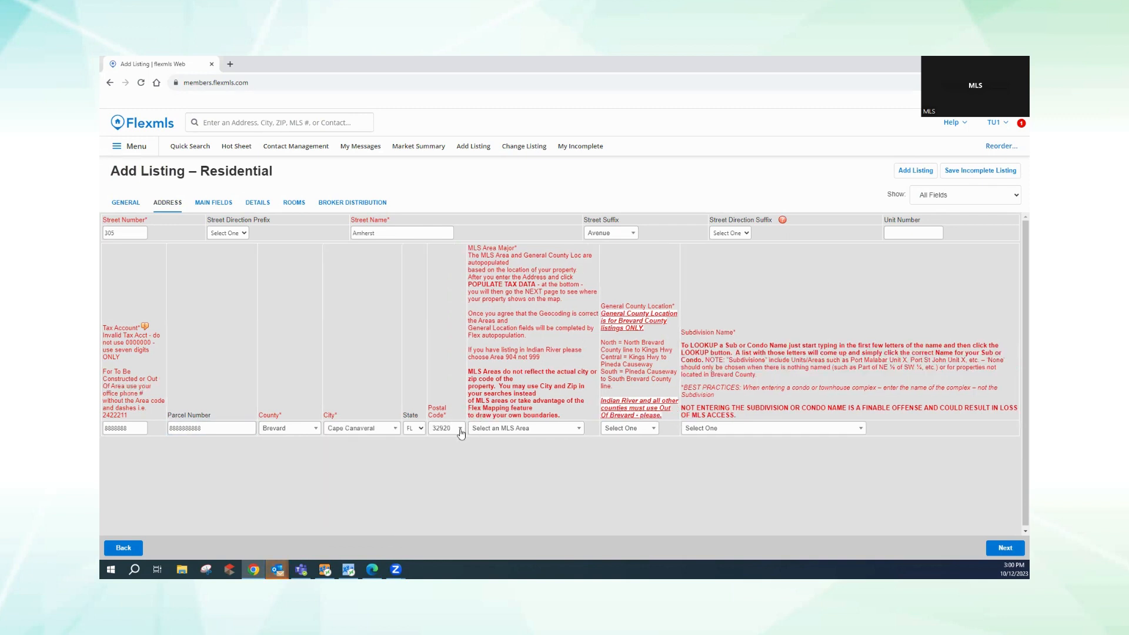
click(529, 428)
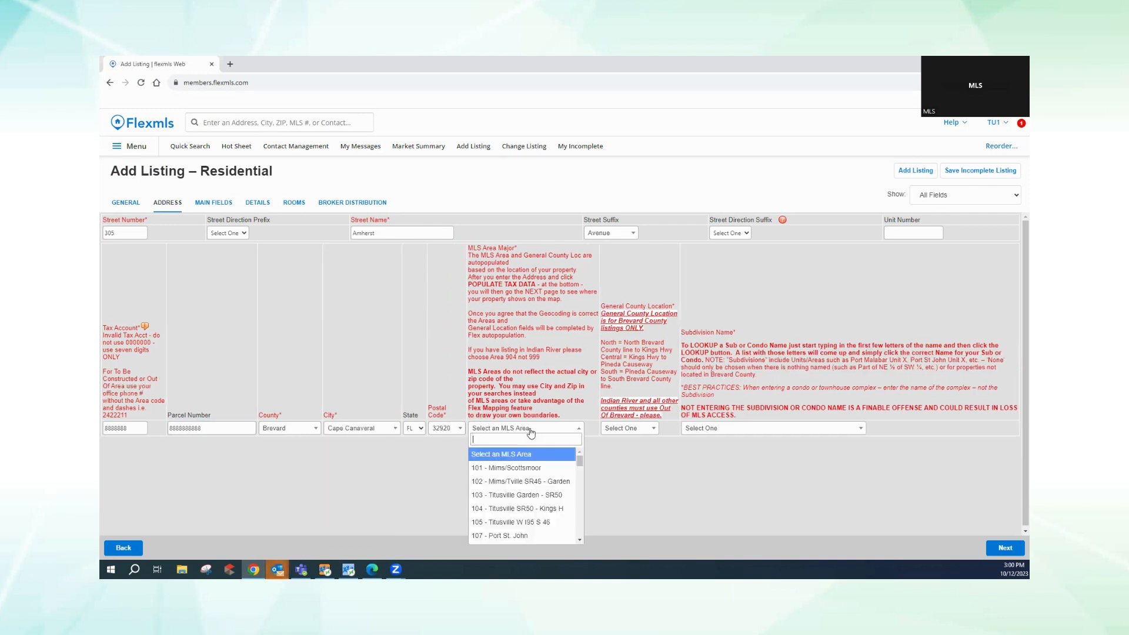
- Set MLS area 101 - Mims/Scottsmoor and general county location North
click(515, 468)
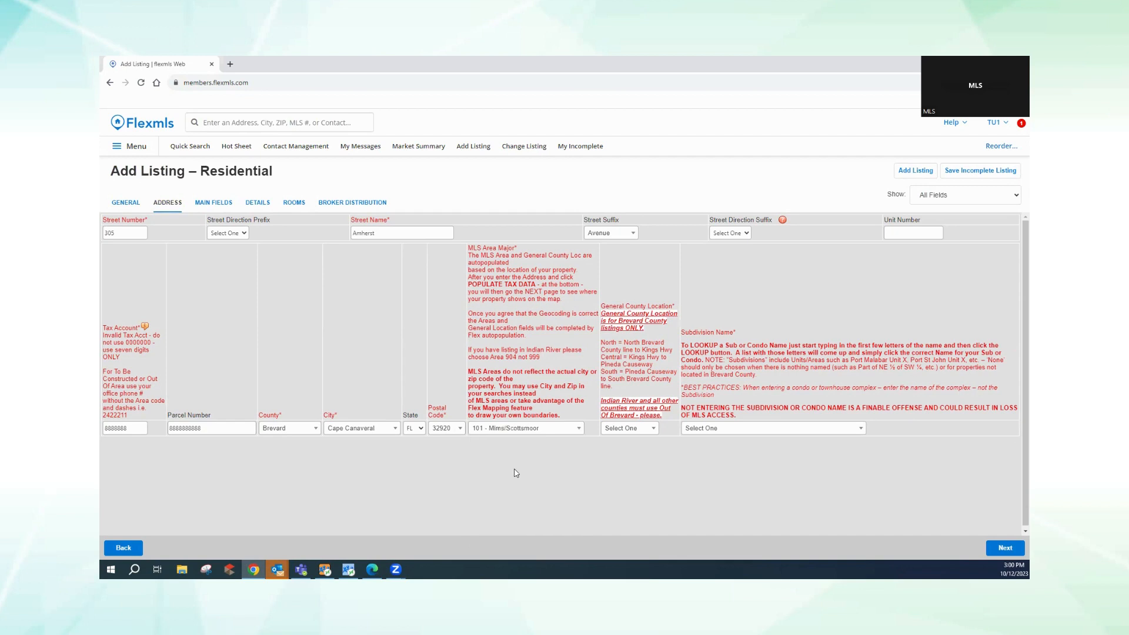
click(642, 434)
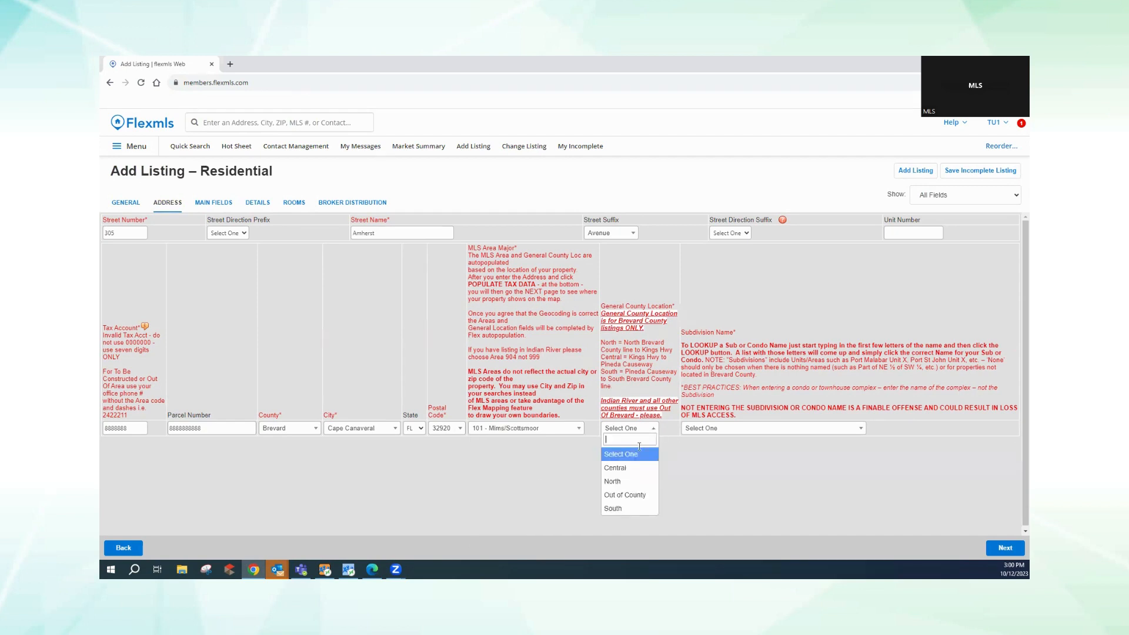
click(640, 476)
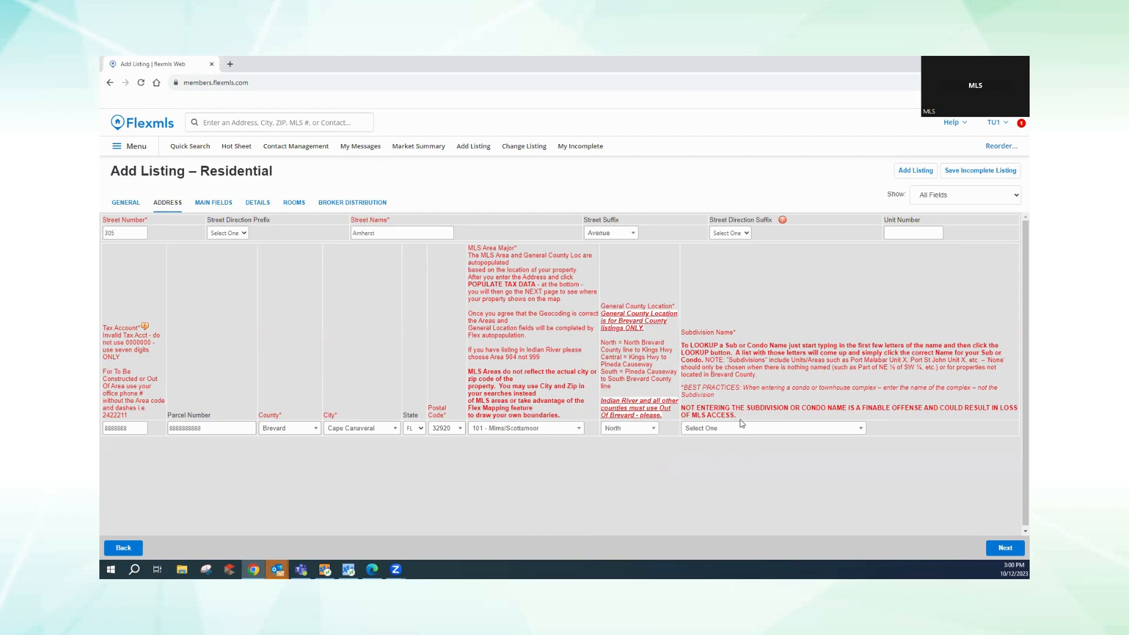
- Set the subdivision to None, continue, and accept the geocoded map location
click(737, 430)
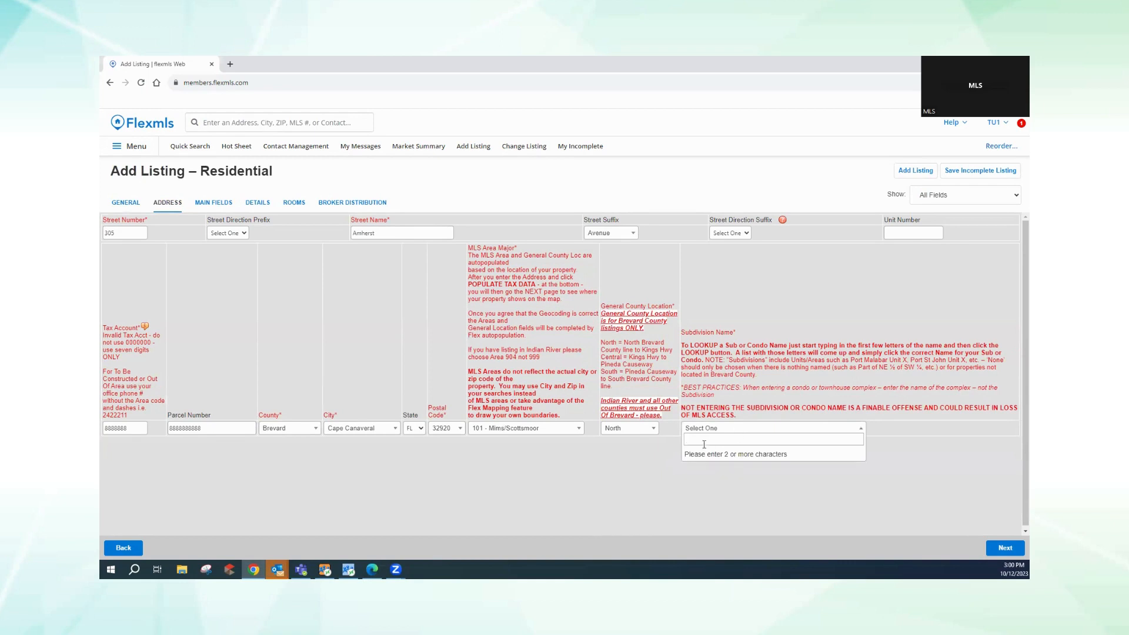
text(NON)
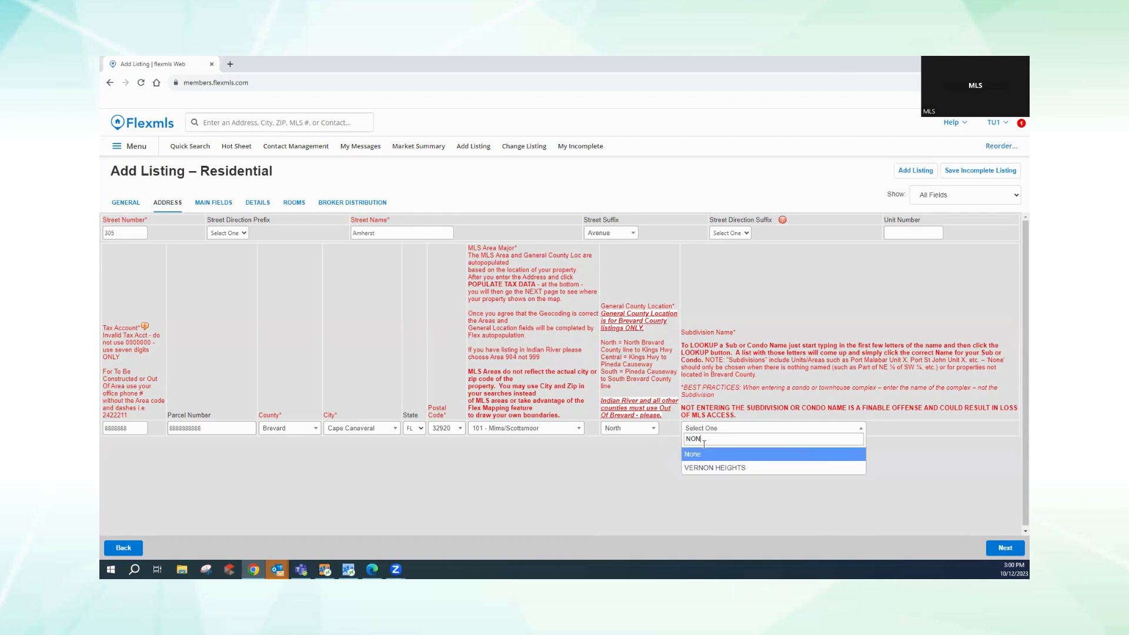
text(E)
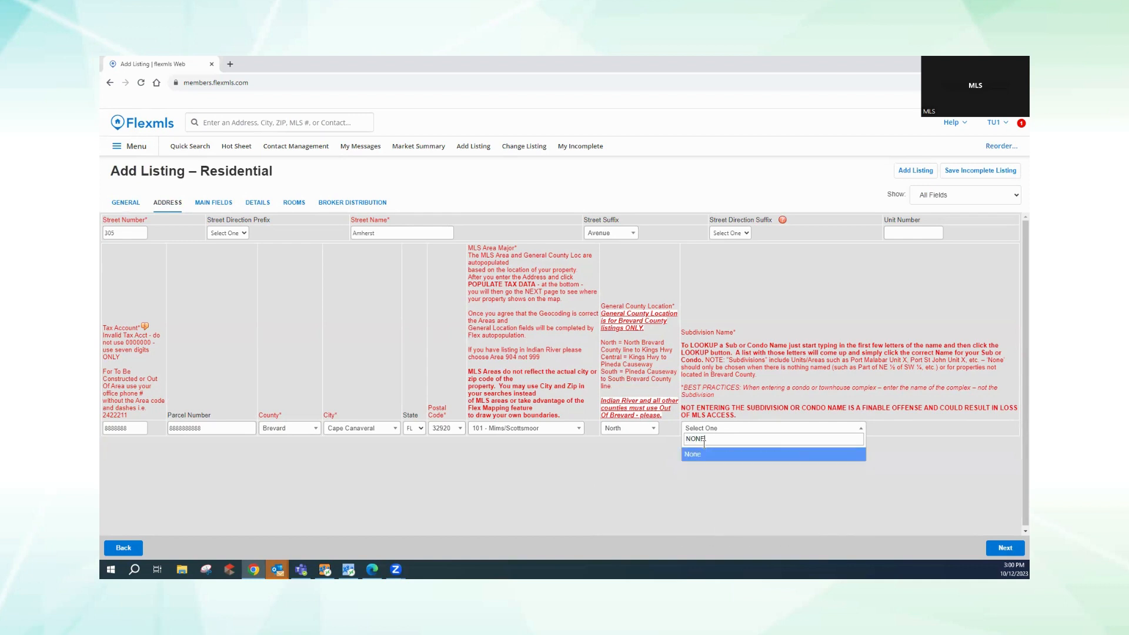
key(Return)
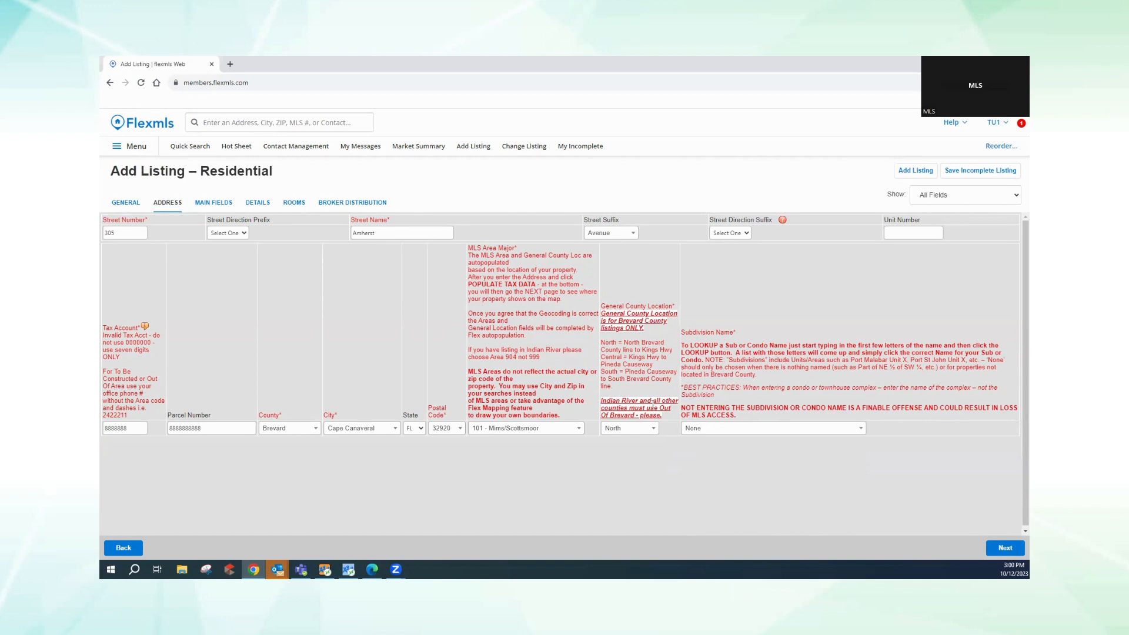
click(1003, 549)
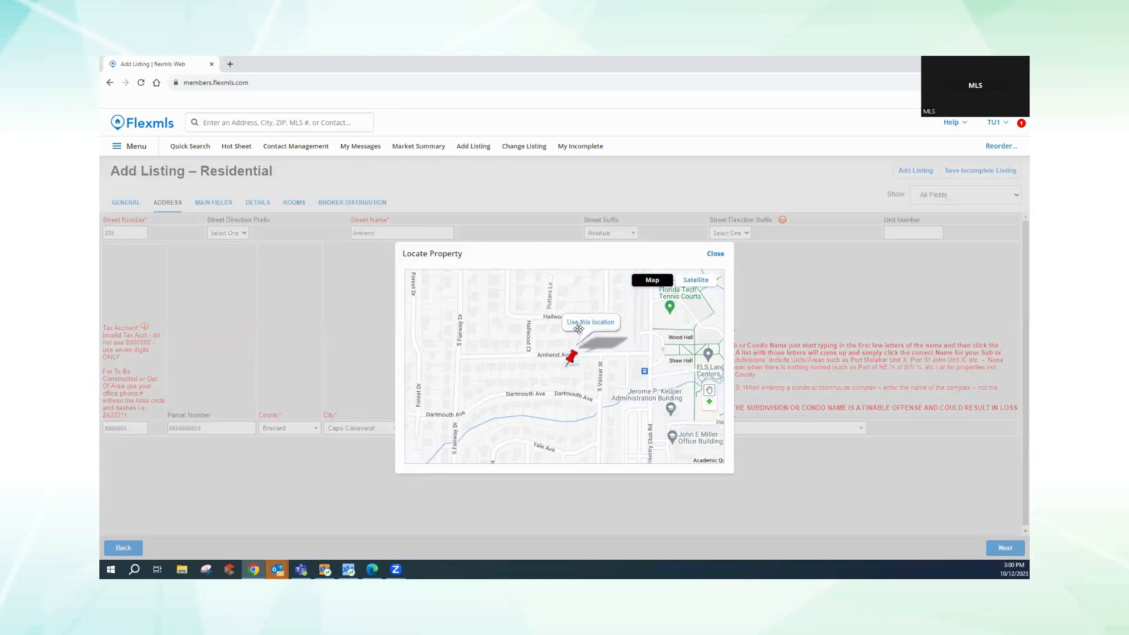
click(589, 323)
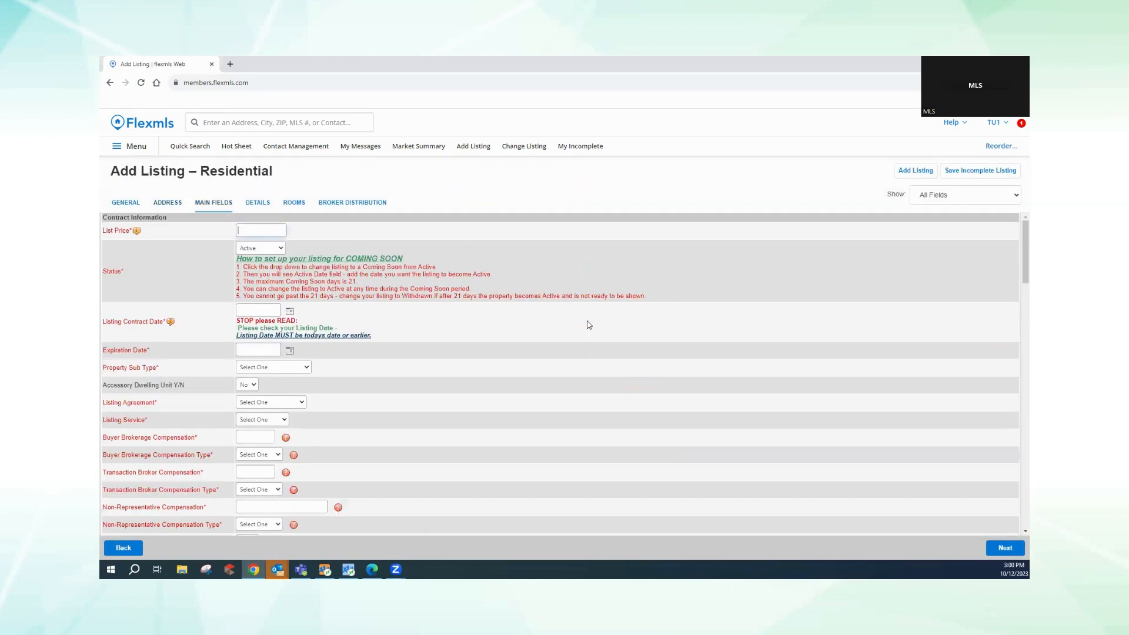
- Enter list price 350000 and set the status to Coming Soon
click(247, 231)
text(350000)
scroll(246, 232, down, 3)
scroll(246, 232, up, 3)
click(260, 247)
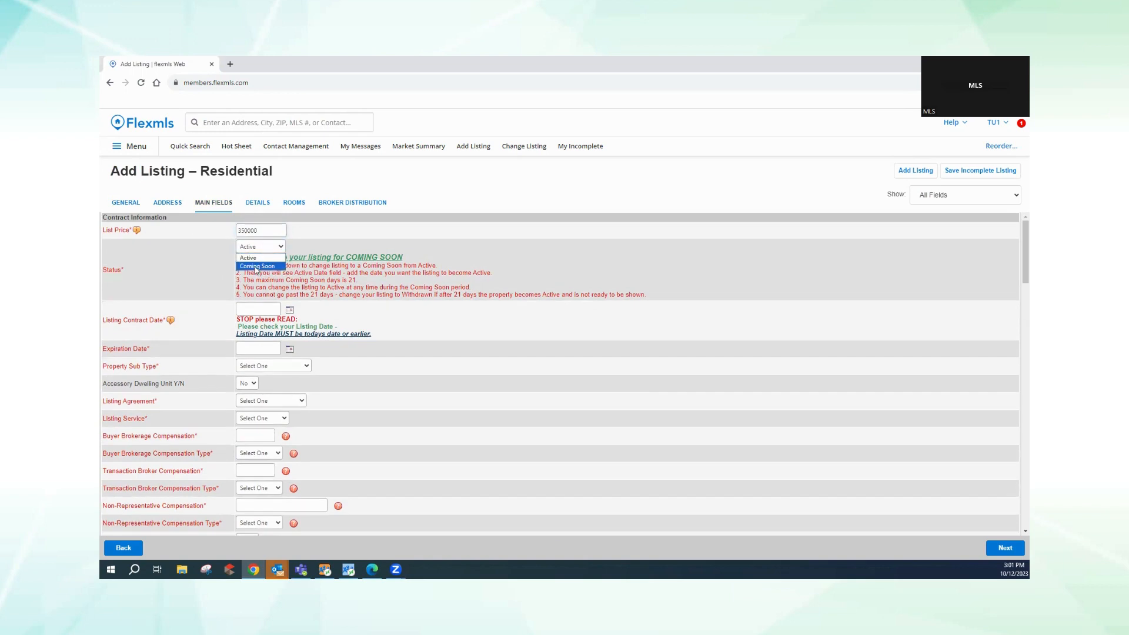
click(256, 268)
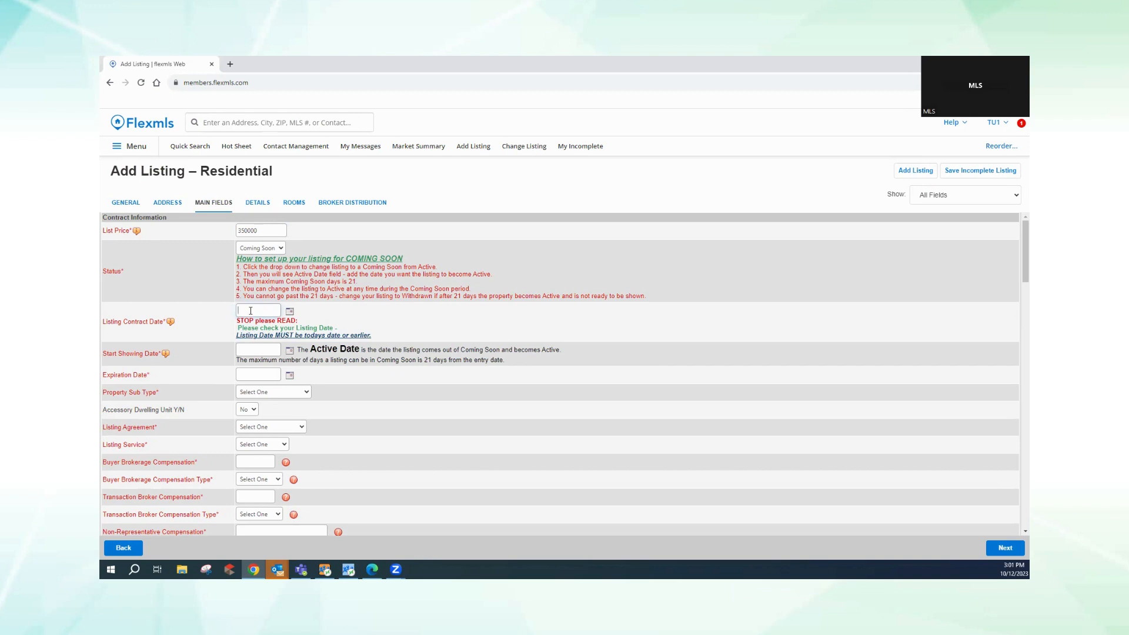
- Set contract date 10/12/2023, start showing 10/24/2023 and expiration 12/1/2023
click(289, 311)
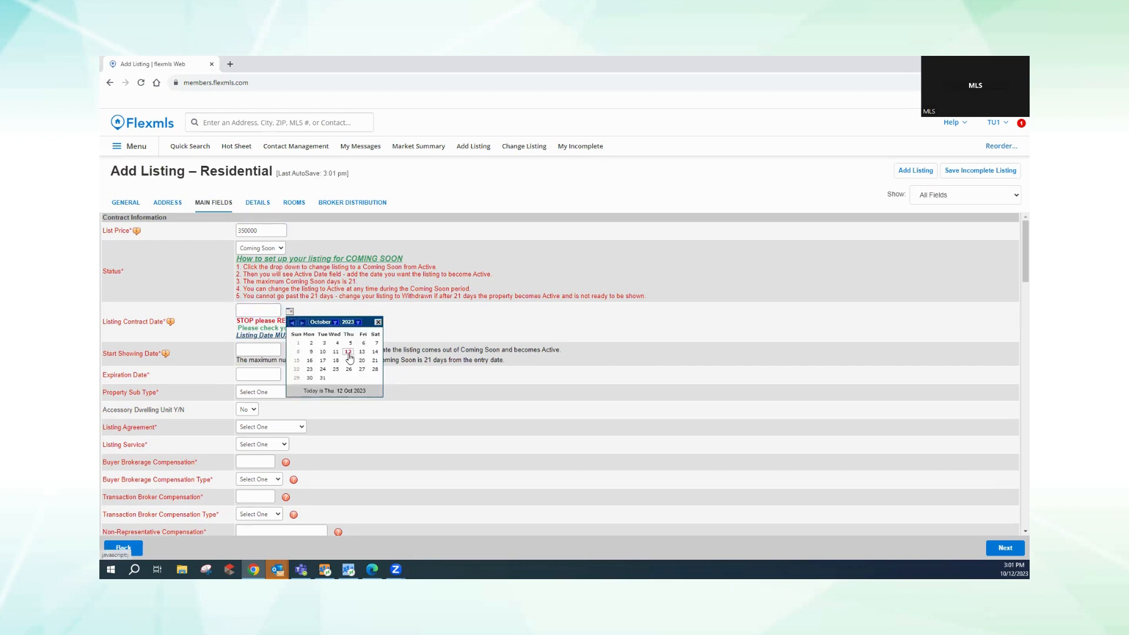
click(349, 354)
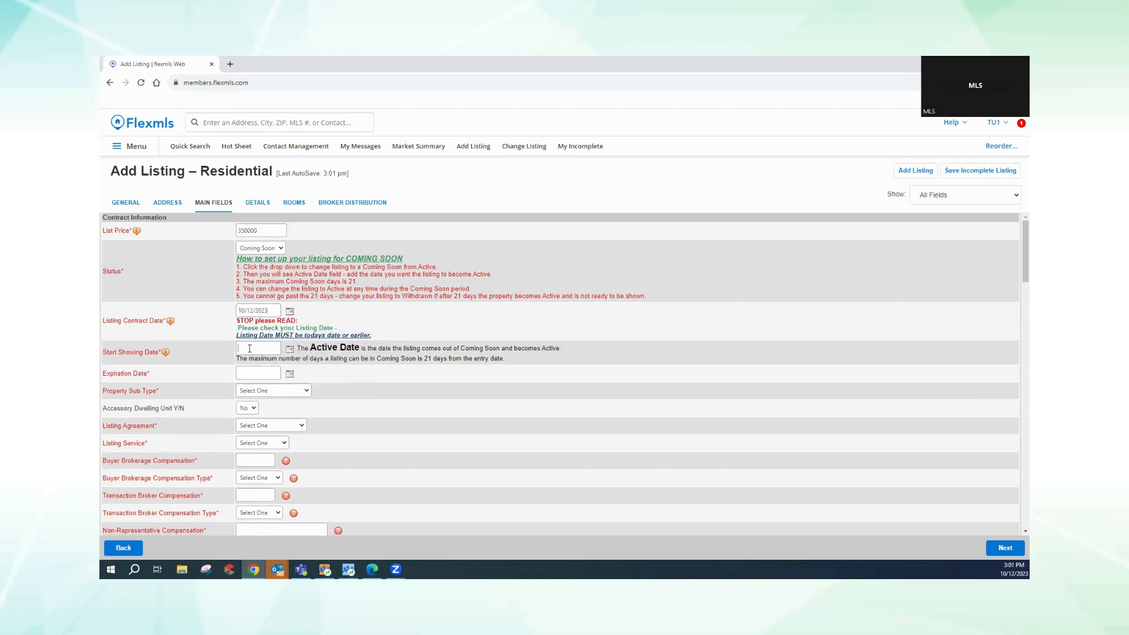
click(289, 351)
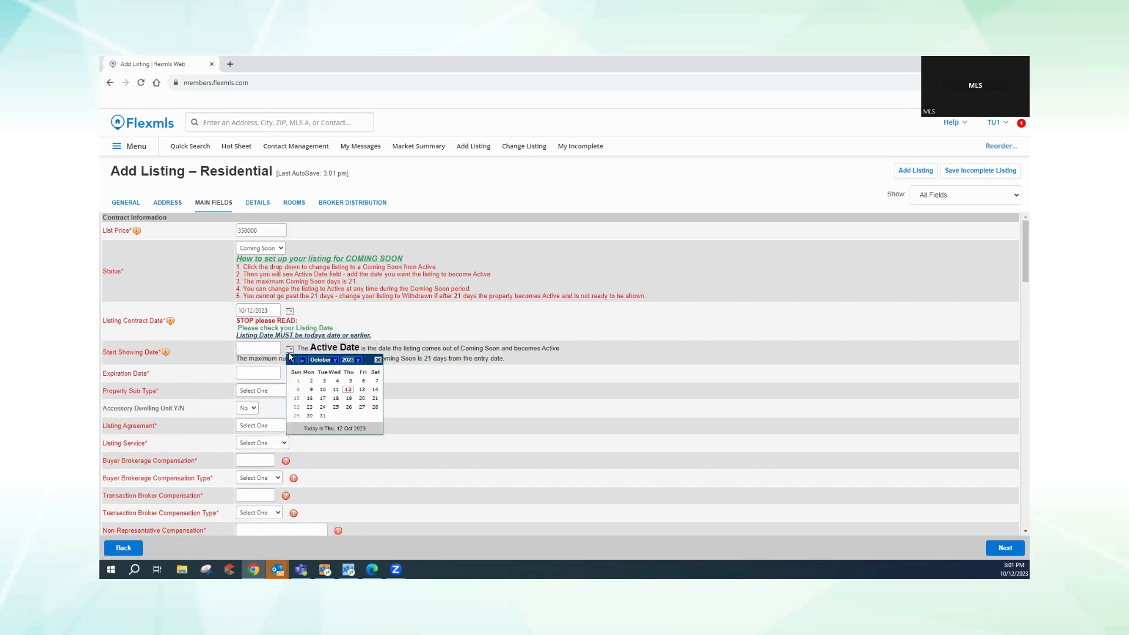
click(323, 408)
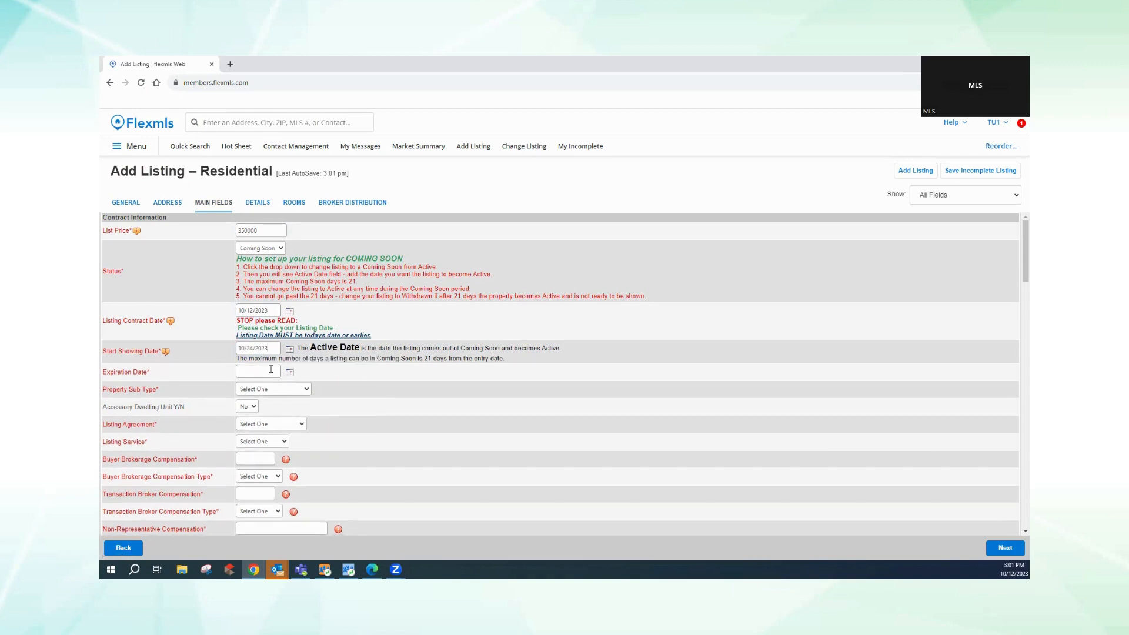
click(290, 373)
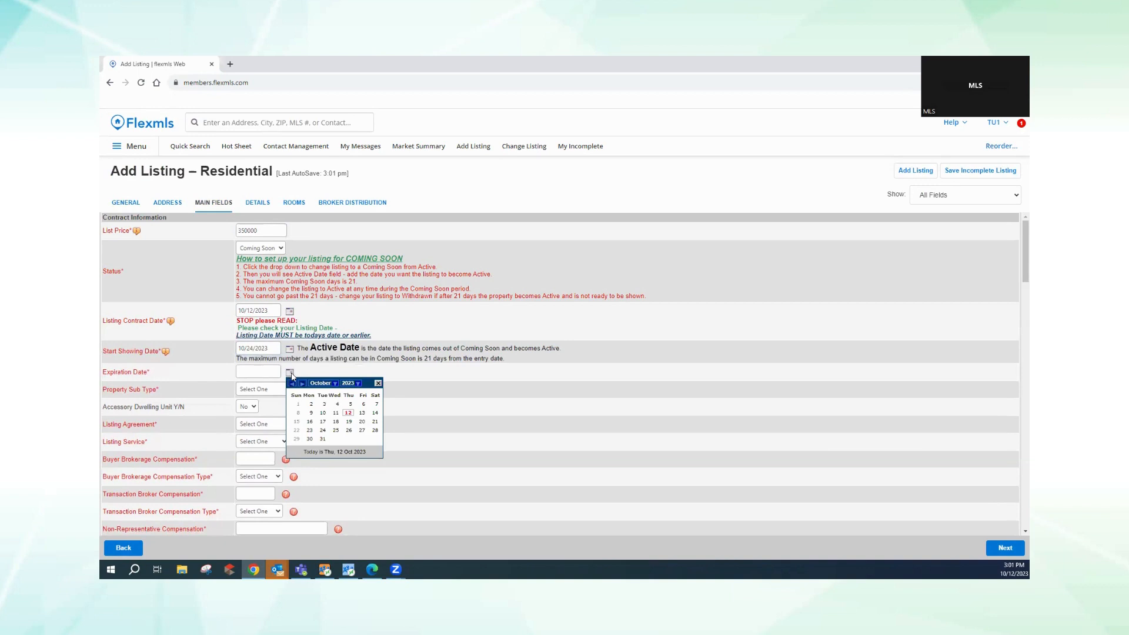
click(333, 383)
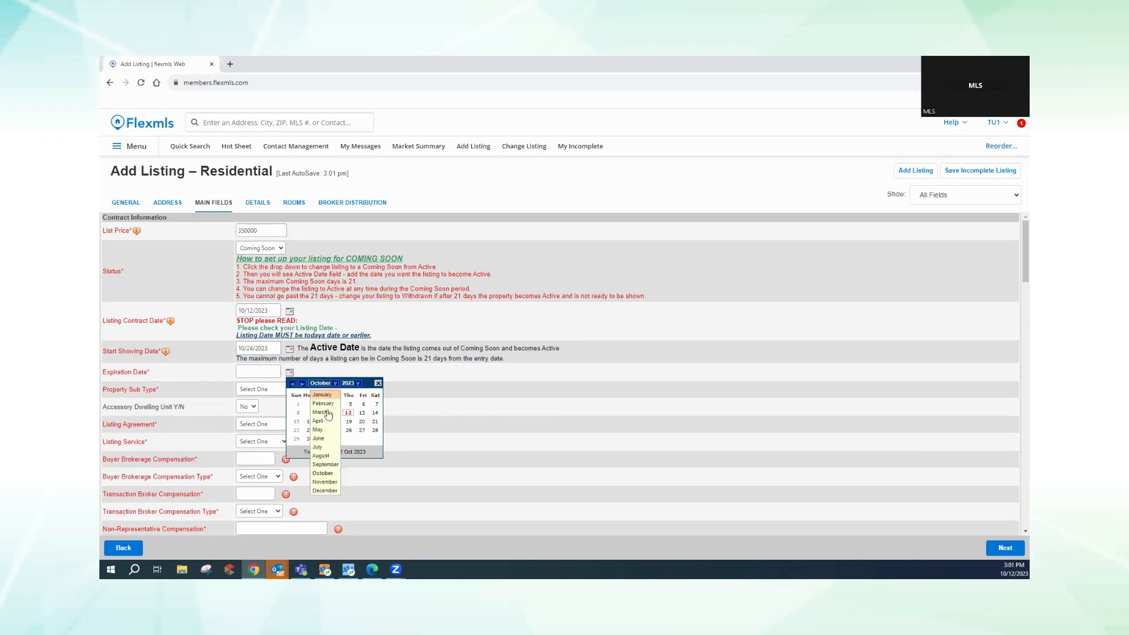
click(325, 491)
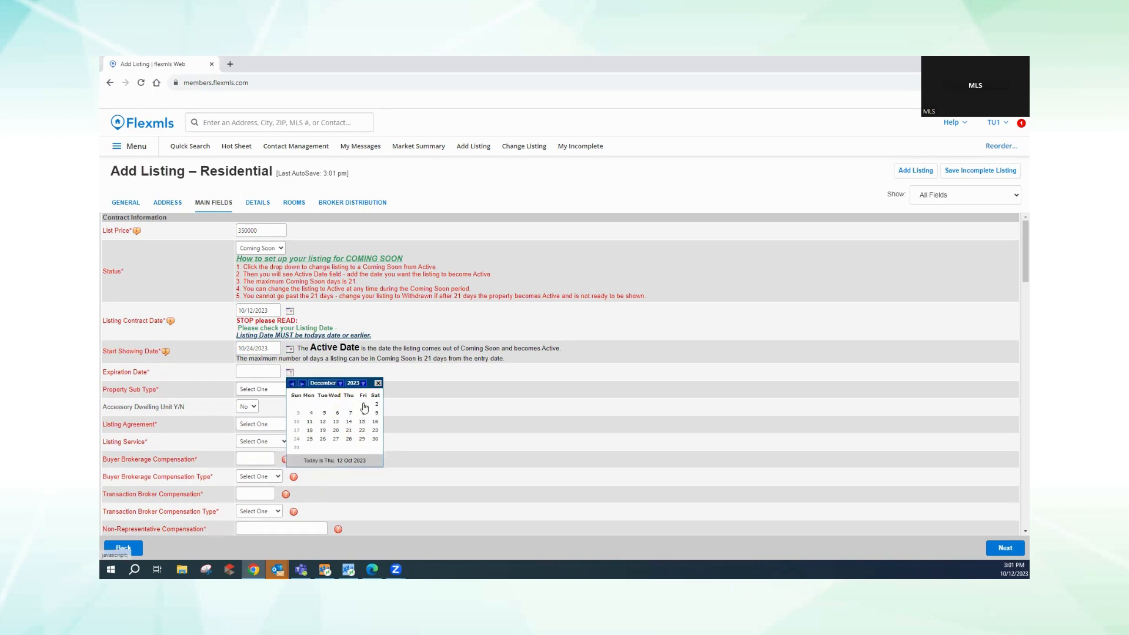
click(364, 405)
click(268, 389)
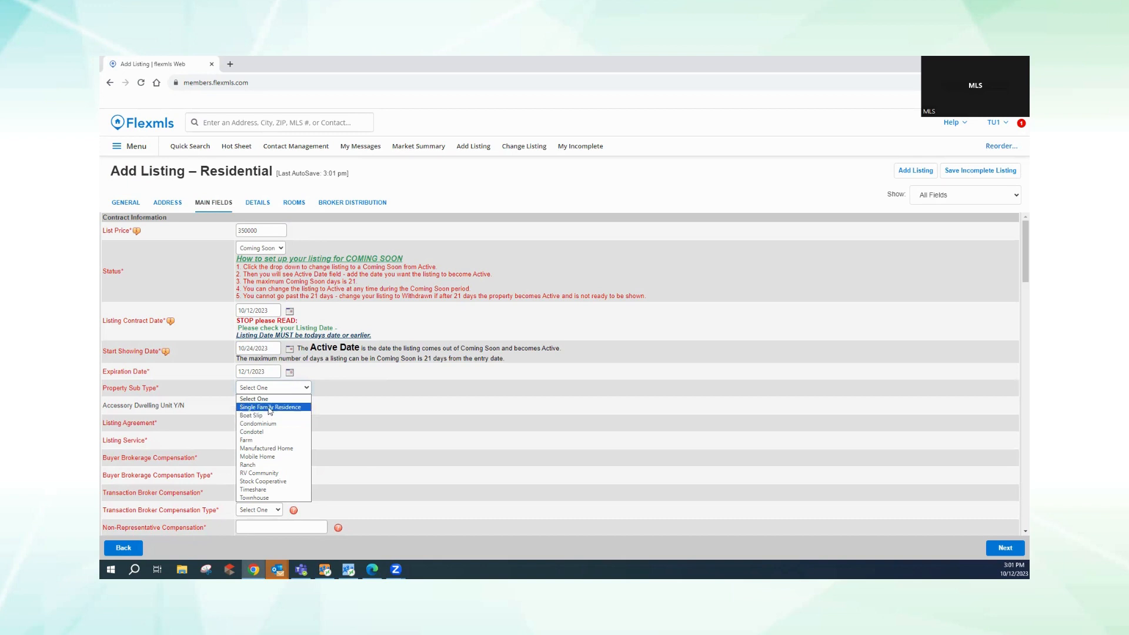
- Set sub type Single Family Residence, agreement Exclusive Agency and listing service Full Service
click(270, 407)
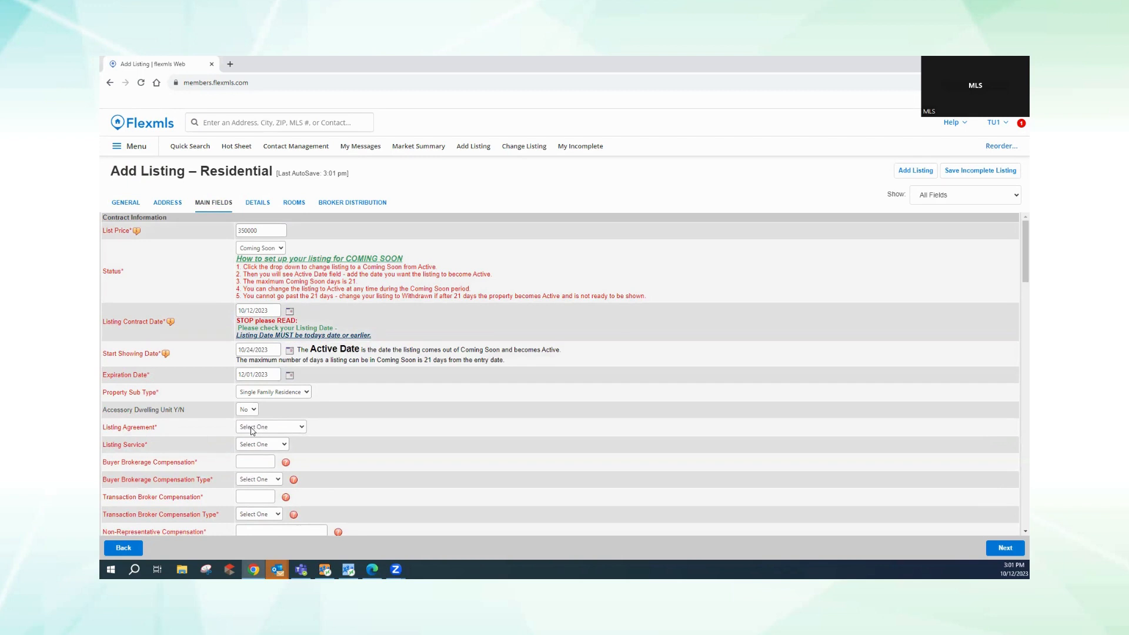
click(266, 429)
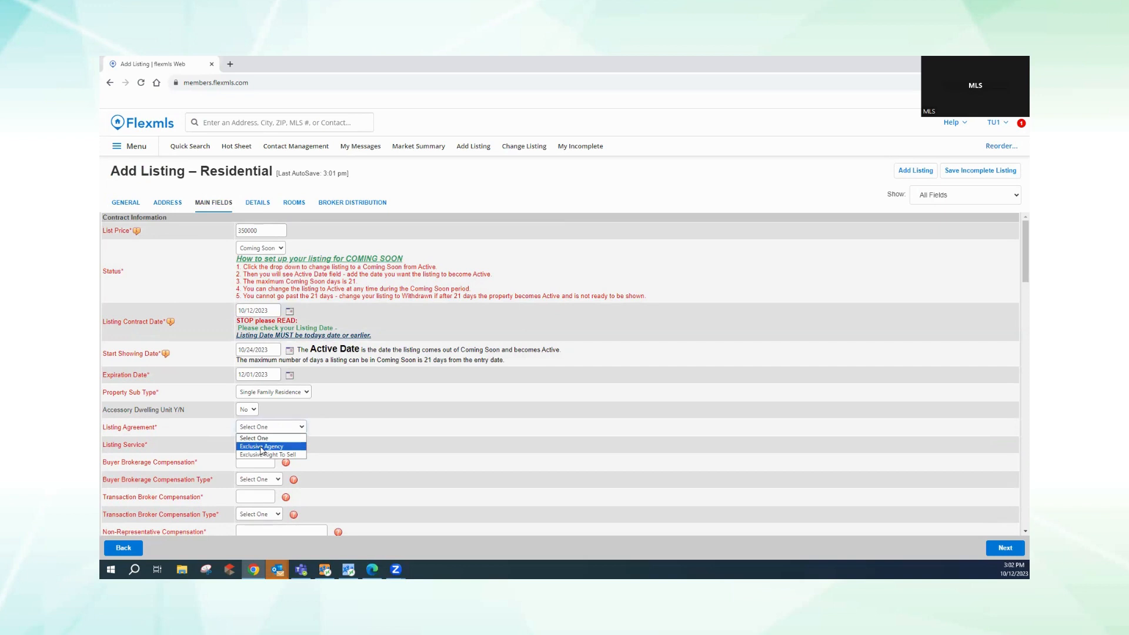
click(263, 447)
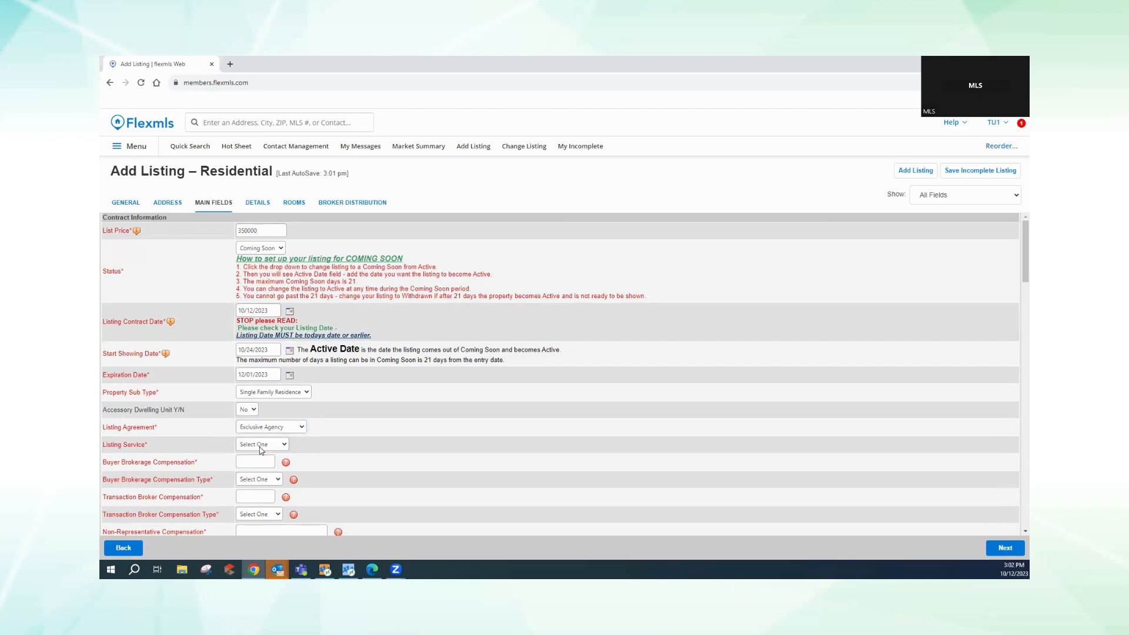
click(263, 448)
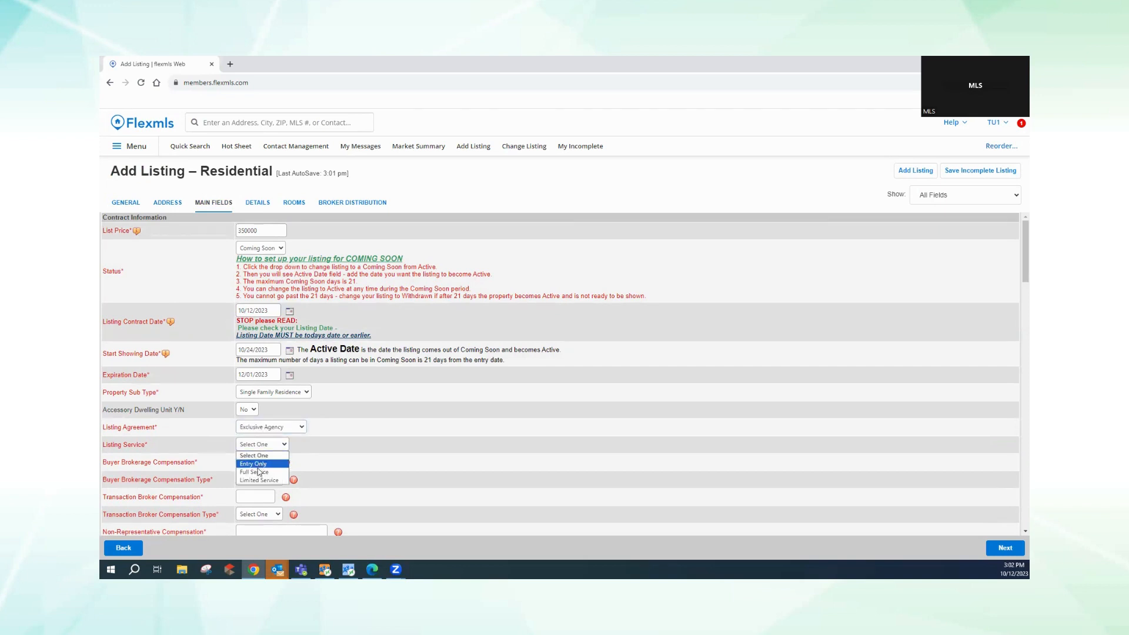
click(257, 472)
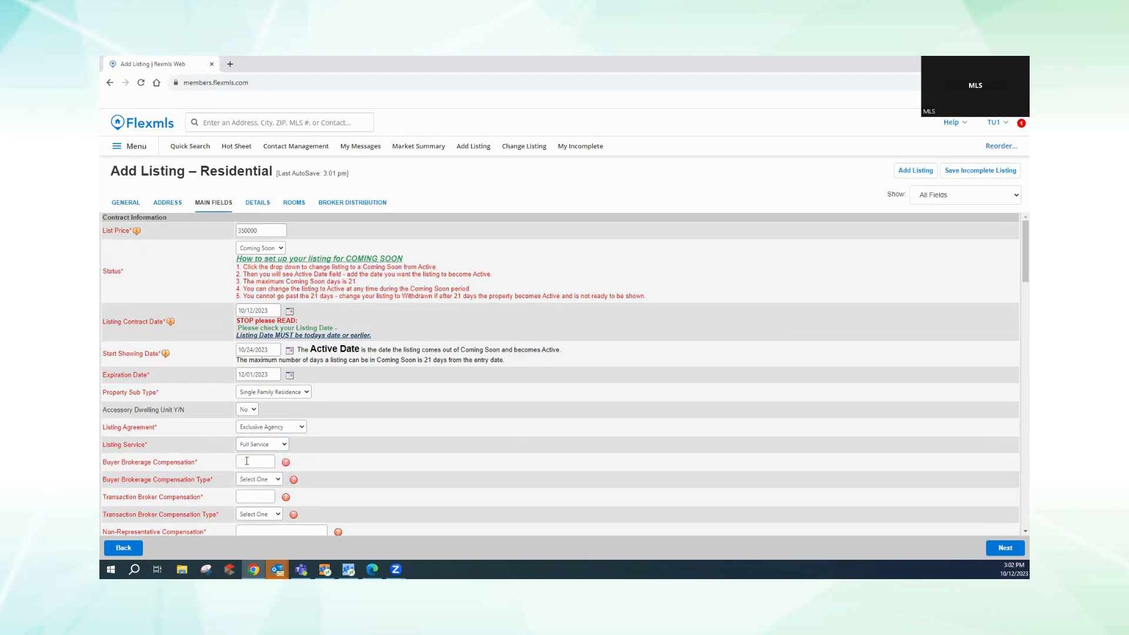
- Set buyer brokerage compensation to 3 % and transaction broker compensation to $999
click(247, 463)
click(247, 479)
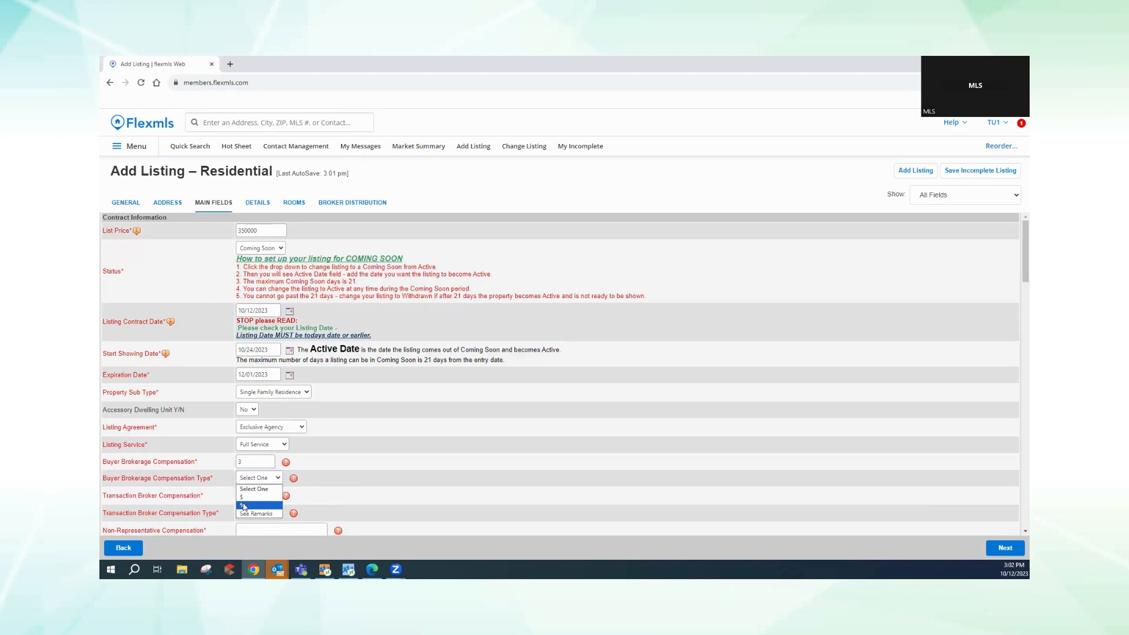
click(244, 506)
click(246, 496)
text(999)
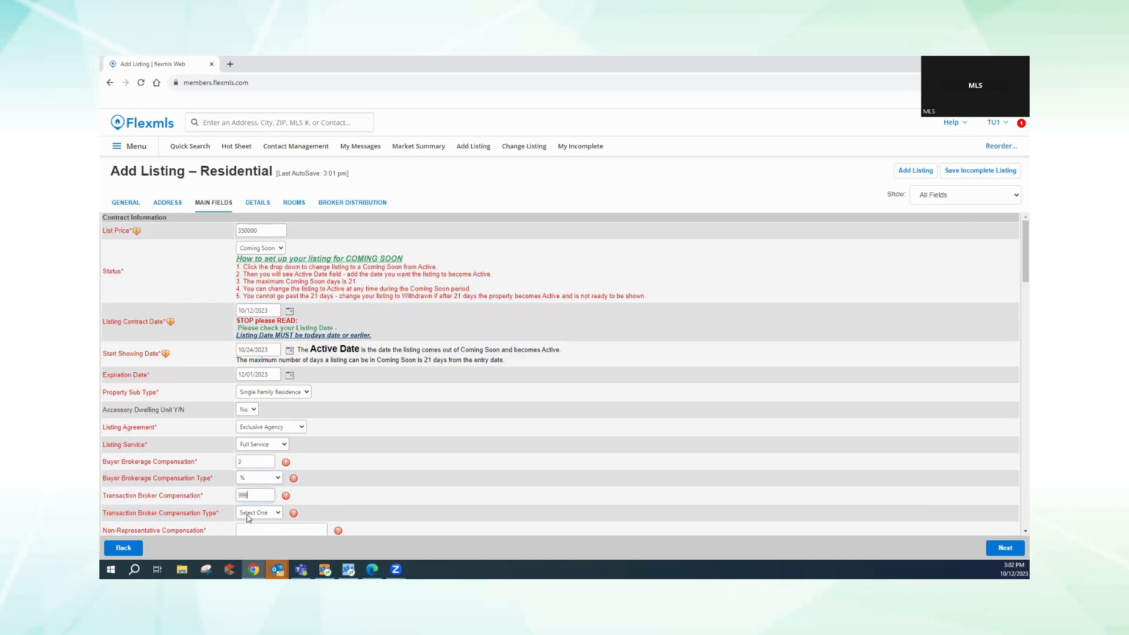
click(247, 513)
click(244, 531)
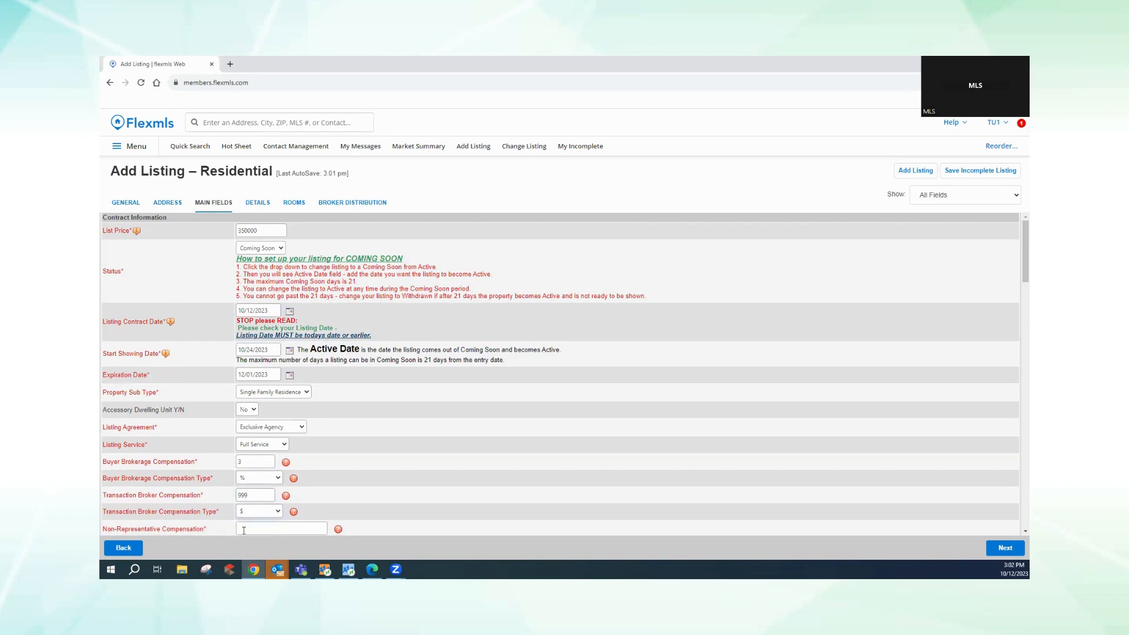
- Set the non-representative compensation to 3 %
scroll(381, 471, down, 5)
scroll(382, 466, up, 2)
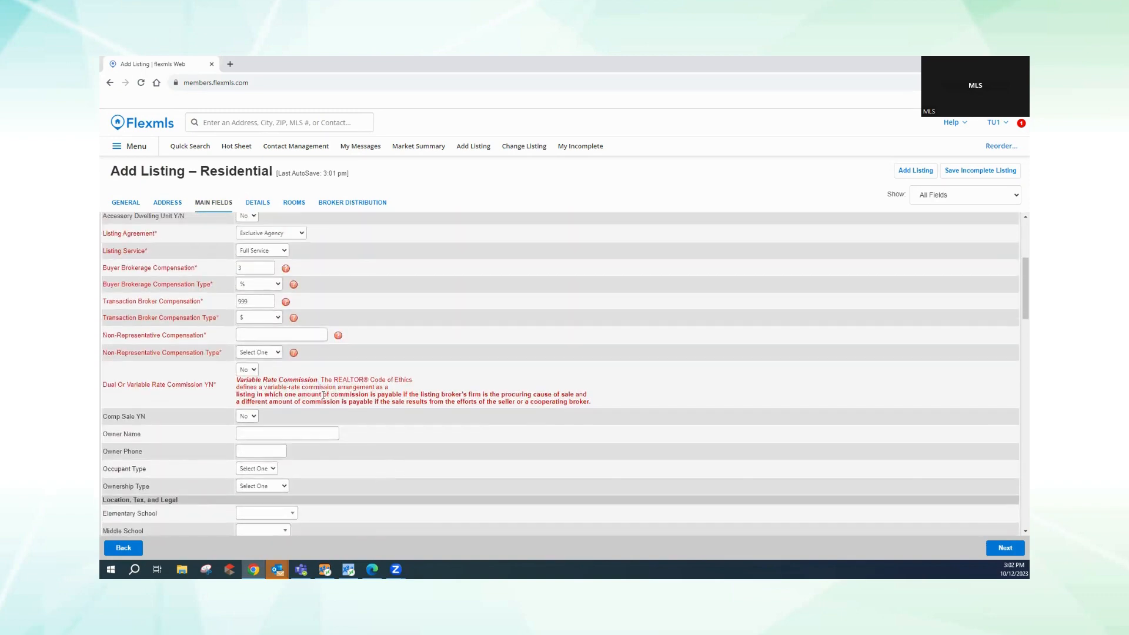
click(240, 329)
text(3)
click(245, 356)
click(244, 375)
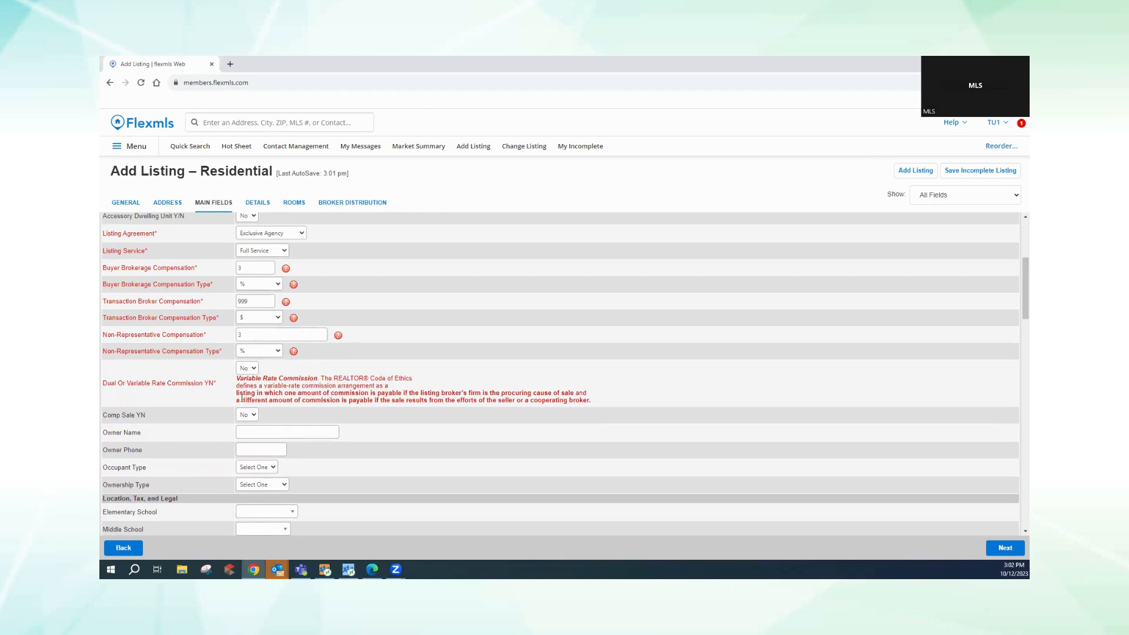
scroll(247, 365, down, 3)
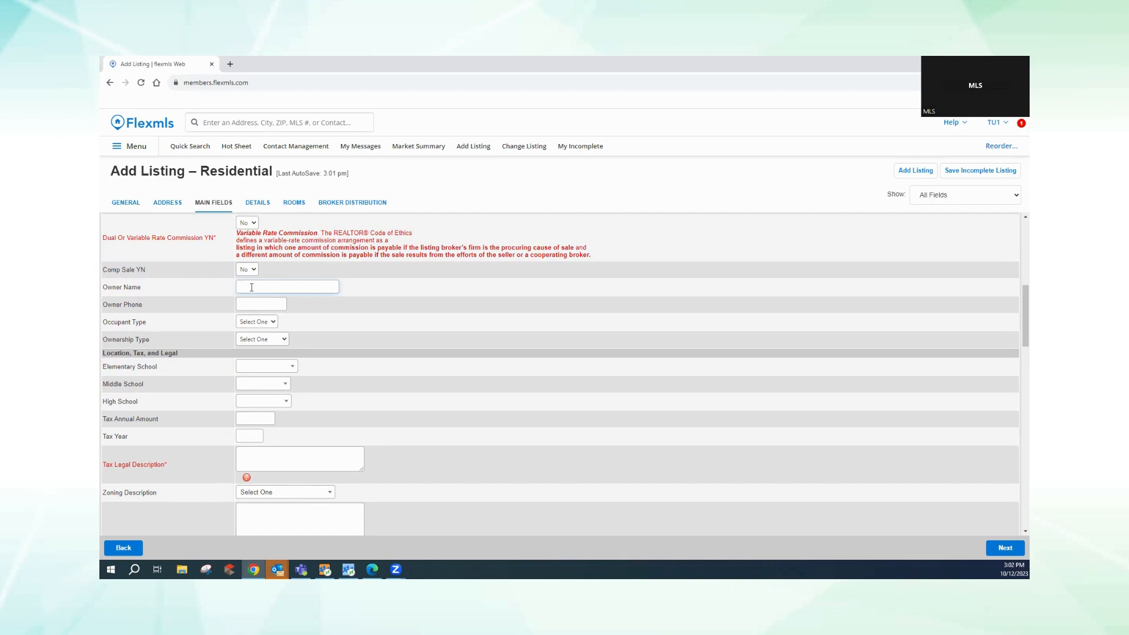
- Enter the owner's name and phone number, with occupant Owner and ownership Sole Proprietor
text(John Smith)
key(Tab)
text(321)
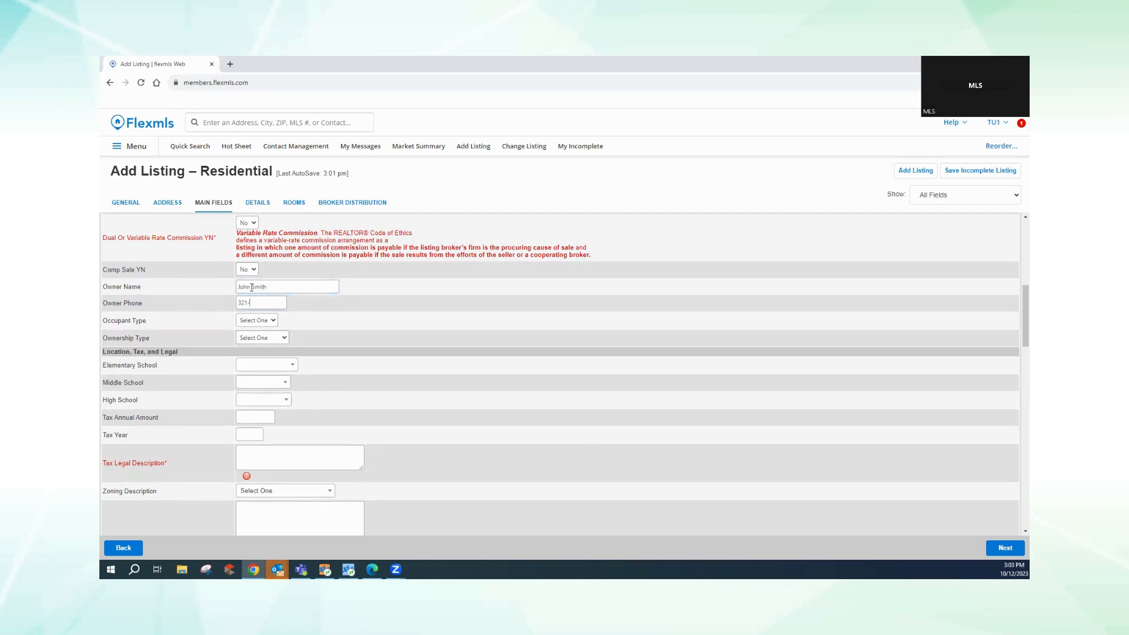
text(-555-1212)
click(255, 320)
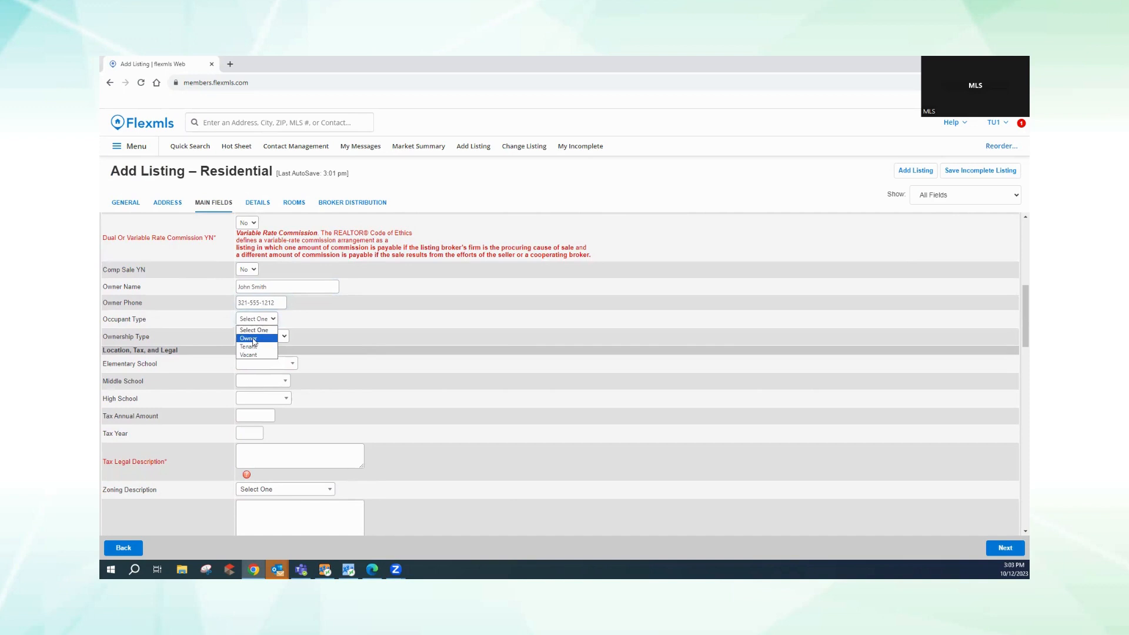
click(253, 339)
click(263, 339)
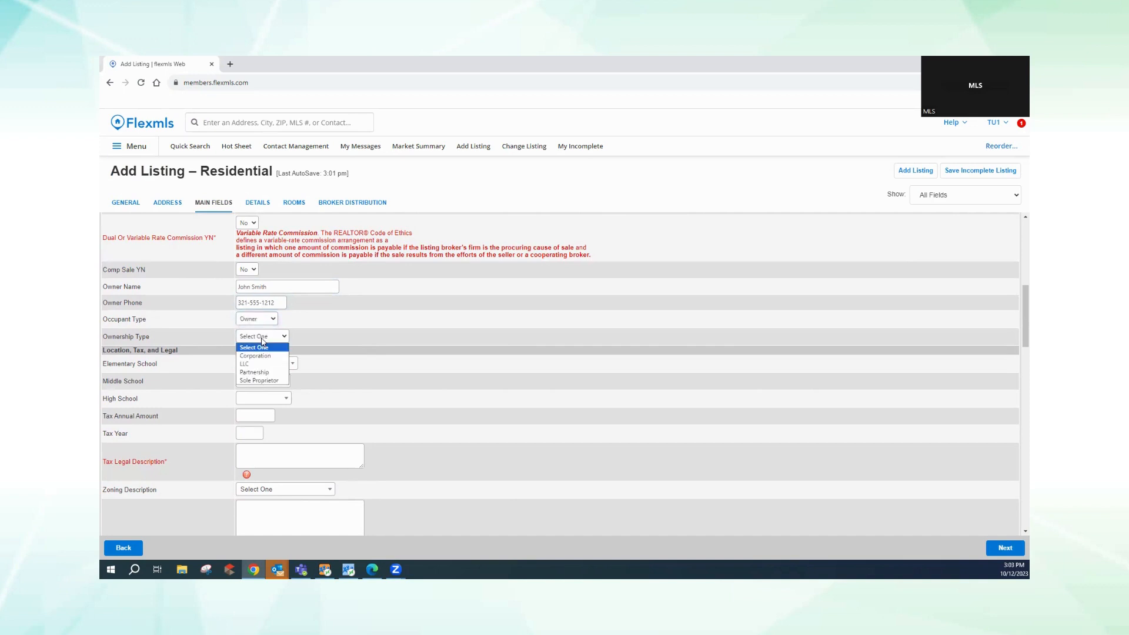
click(257, 381)
- Choose schools Andersen elementary, Central middle and Astronaut high
click(263, 367)
click(254, 390)
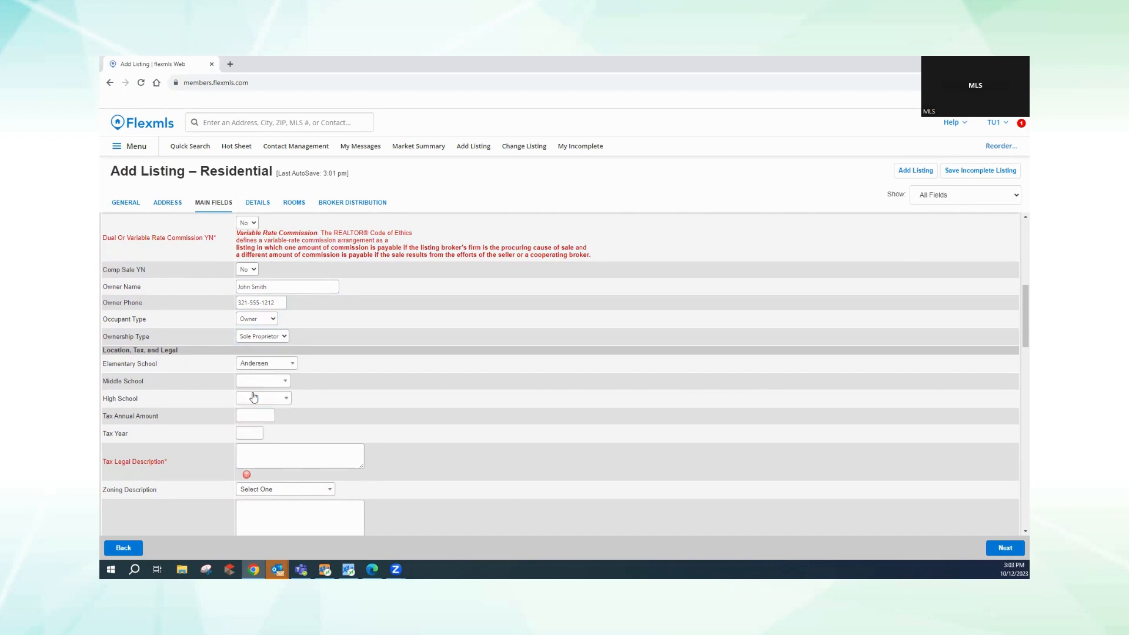
click(254, 383)
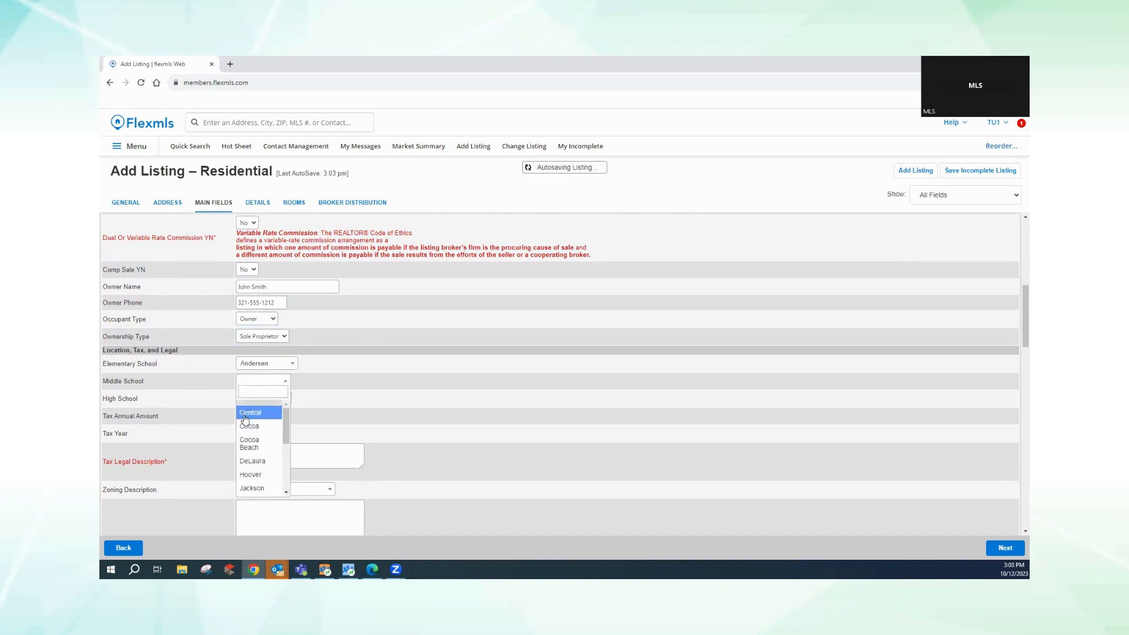
click(246, 410)
click(243, 398)
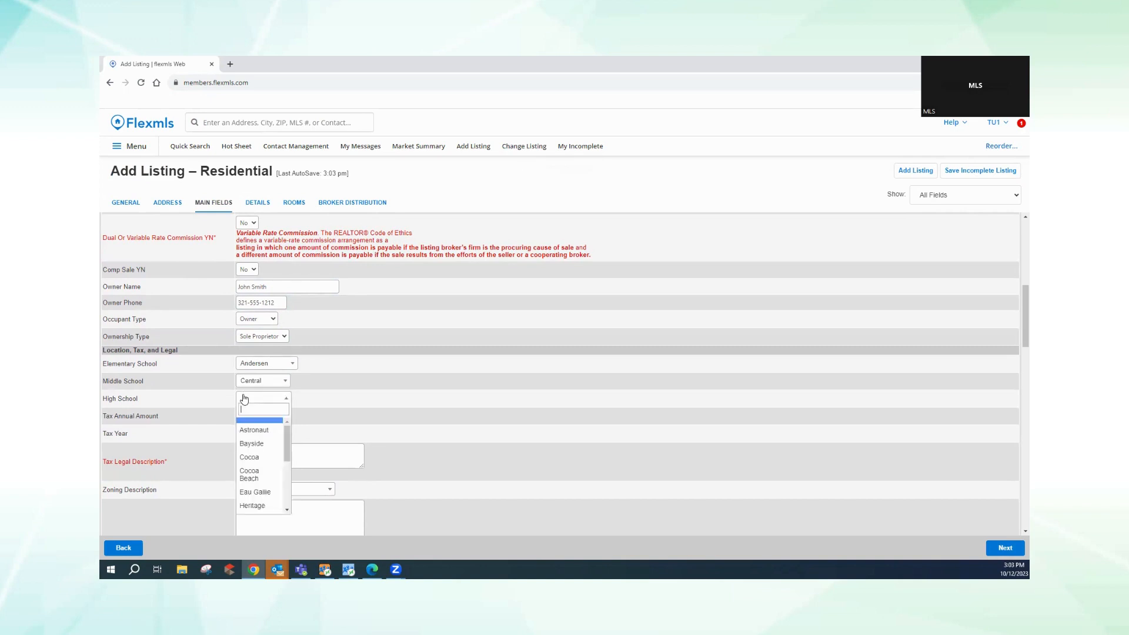
click(247, 428)
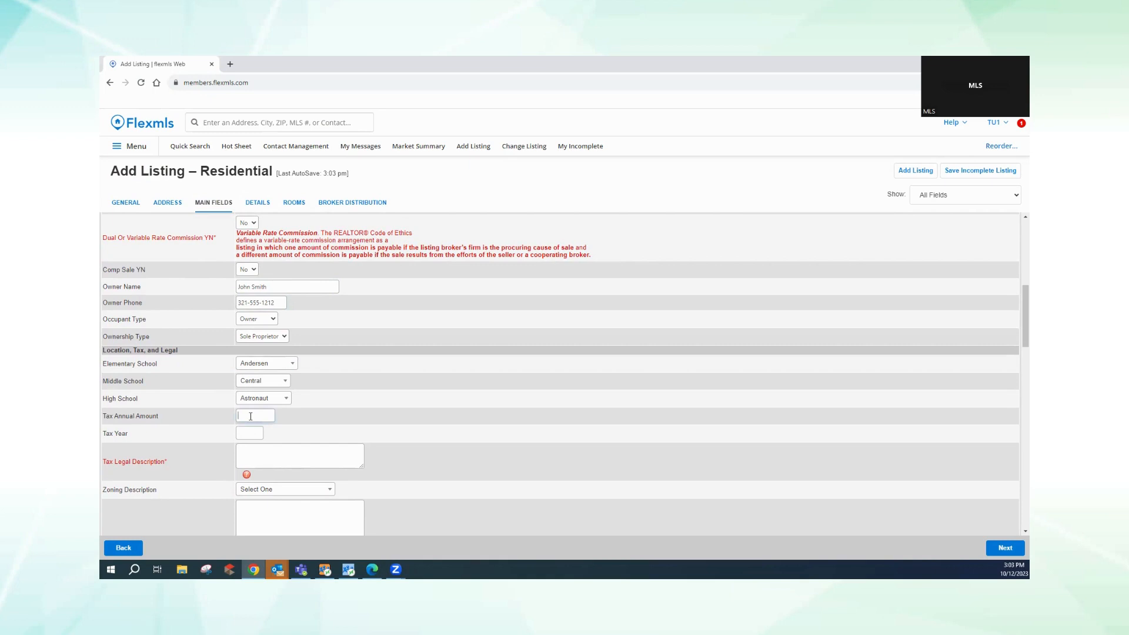
- Enter tax 1900 for year 2022 and legal description 'Lot 10 Block A Oak Forest'
text(1900)
click(248, 434)
text(2023)
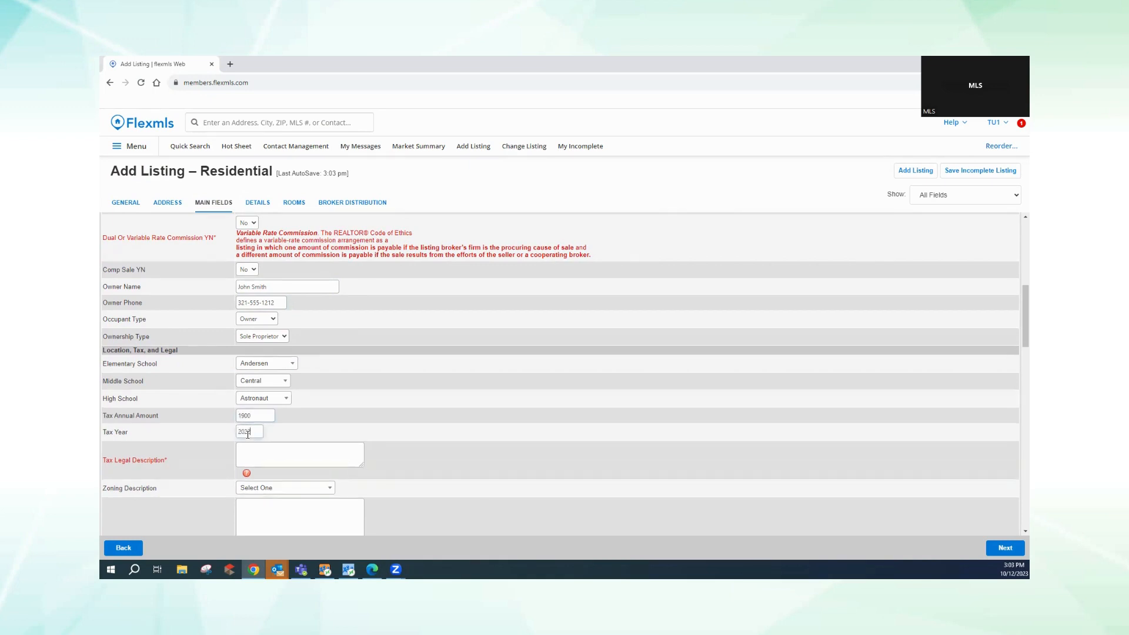
click(249, 447)
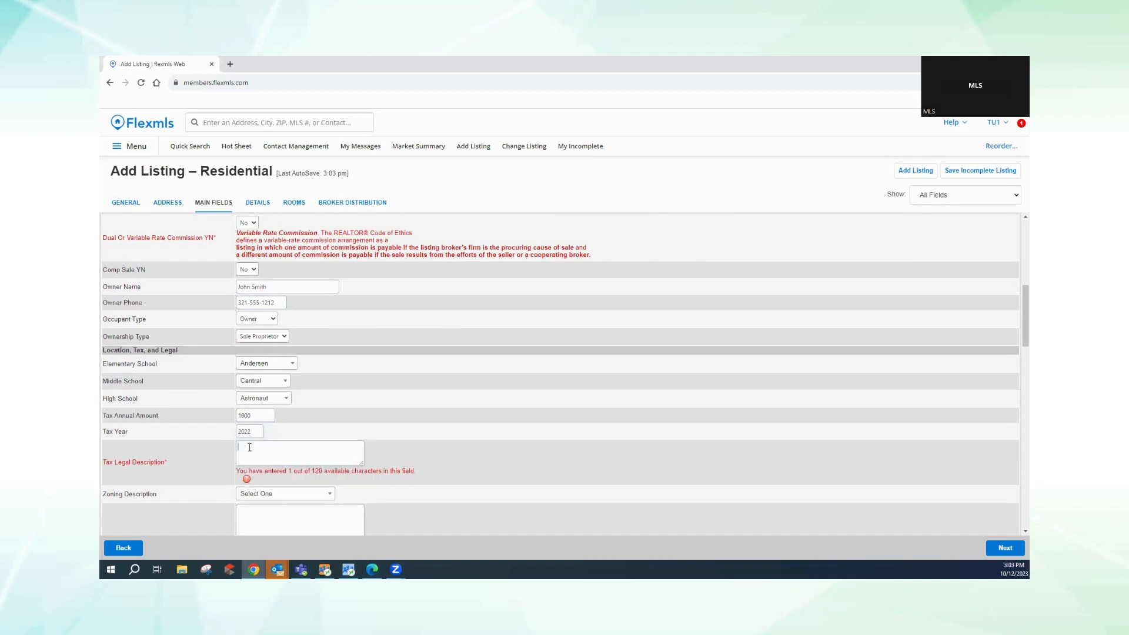
text(Lot 10 Block A Oak Forest)
- Set the zoning description to Residential
scroll(250, 448, down, 3)
click(268, 349)
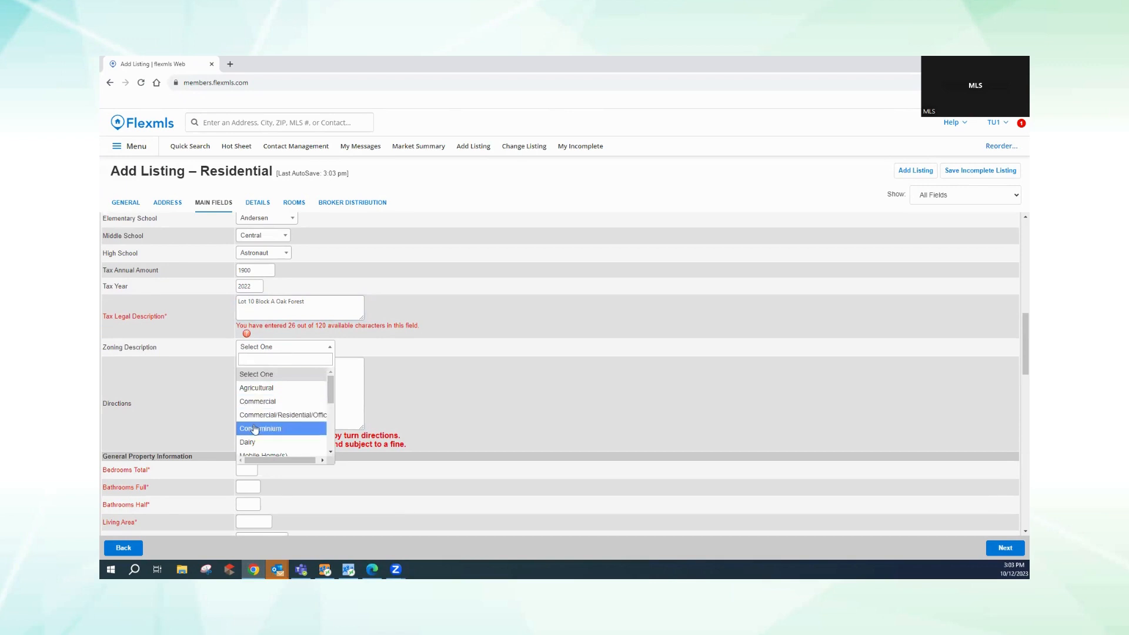
scroll(329, 454, down, 5)
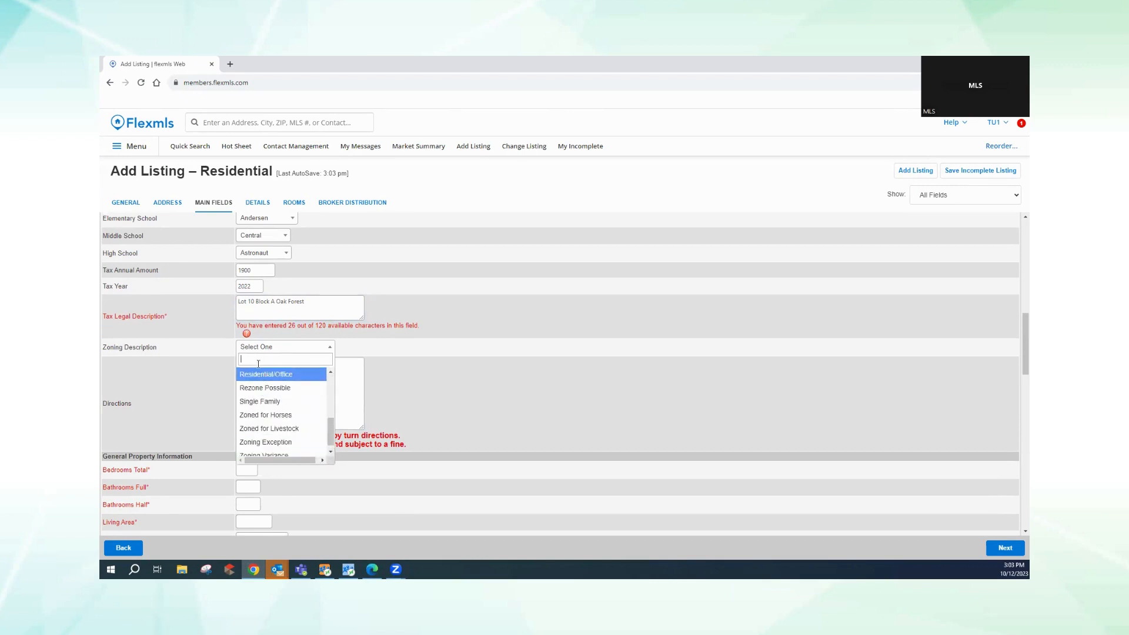
scroll(283, 415, up, 1)
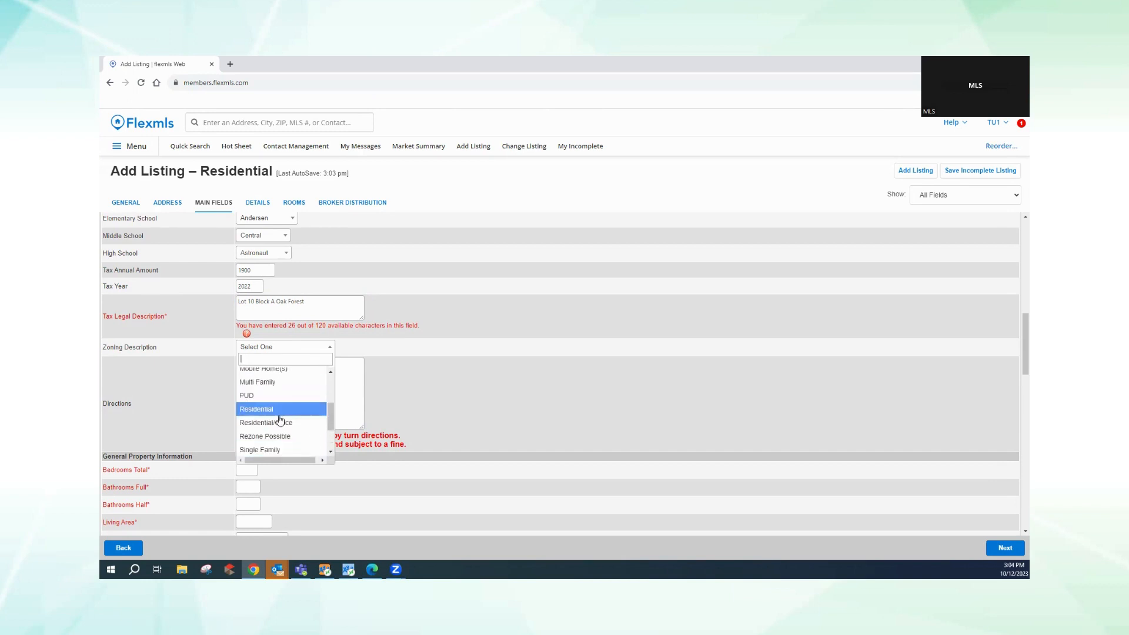
click(269, 410)
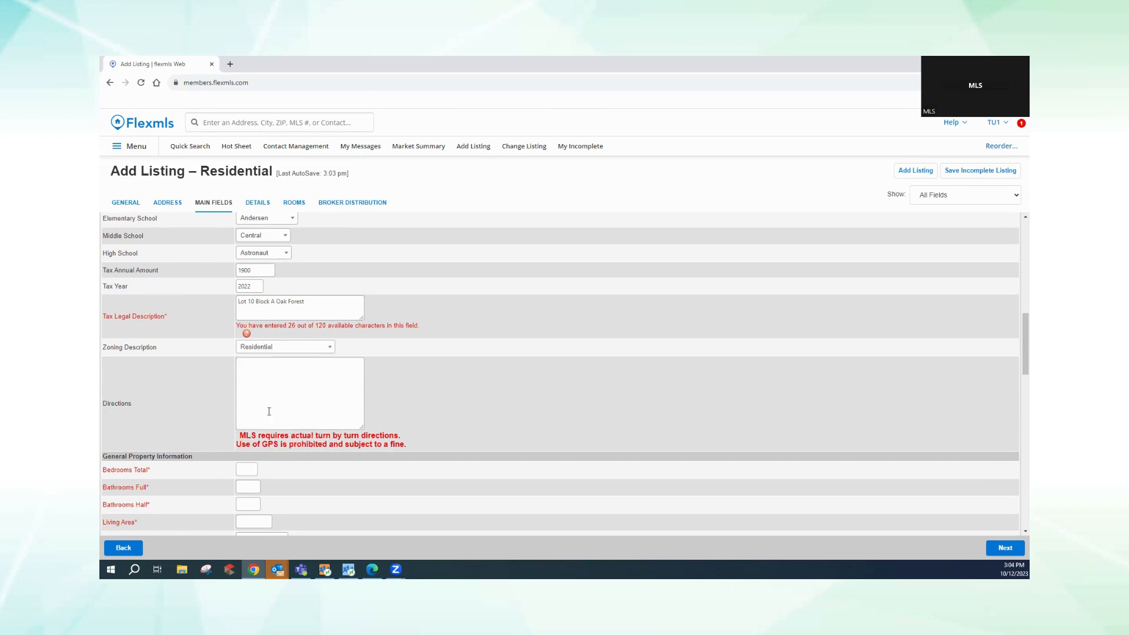
- Fill the Directions box with placeholder text
click(266, 377)
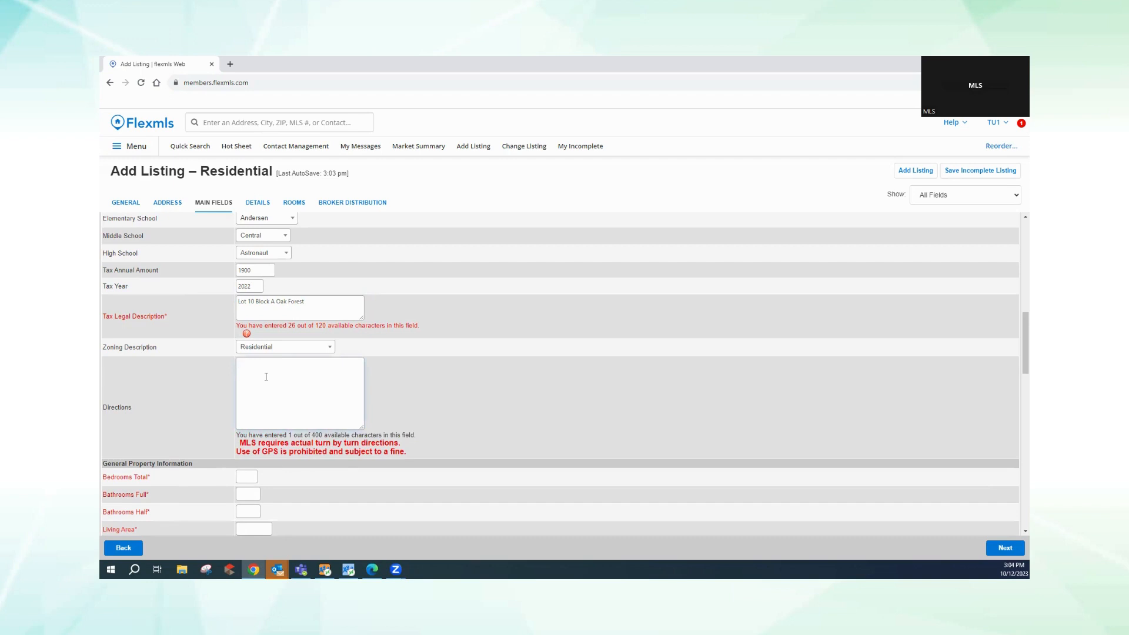
text(dksldlsldslksdldsldsldsdldlsdksdlskdlsddlksdls)
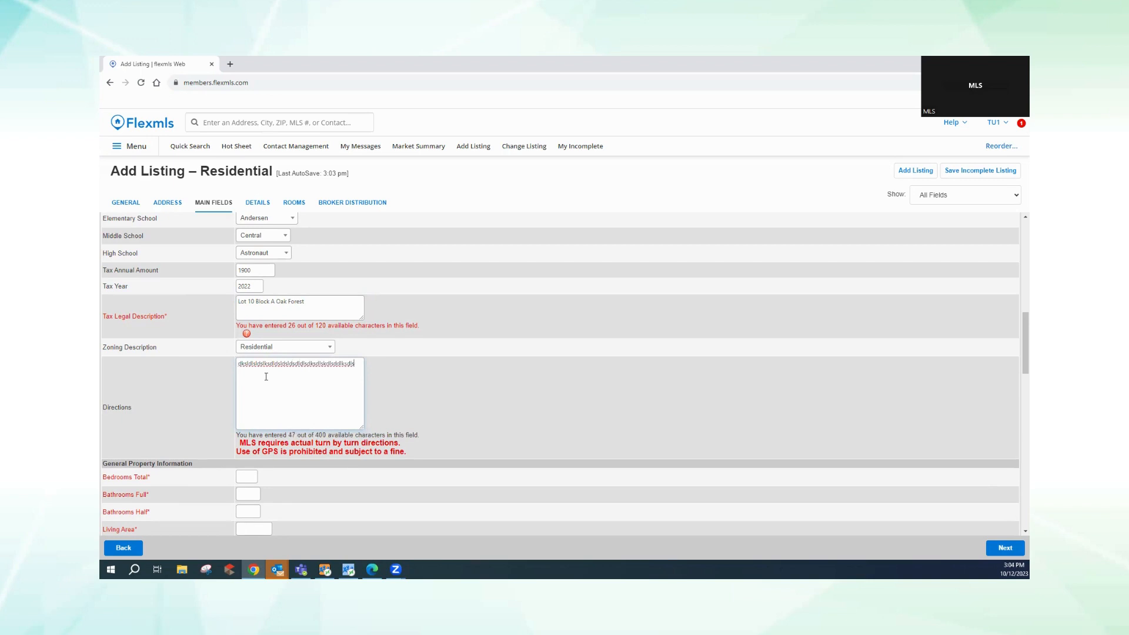
scroll(266, 376, down, 1)
scroll(266, 377, up, 2)
scroll(267, 389, down, 1)
scroll(300, 419, up, 1)
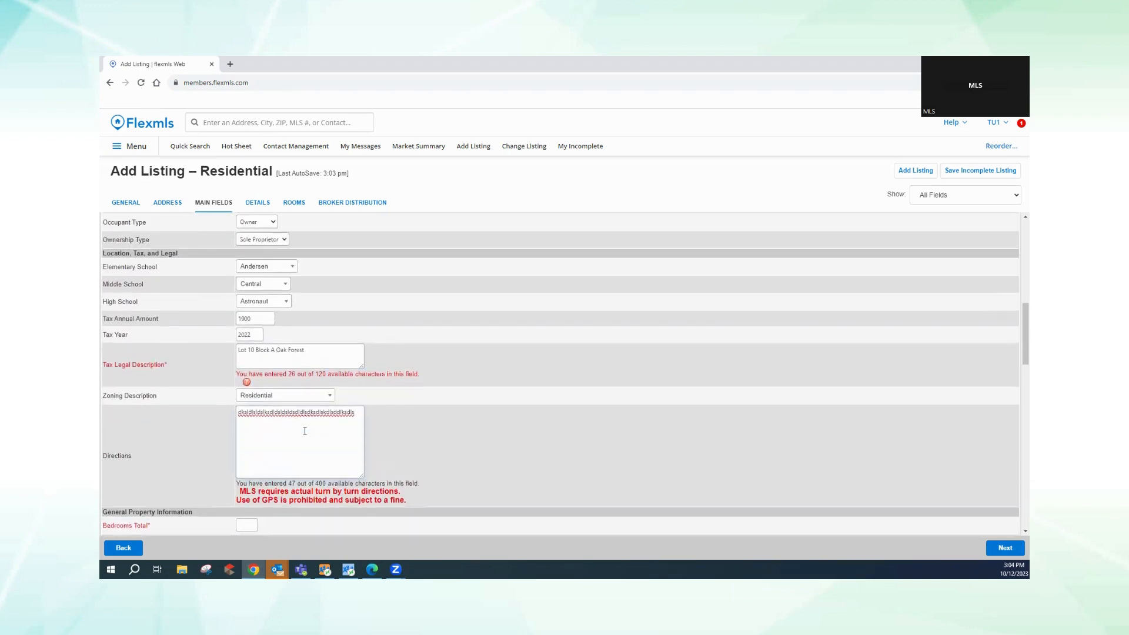
scroll(1015, 530, down, 3)
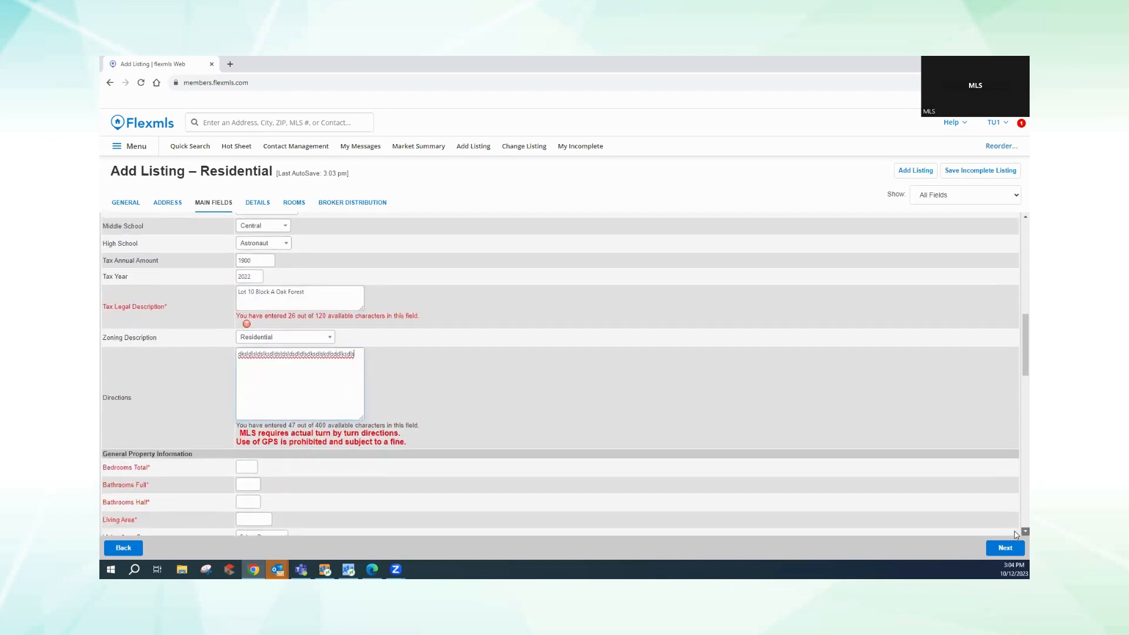
scroll(1015, 531, down, 2)
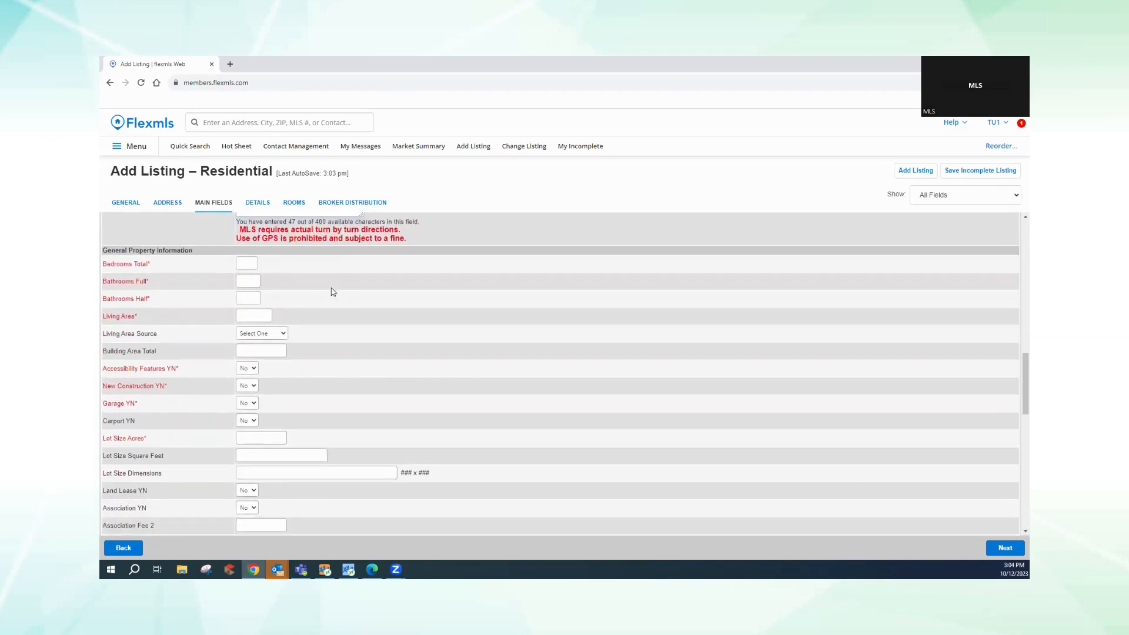
- Enter 3 bedrooms and 2 full bathrooms
click(246, 263)
text(3)
key(Tab)
text(2)
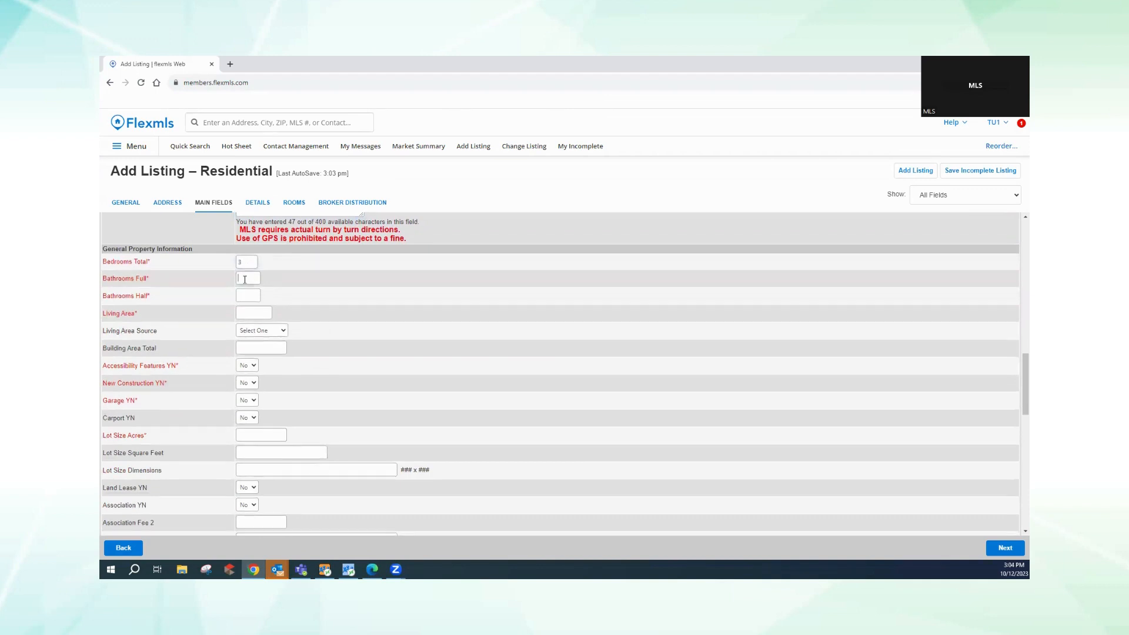
click(245, 296)
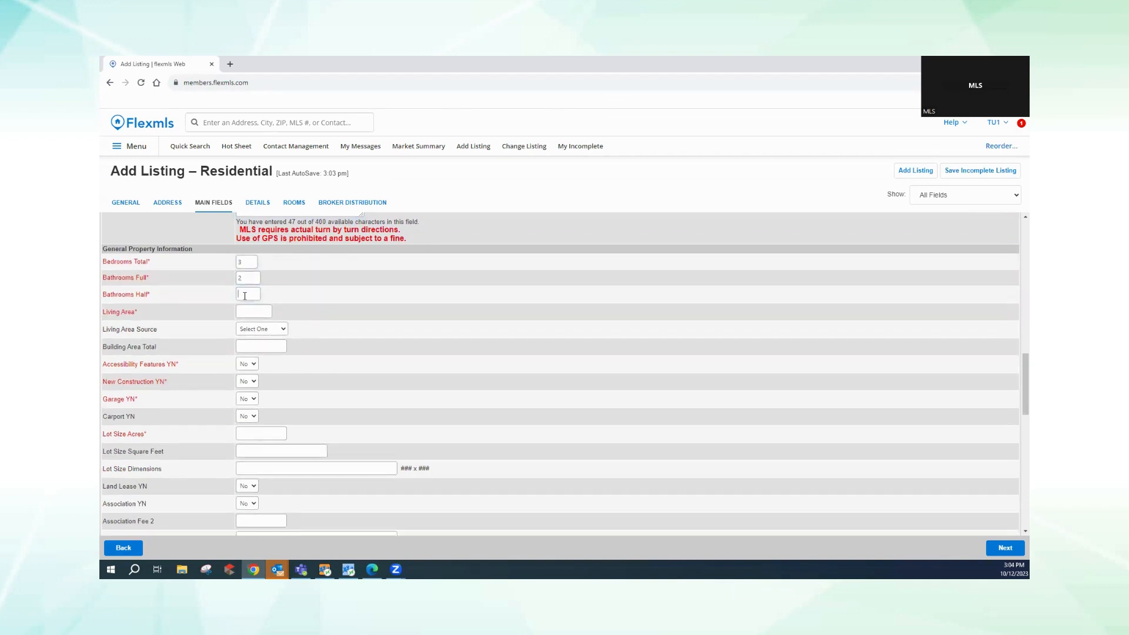
- Enter the living area from Public Records and total building area 2400
click(247, 311)
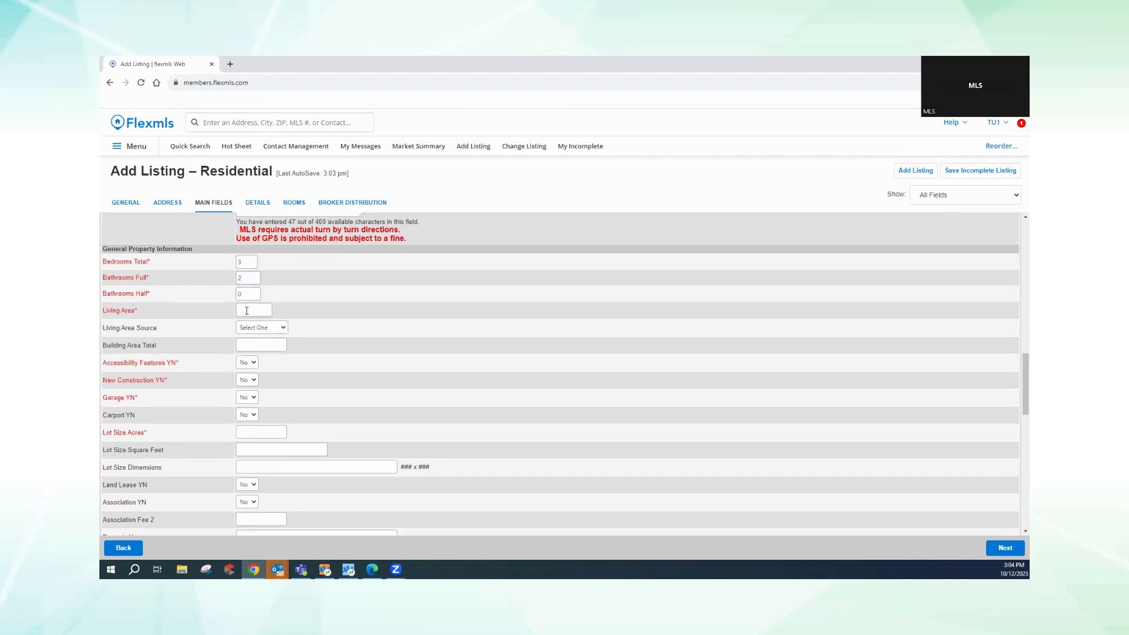
text(17000)
click(253, 328)
click(253, 413)
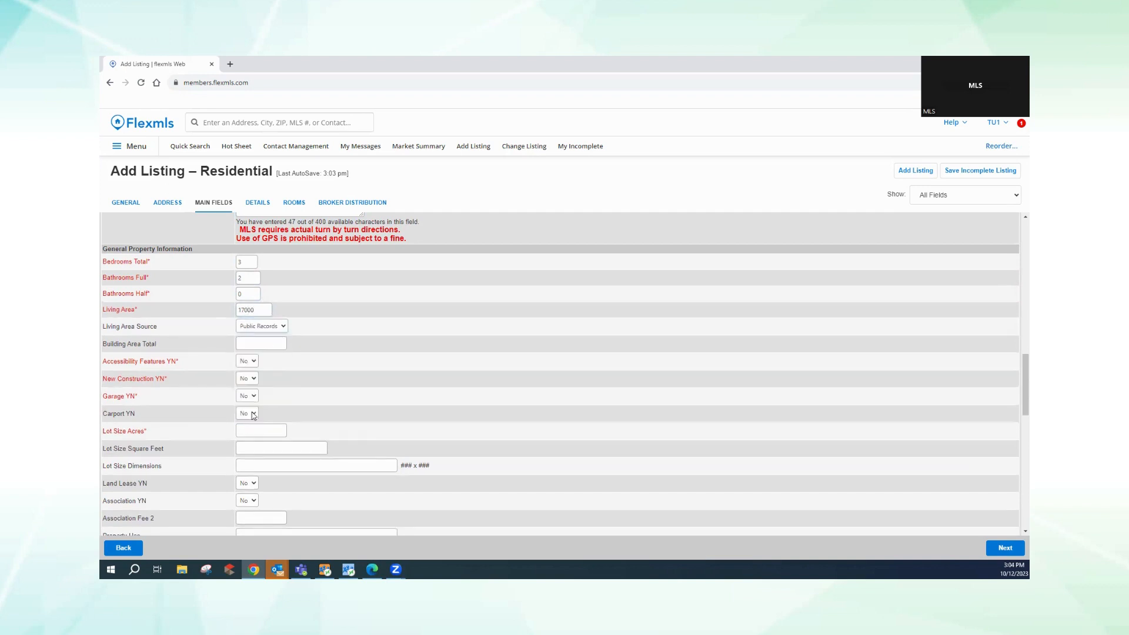
click(245, 346)
text(2400)
- Keep accessibility features at No, set Garage to Yes with 1 garage space
click(246, 363)
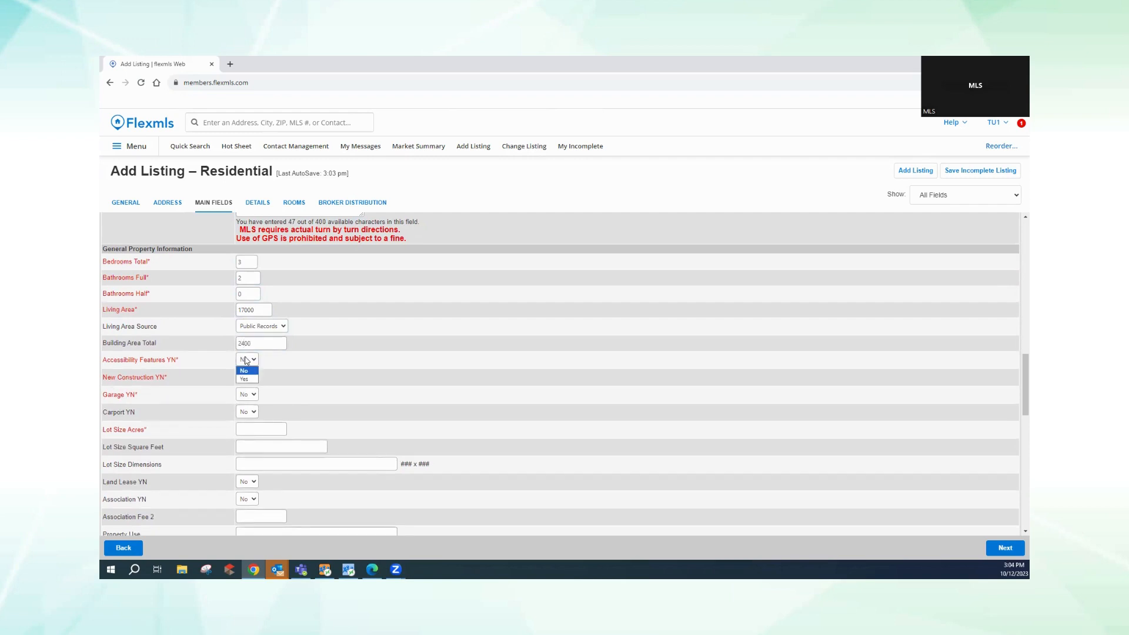
click(245, 370)
click(246, 397)
click(246, 414)
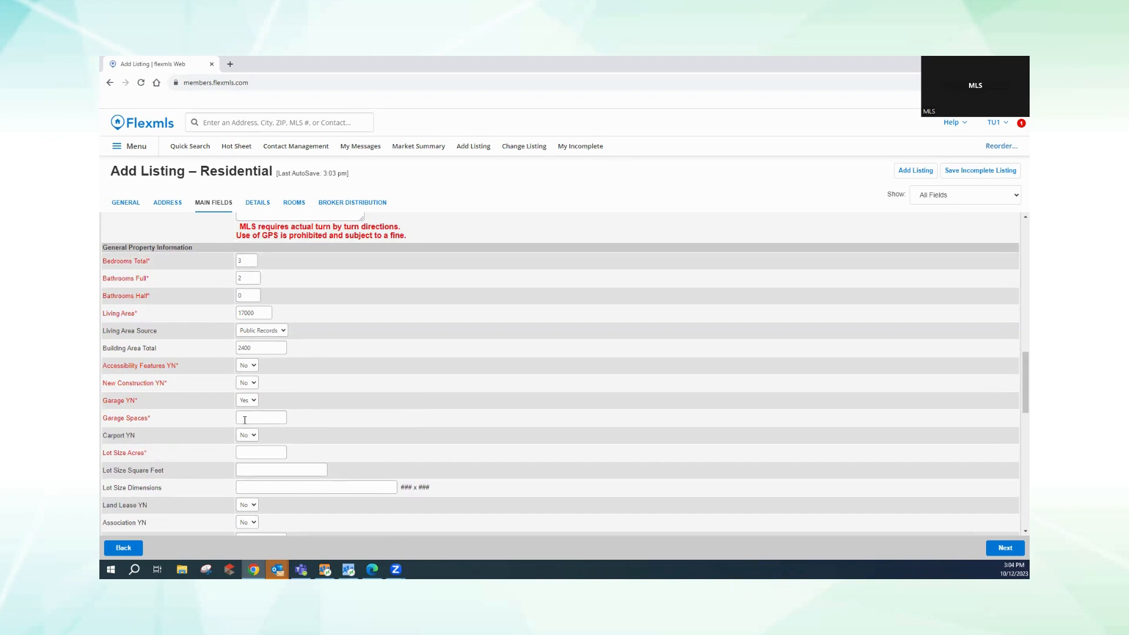
click(245, 419)
text(1)
click(251, 456)
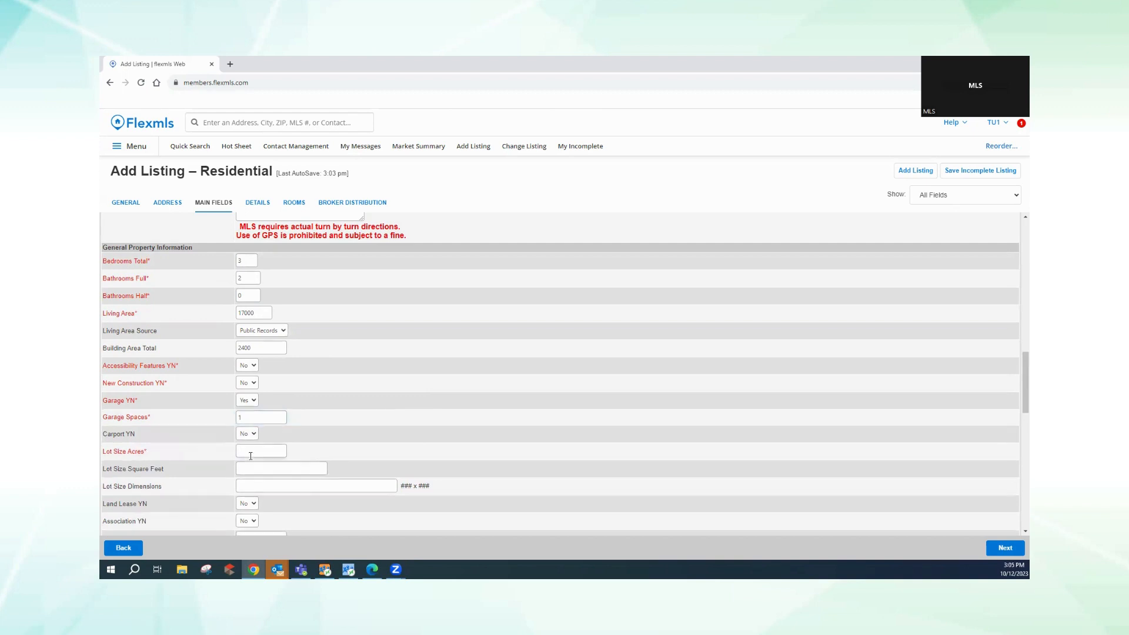
- Enter 123456 as Lot Size Square Feet and 300x300 as Lot Size Dimensions
text(.25)
scroll(251, 456, down, 1)
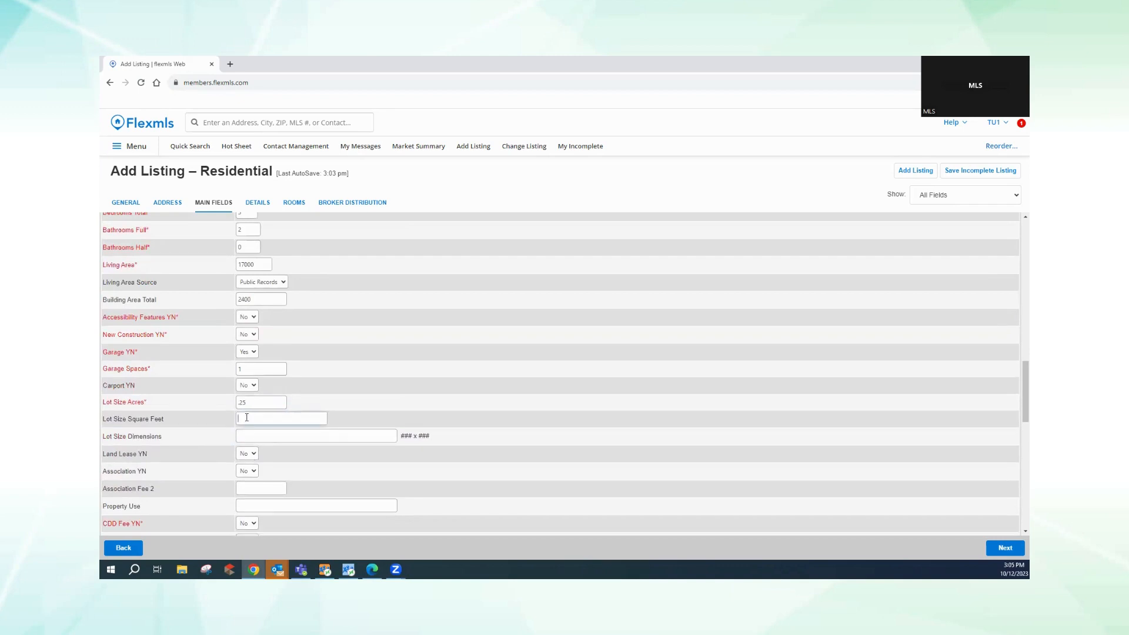
text(123456)
click(246, 434)
text(308)
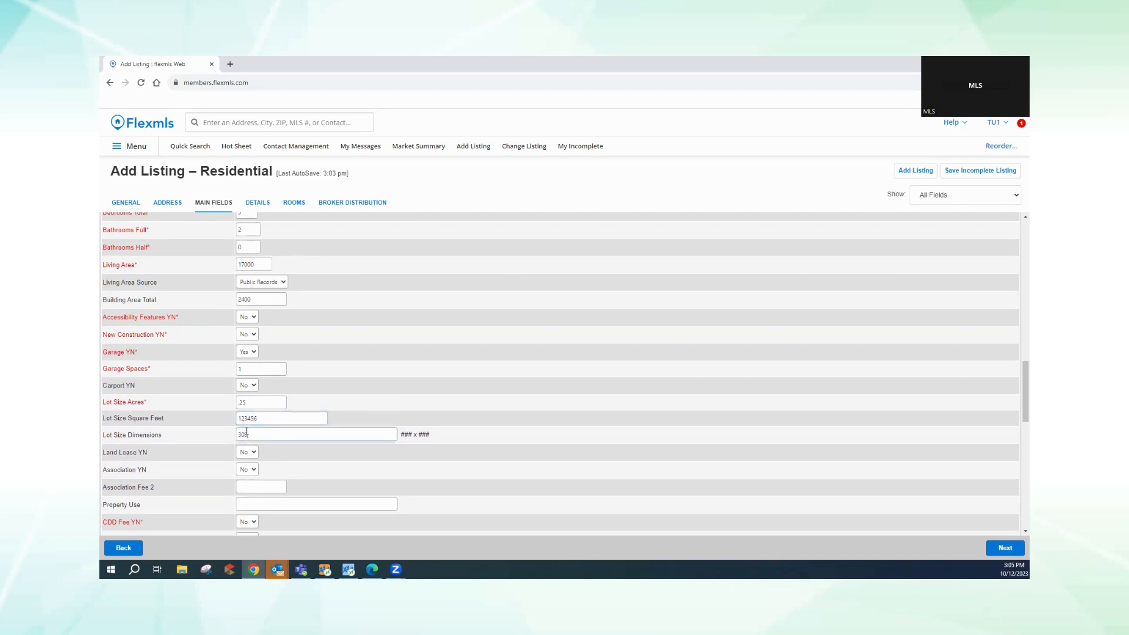
text(00)
scroll(257, 421, down, 2)
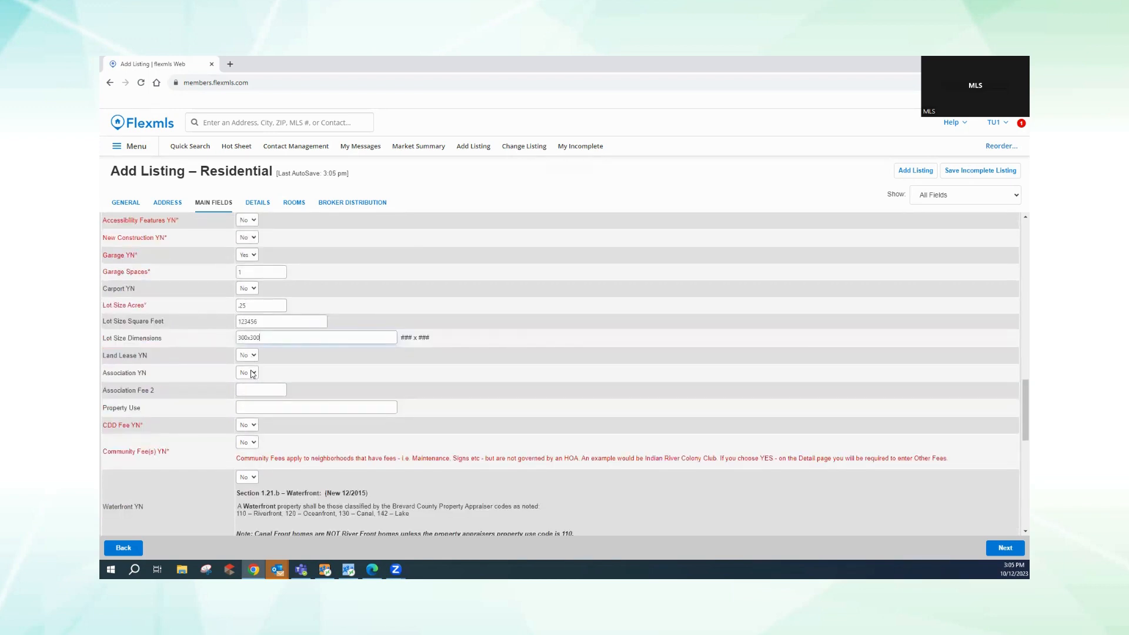
- Set Association YN to Yes with a 100 Association Fee paid Monthly
click(253, 373)
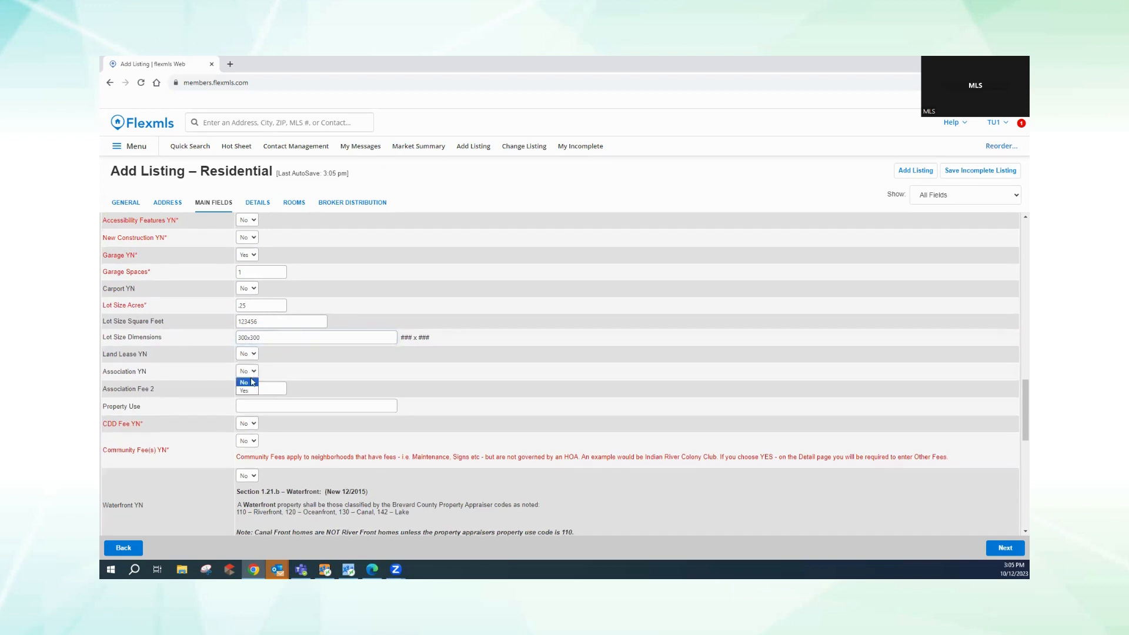
click(249, 390)
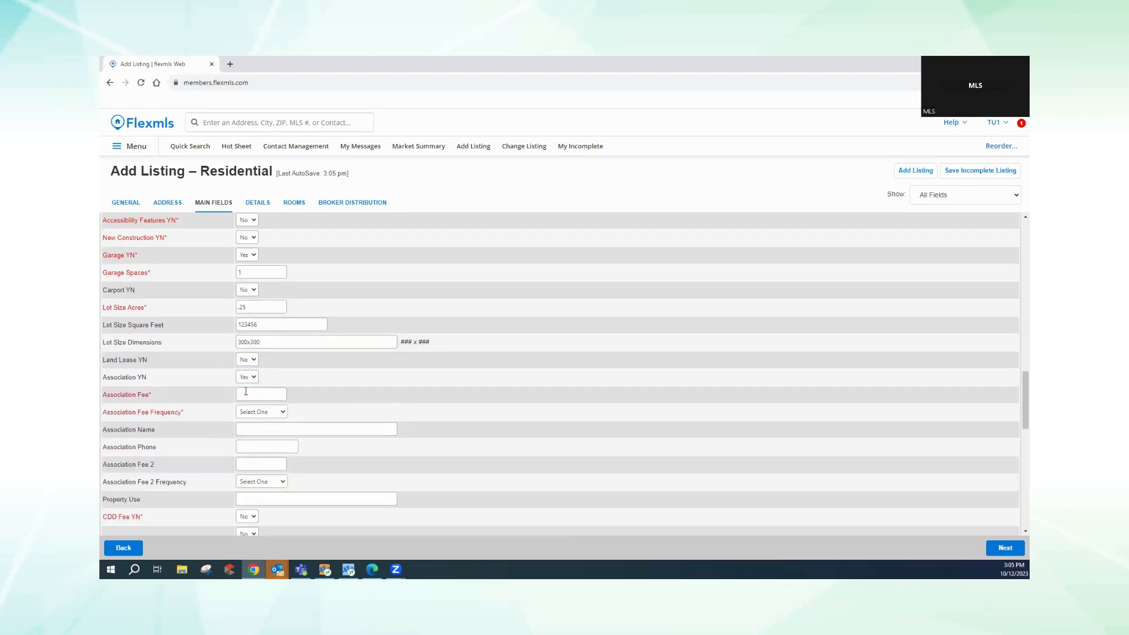
click(246, 394)
text(100)
click(259, 411)
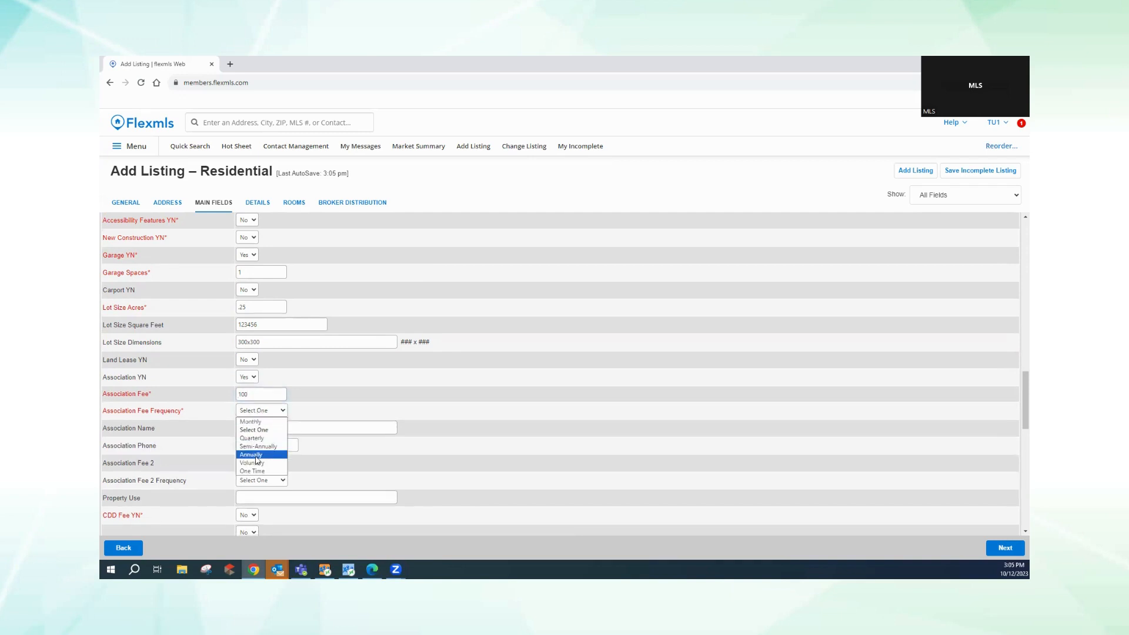
click(250, 422)
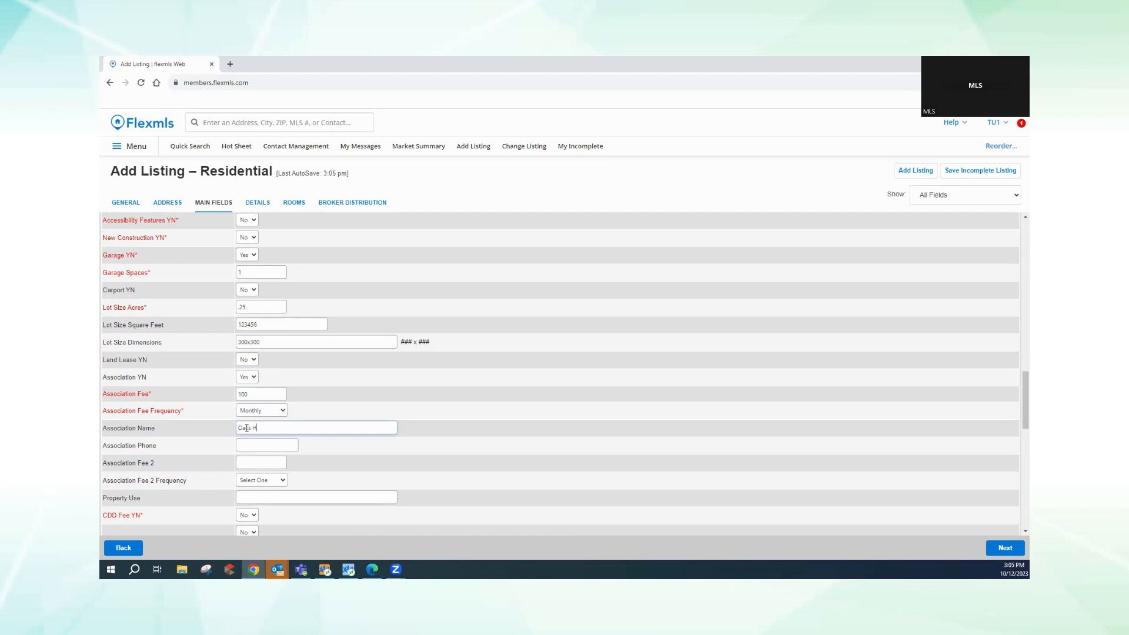
- Name the association Oaks HOA and fill in the association's phone number
text(OA)
click(250, 448)
text(321)
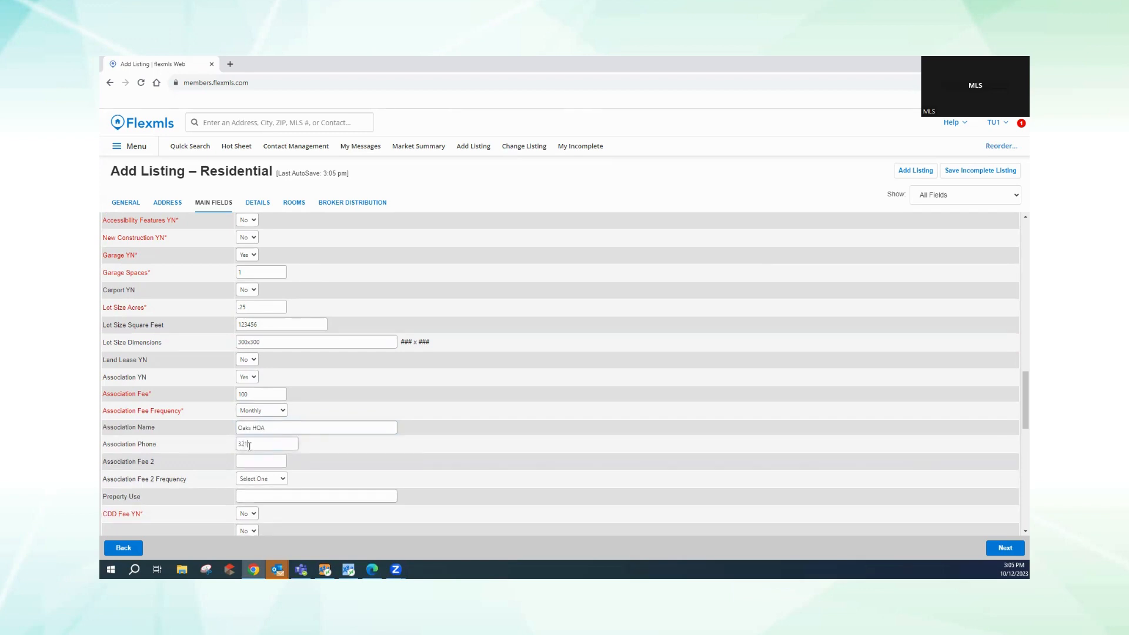
text(-555-1212)
- Set Community Fee(s) YN to Yes with an Other Fee(s) Amount of 800, Monthly
scroll(249, 447, down, 1)
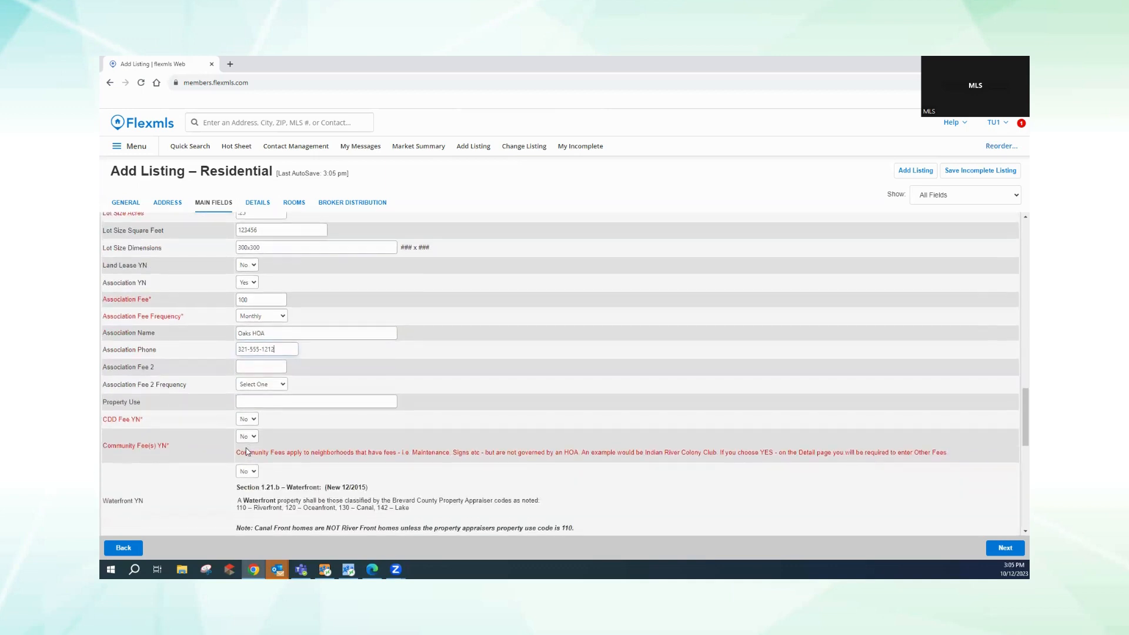
scroll(248, 448, down, 1)
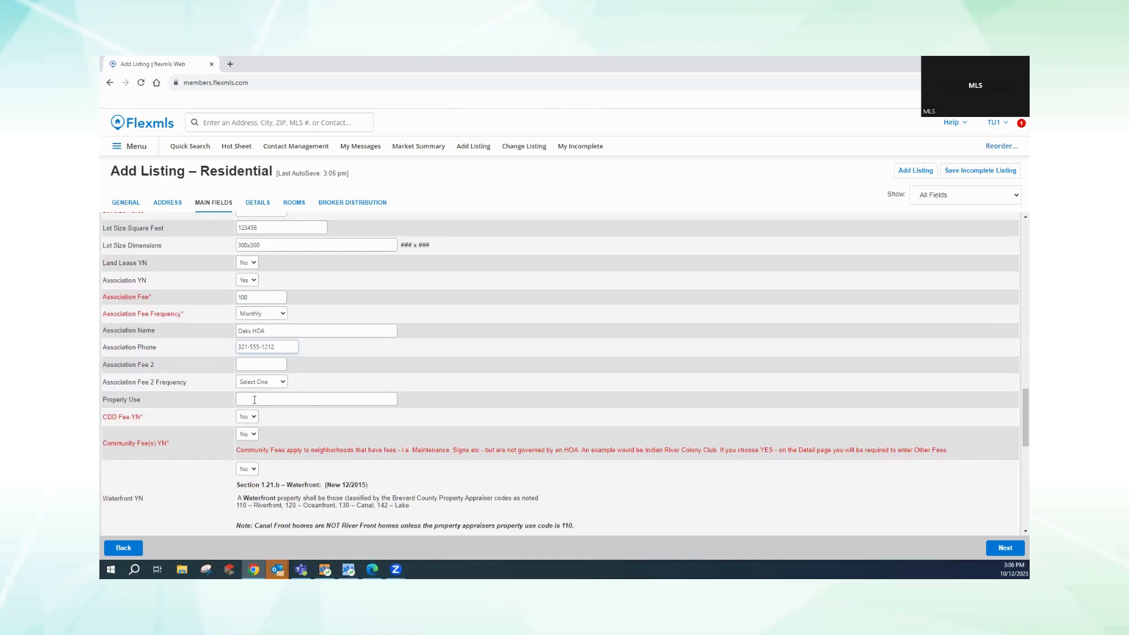
click(254, 435)
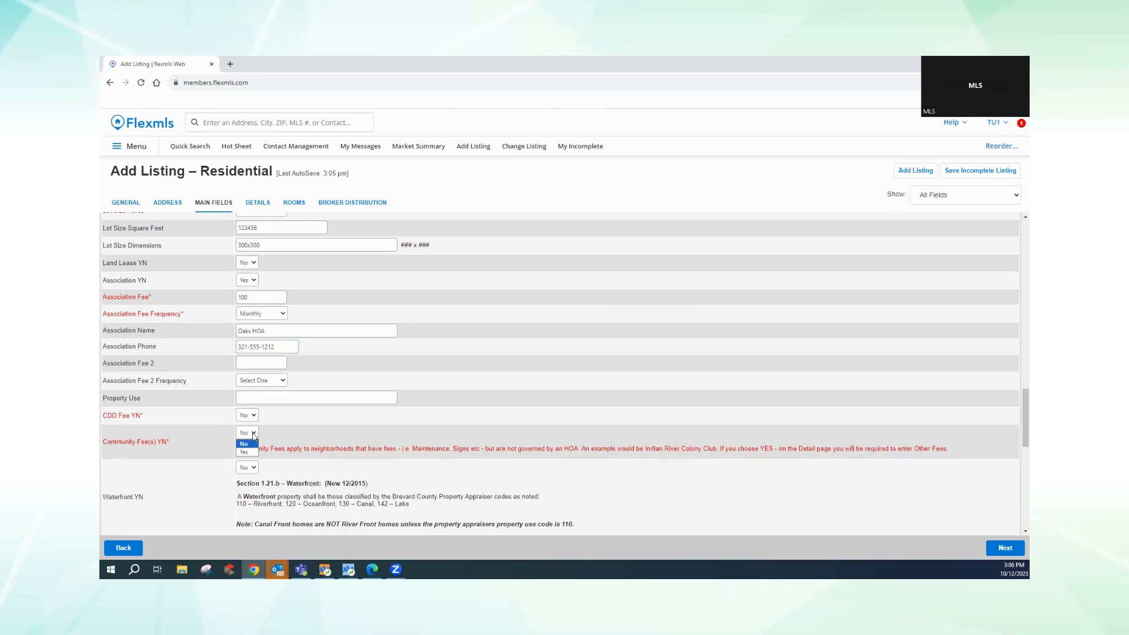
click(246, 452)
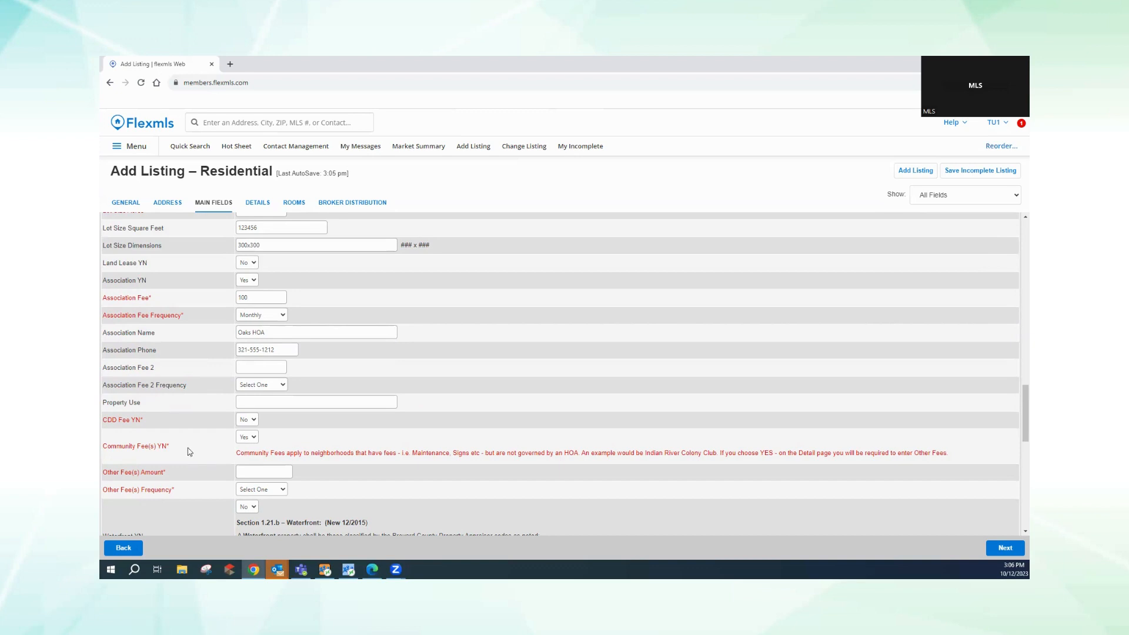
click(238, 471)
text(800)
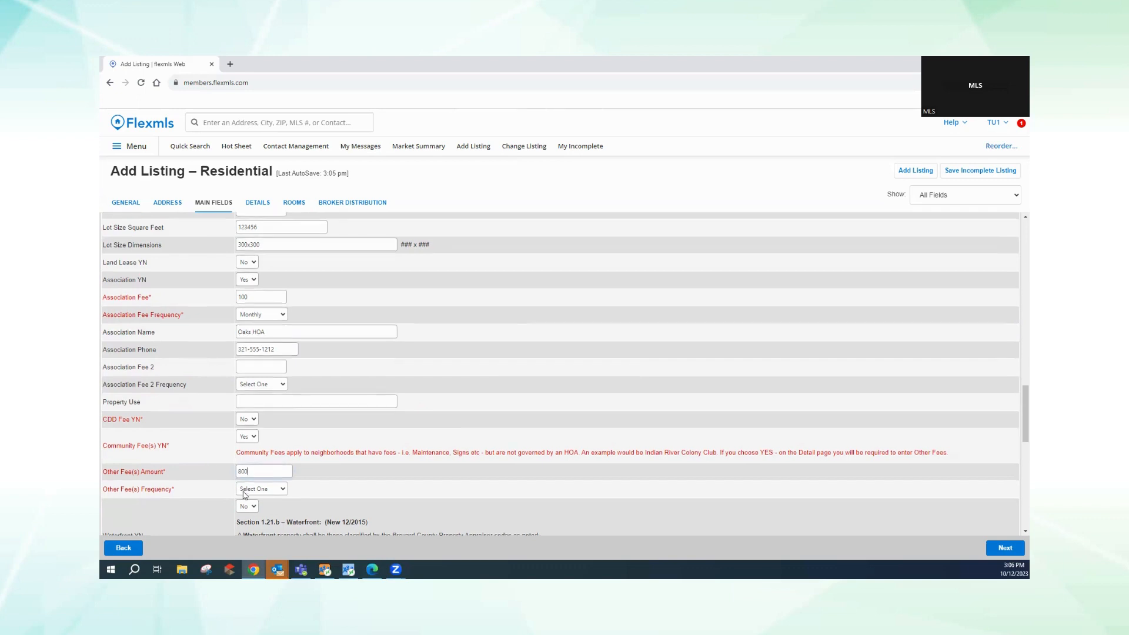
scroll(245, 494, down, 2)
click(262, 394)
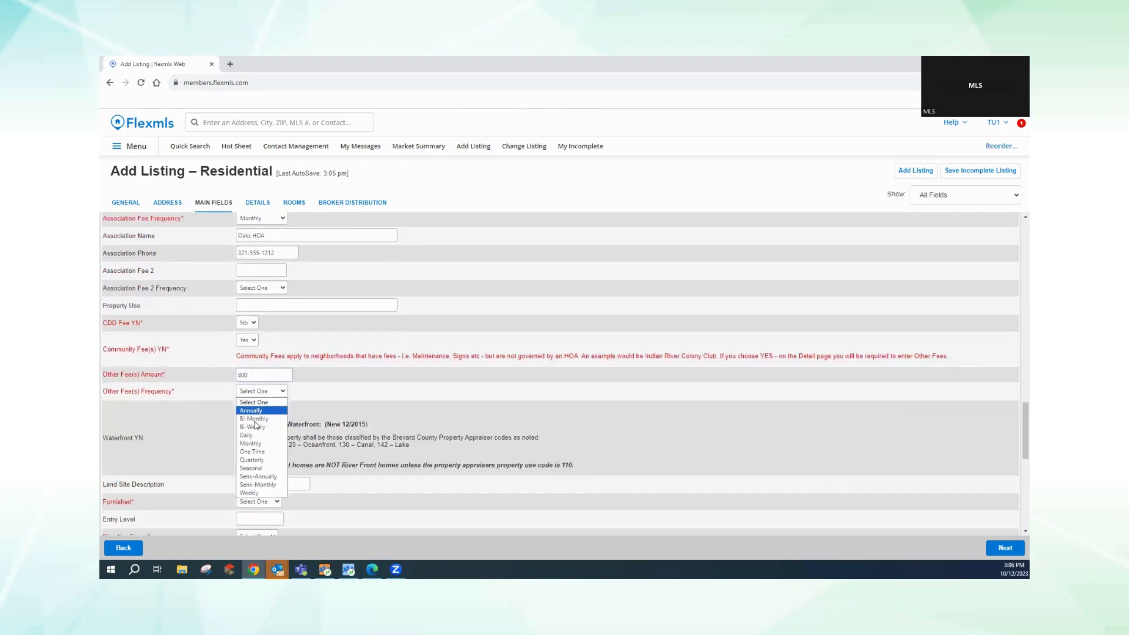
click(250, 443)
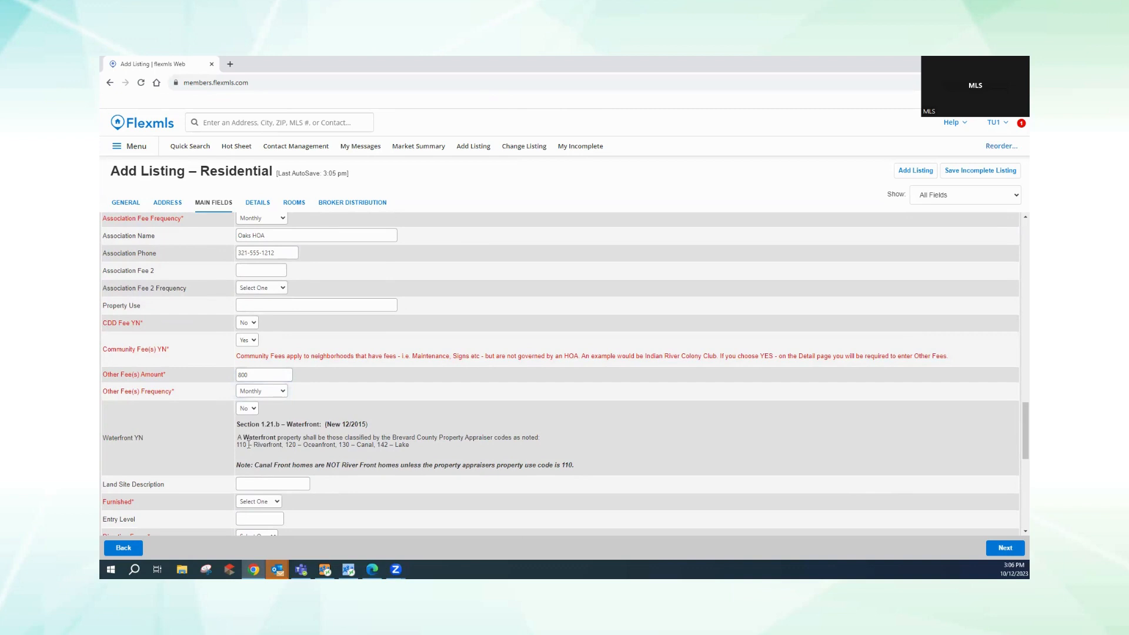
scroll(248, 437, down, 1)
click(251, 363)
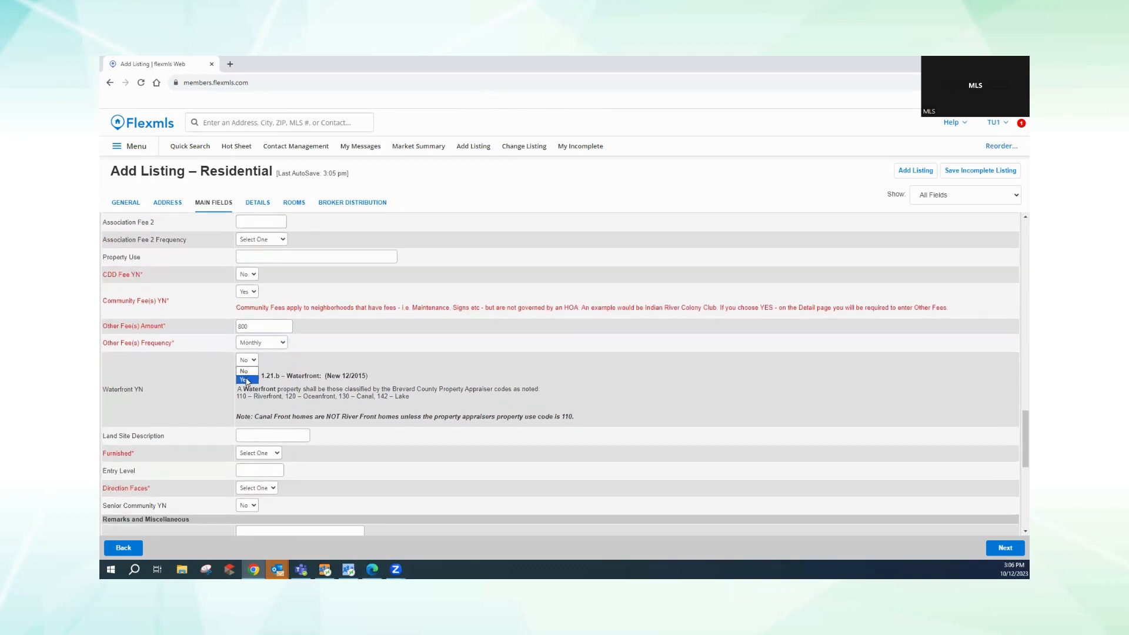
- Mark the property Waterfront Yes on Sykes Creek with 999 Water Frontage Feet
click(246, 380)
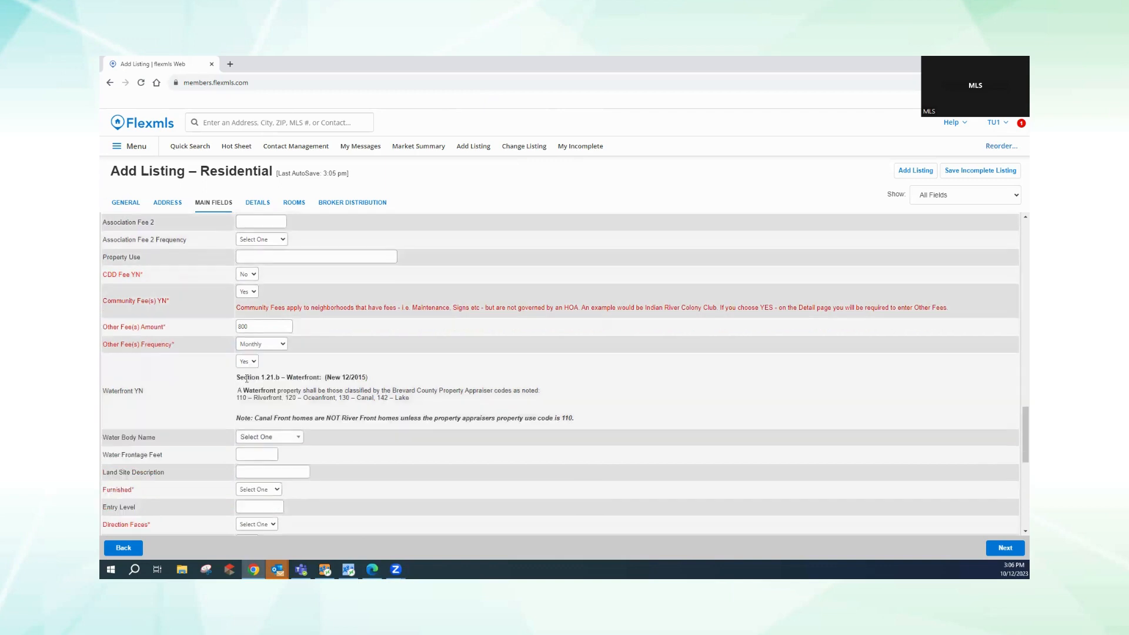
click(269, 442)
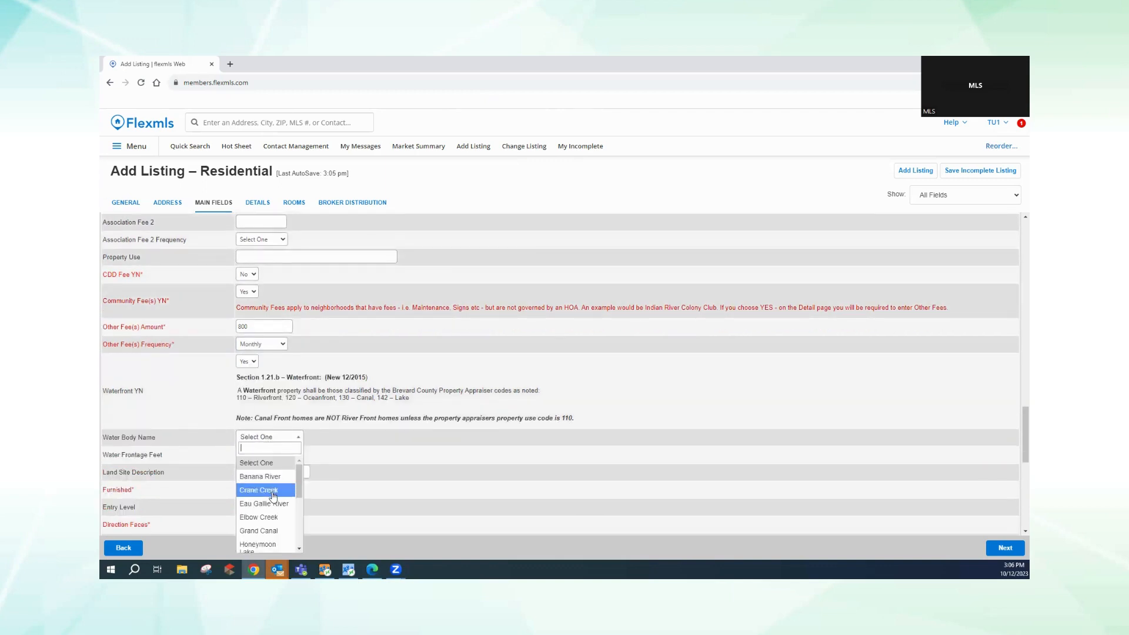
scroll(271, 497, down, 5)
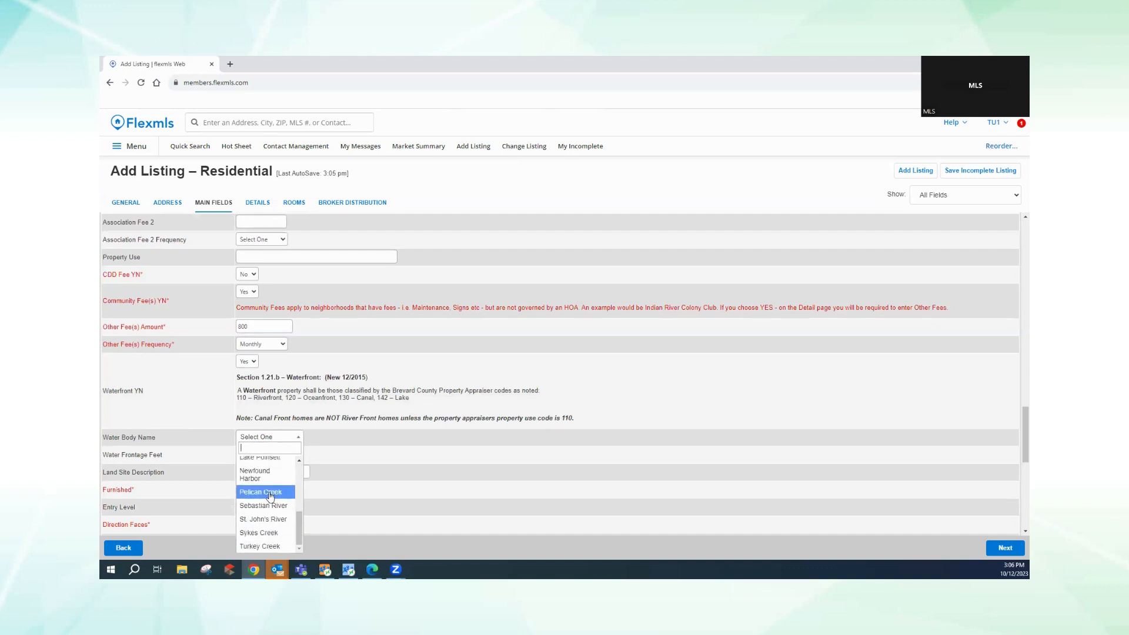
click(259, 533)
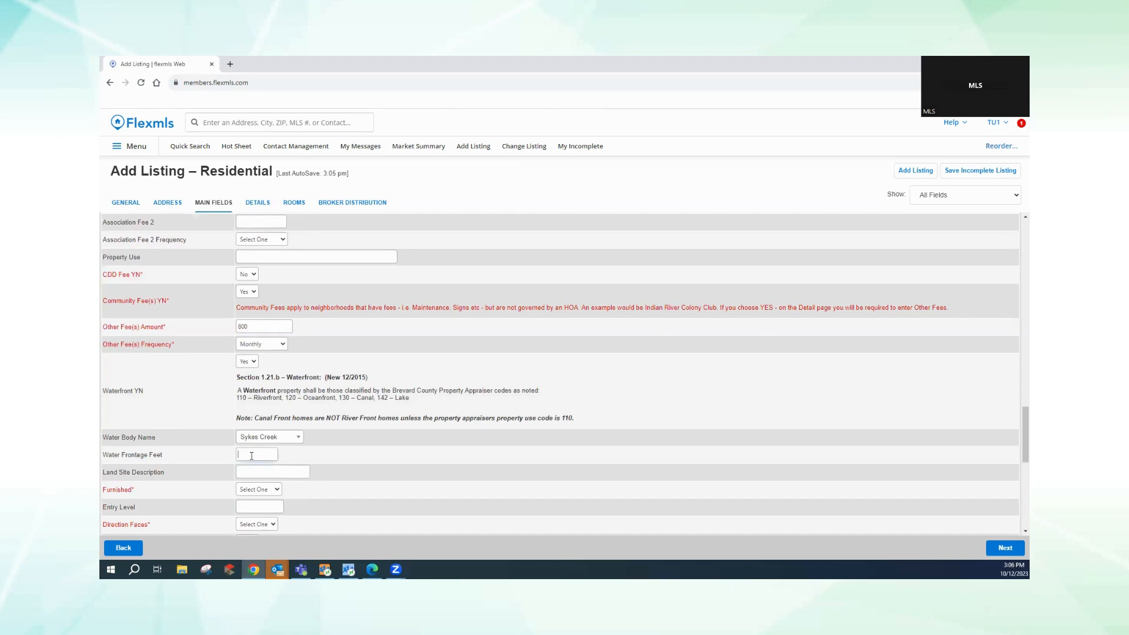
text(999)
- Set Furnished to Unfurnished
click(249, 473)
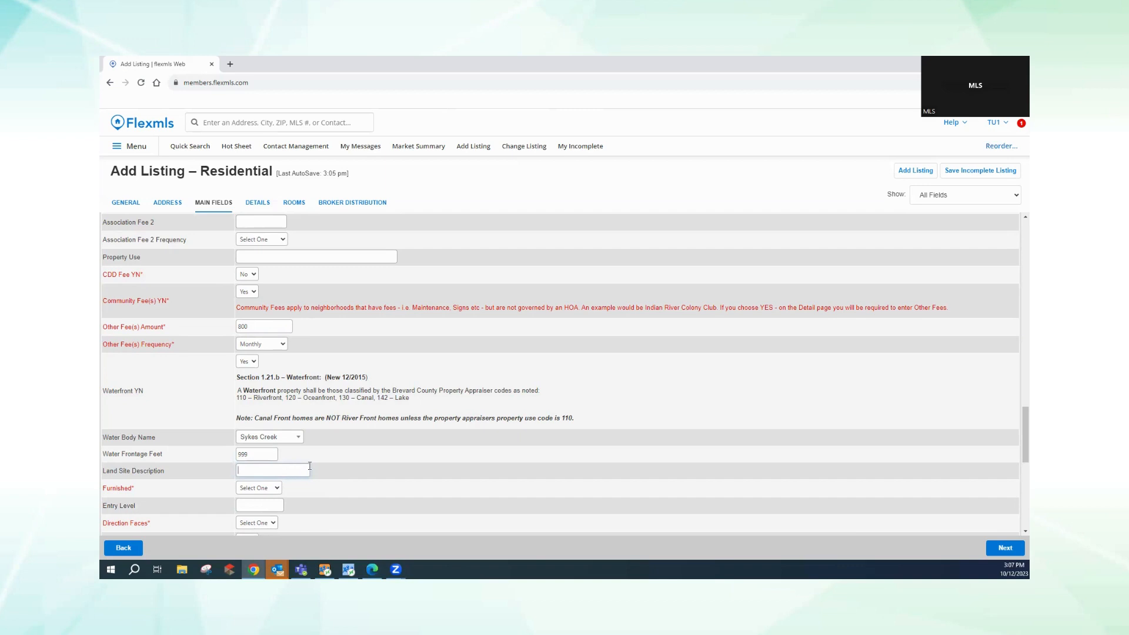
click(272, 488)
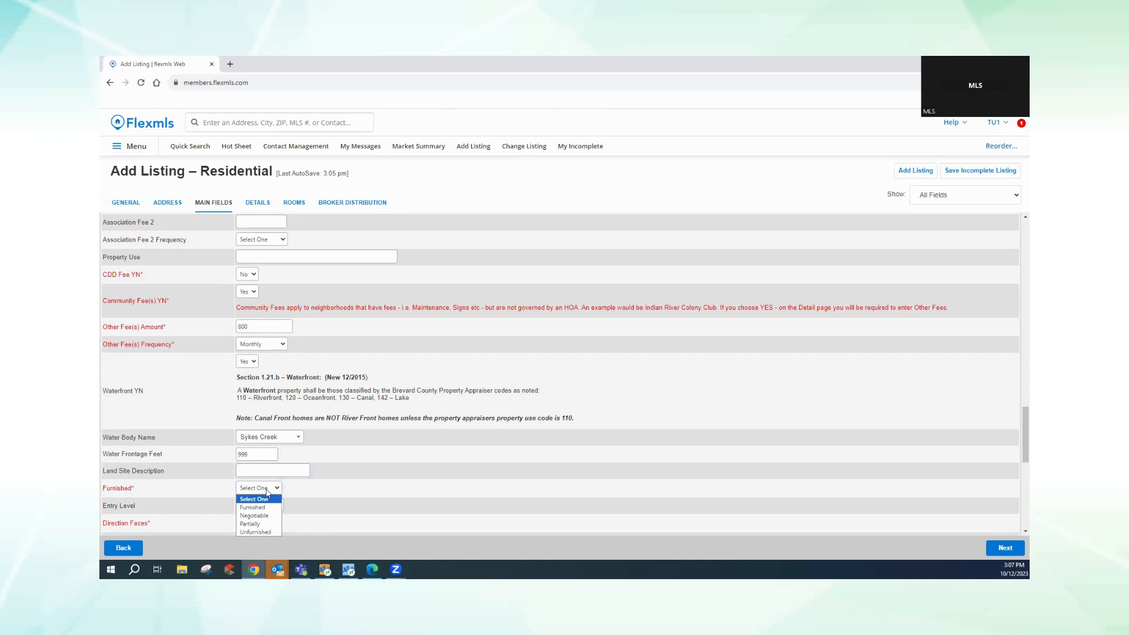
click(257, 532)
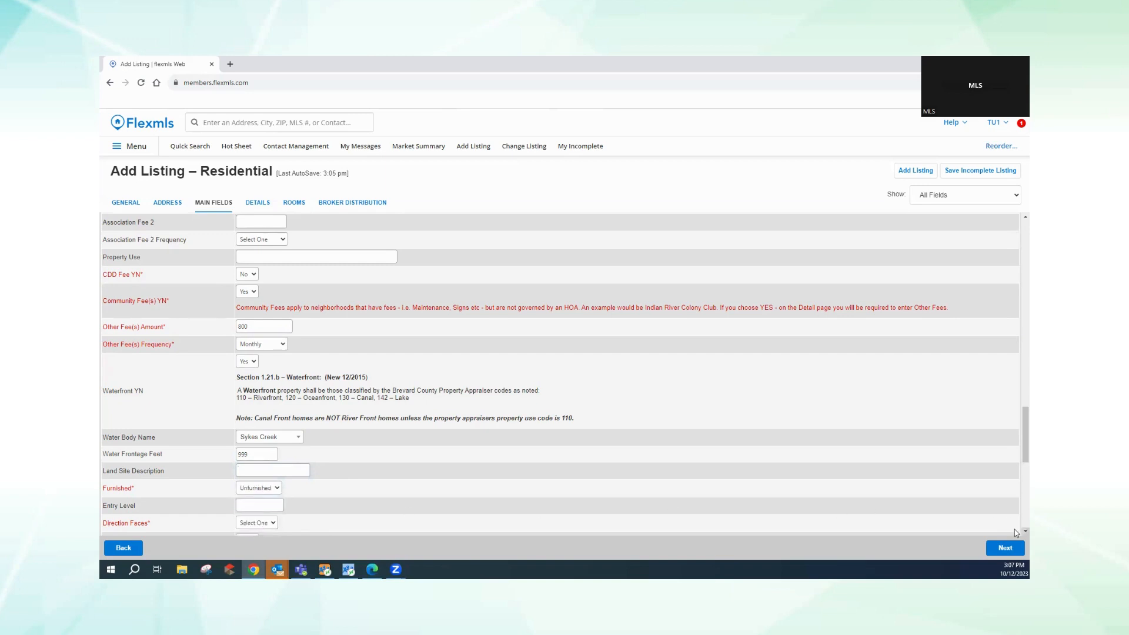
scroll(1016, 534, down, 2)
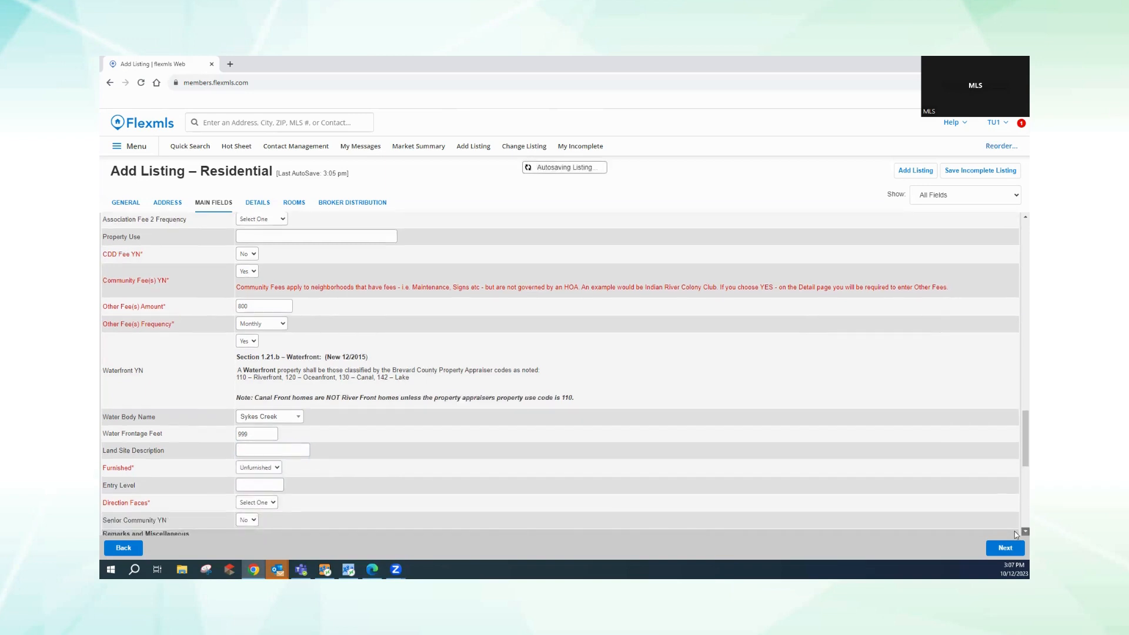
- Set Direction Faces to East and leave Senior Community YN at No
scroll(1014, 531, down, 4)
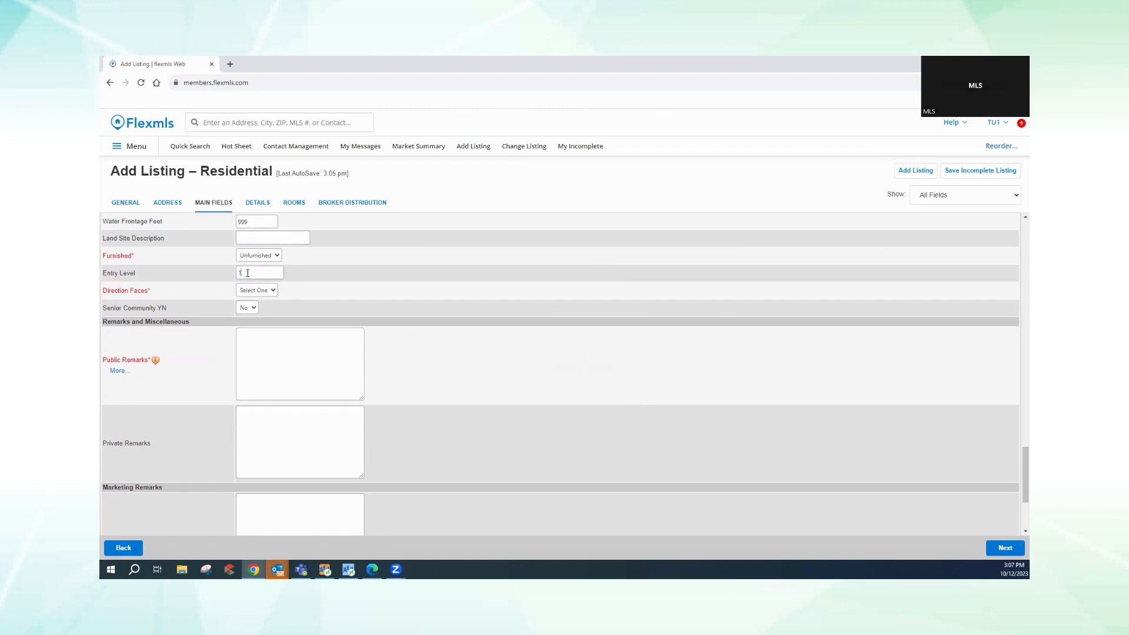
click(256, 290)
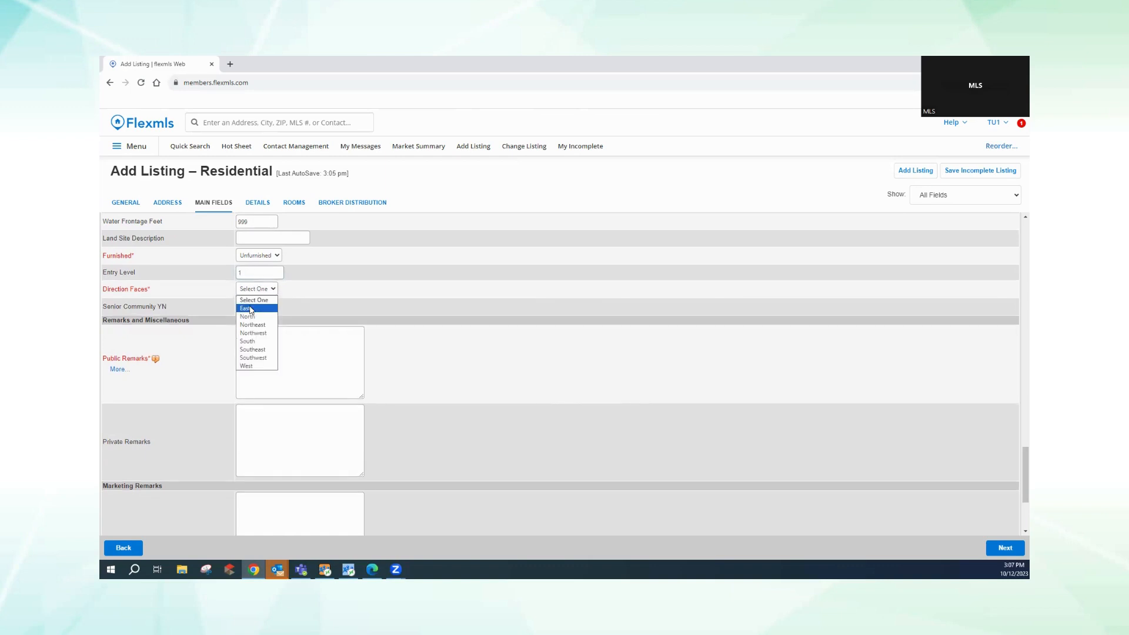
click(251, 305)
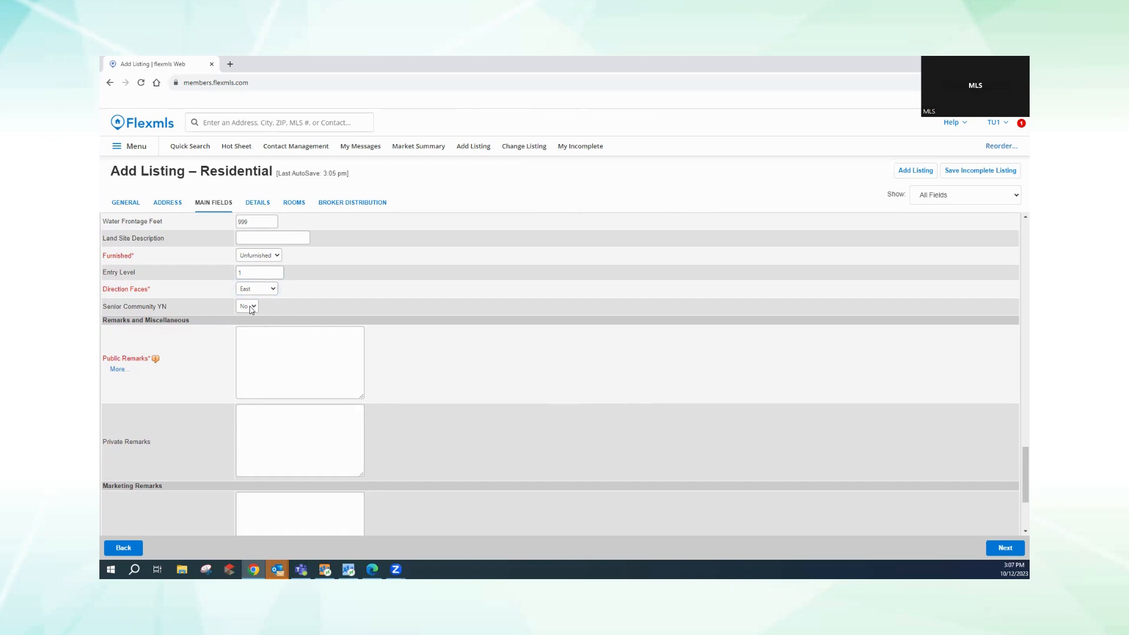
click(250, 307)
click(246, 318)
click(252, 345)
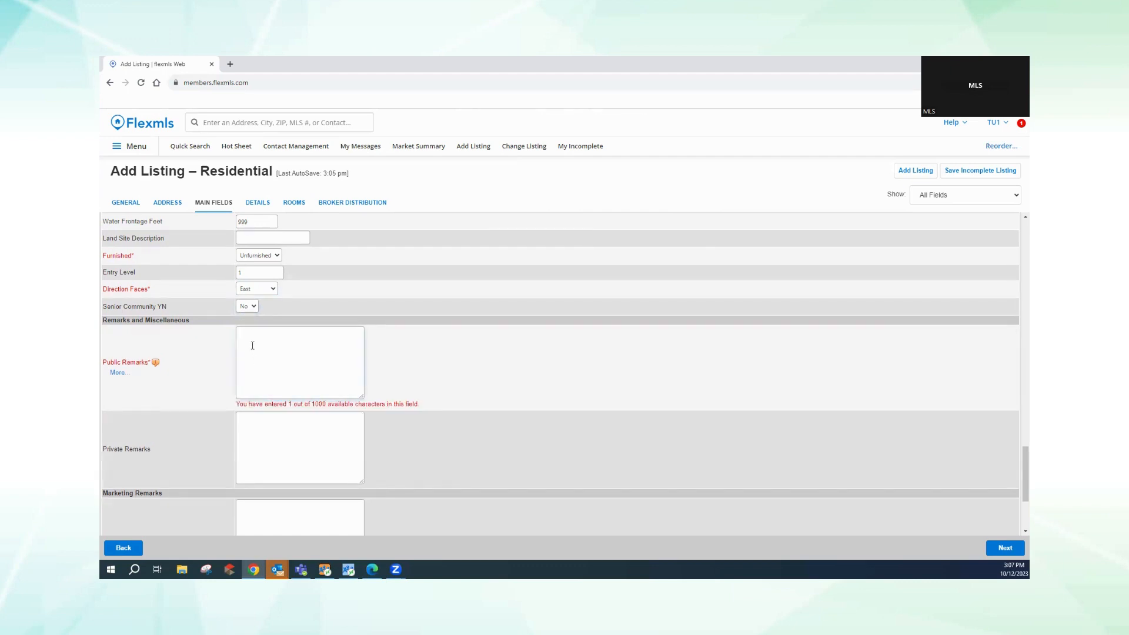
- Fill Public, Private, Marketing and Office Remarks with placeholder filler text
text(ddsddsdsddsddsddsdsdsdsdssaddsd)
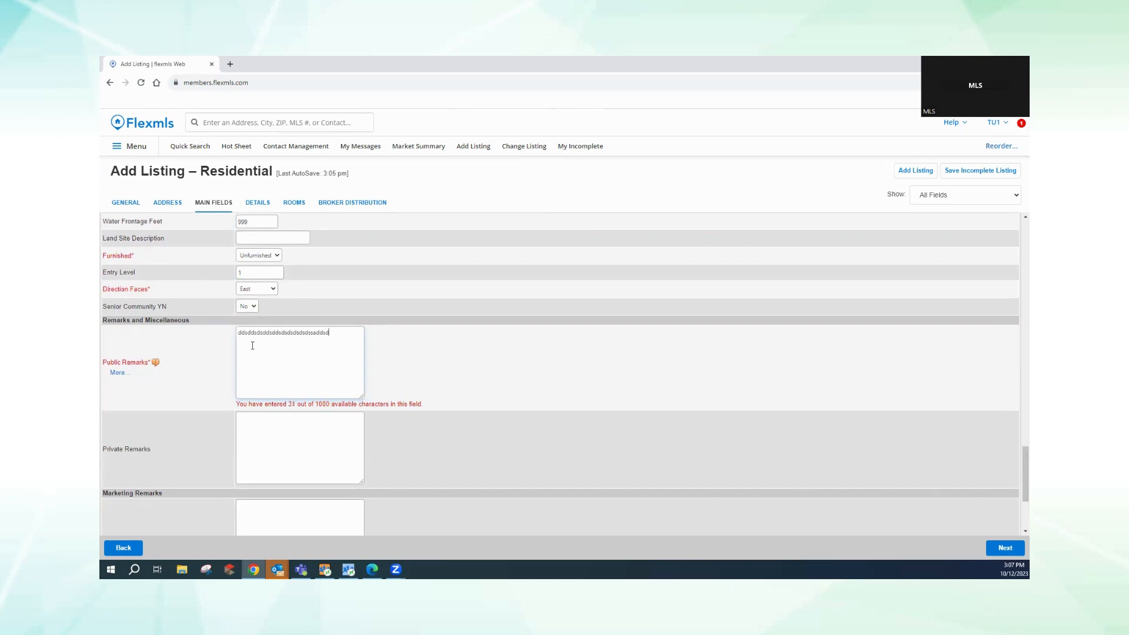
text(sd)
click(248, 427)
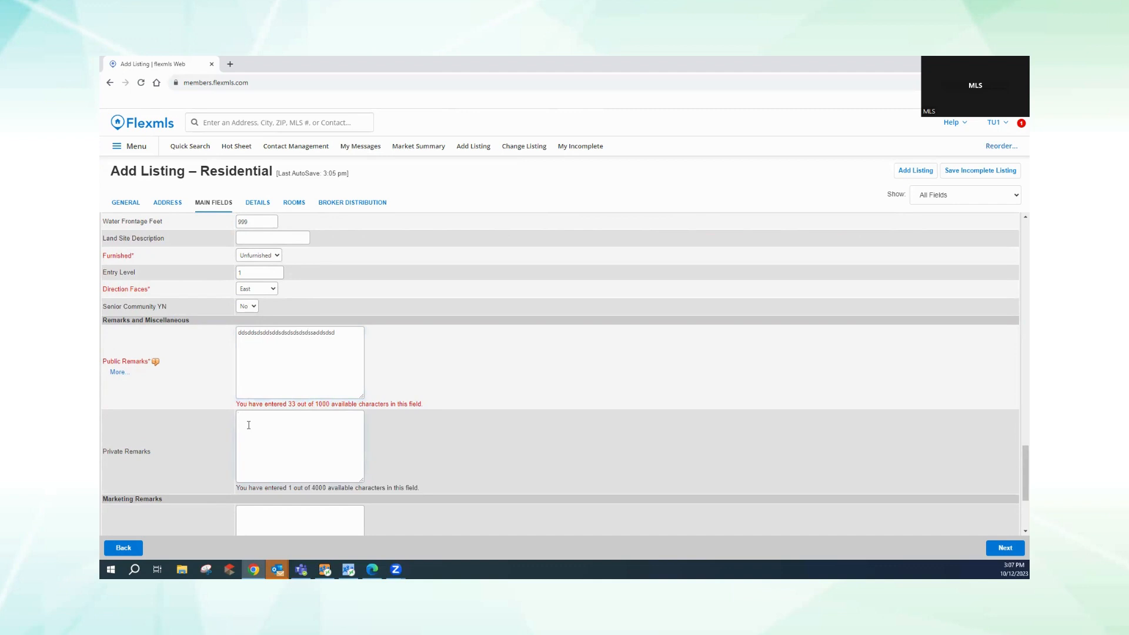
text(dsdsddddssdsdddsd)
scroll(1015, 529, down, 1)
scroll(1014, 528, down, 2)
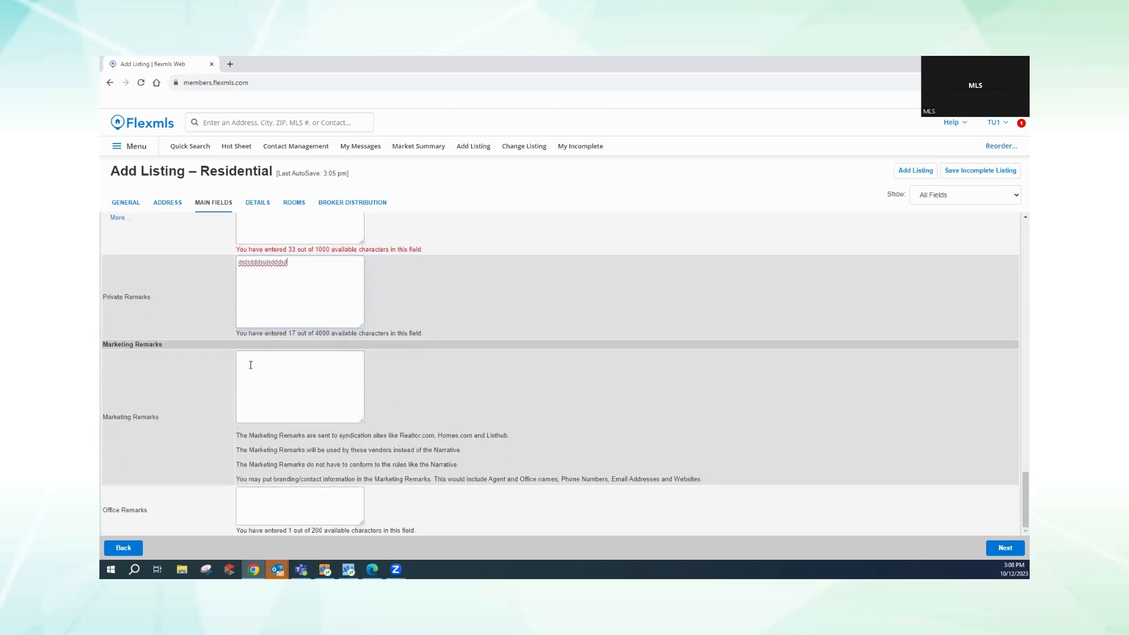
click(249, 363)
text(dd)
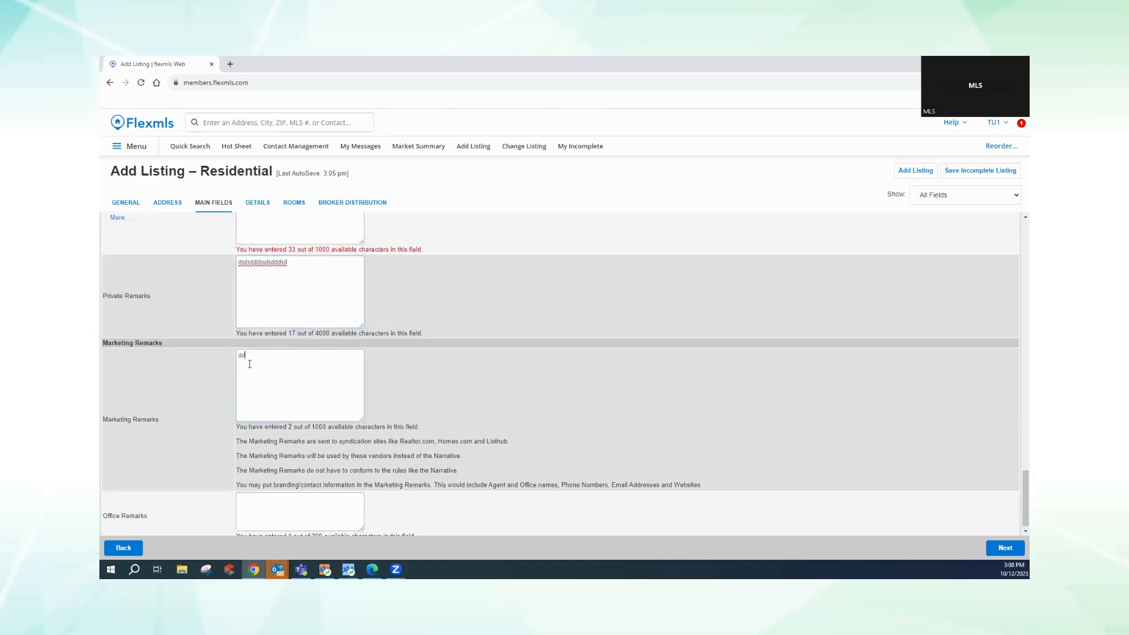
text(sdddddaddsdsdasdsdadsdasdssdsaadad)
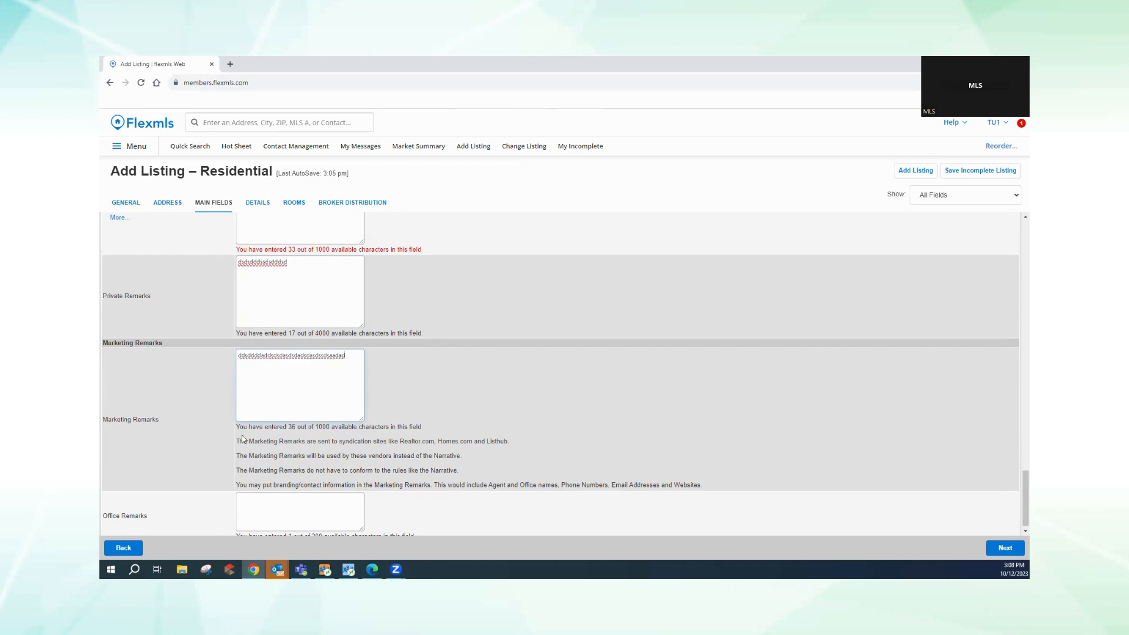
click(250, 506)
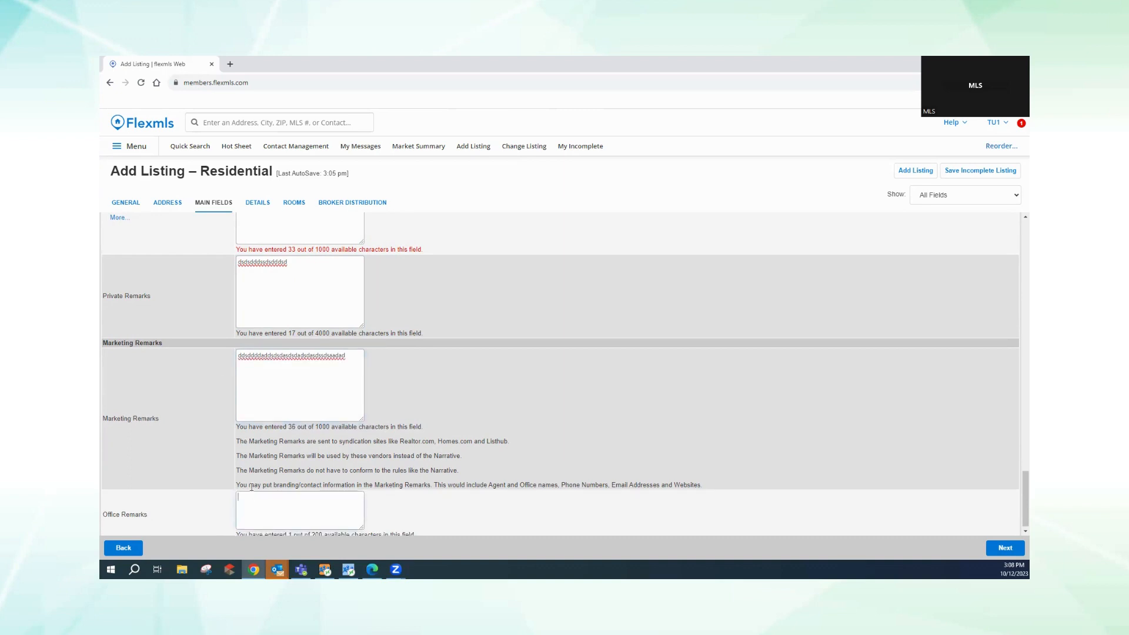
text(dfddfdddfdfdfdf)
- On the Details tab, check Convection Oven, Disposal, Dishwasher, Double Oven, Electric Cooktop and Electric Range
click(1004, 550)
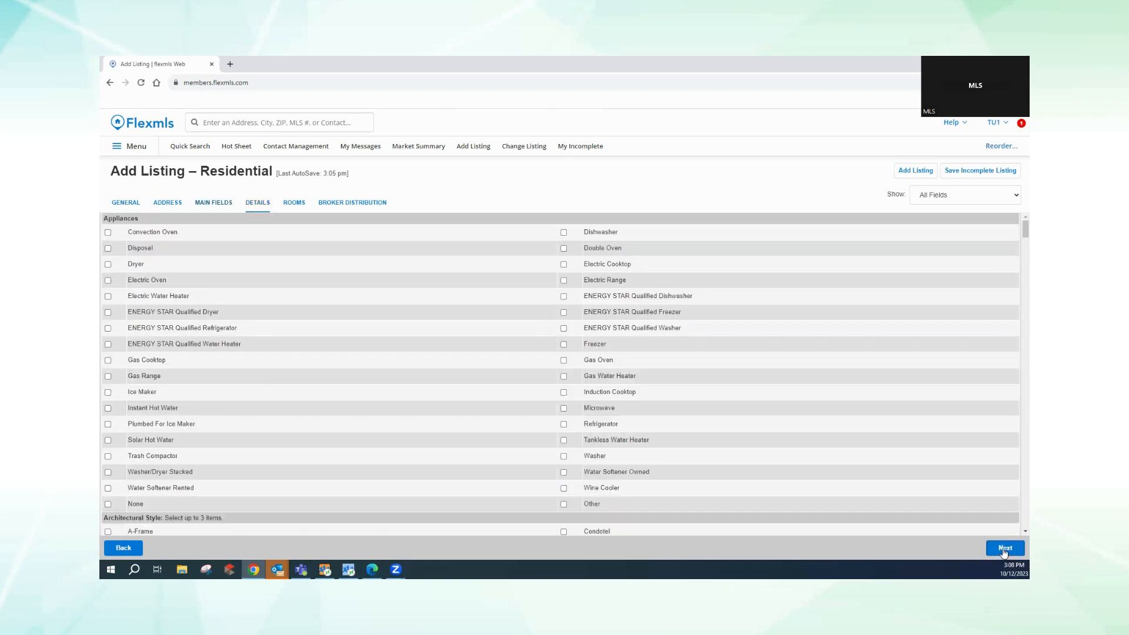
click(107, 248)
click(107, 233)
click(563, 232)
click(564, 248)
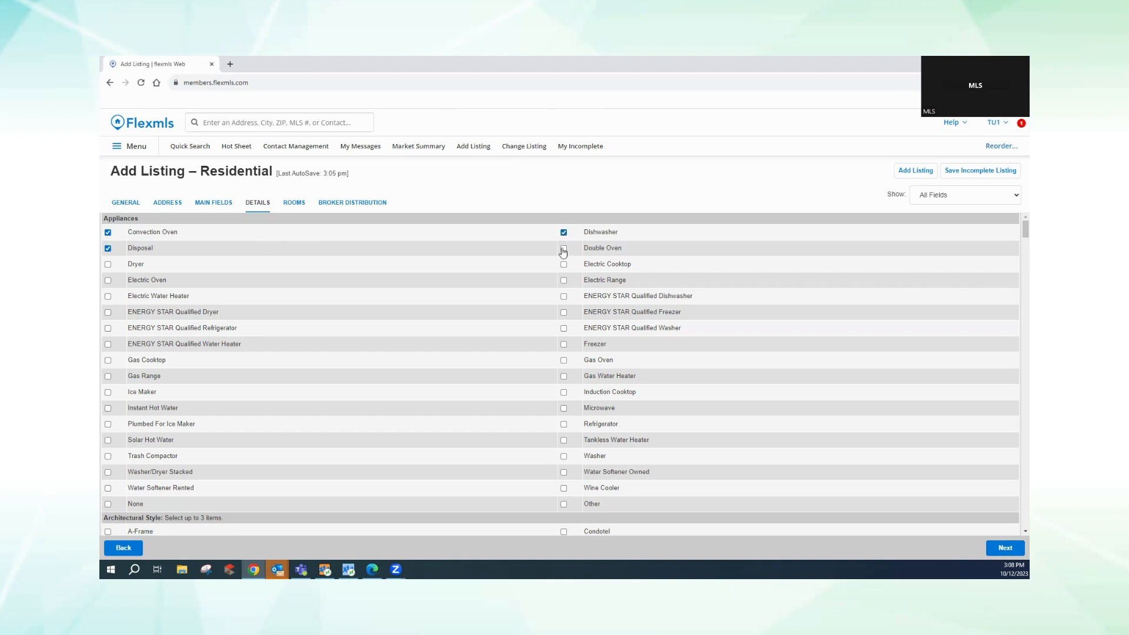
click(564, 264)
click(564, 281)
scroll(342, 452, down, 5)
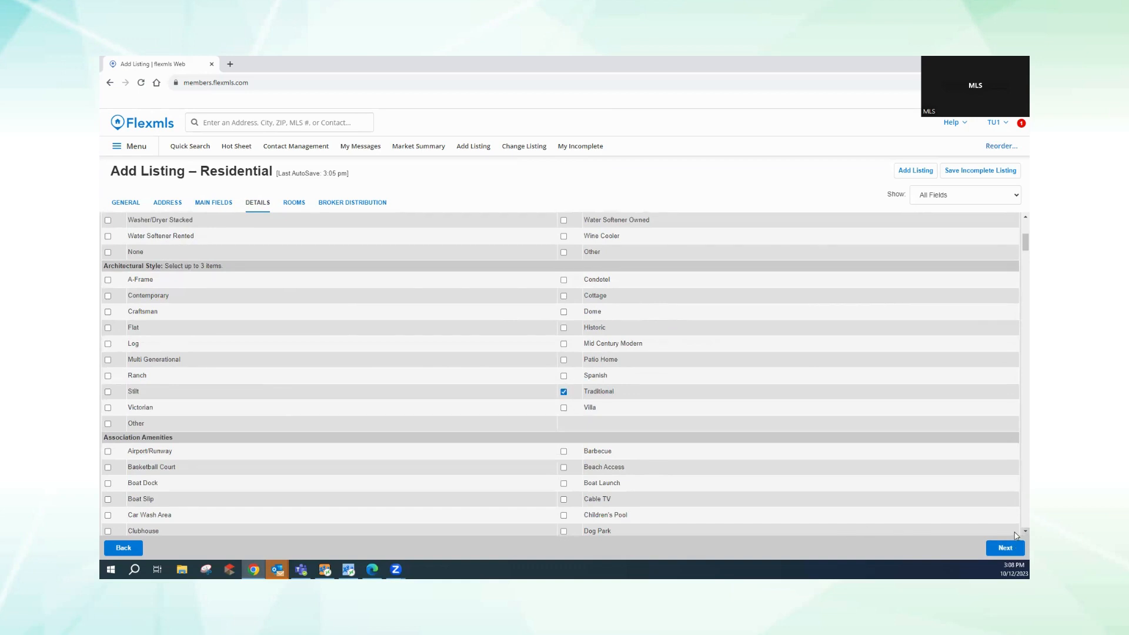
- Check Dog Park and Children's Pool under Association Amenities
scroll(1016, 535, down, 4)
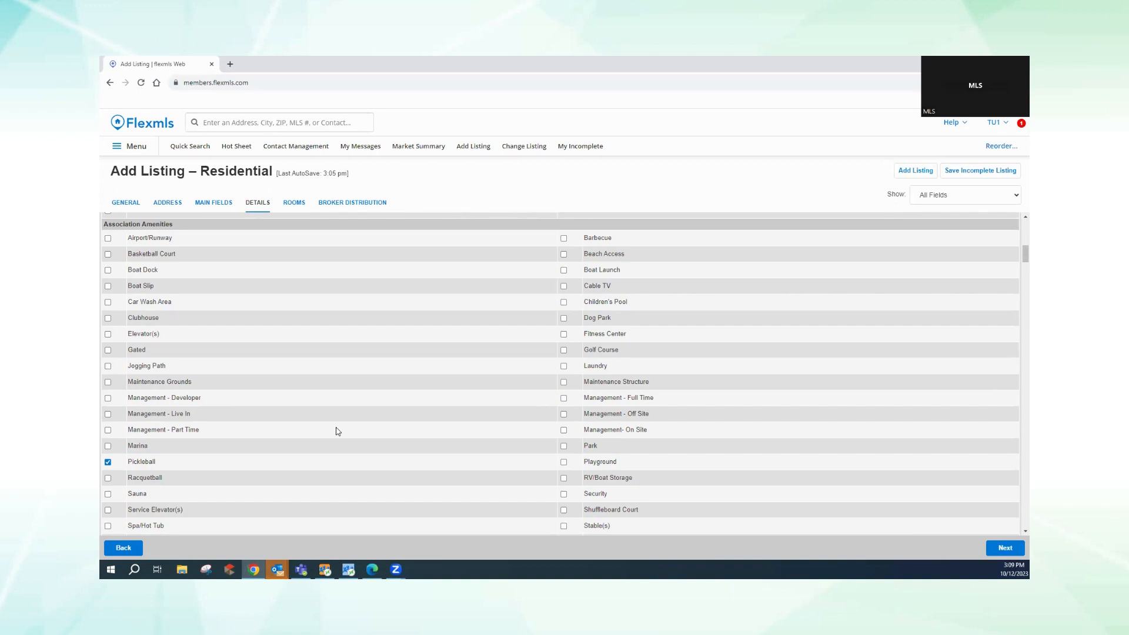
click(564, 319)
click(564, 302)
scroll(1017, 530, down, 8)
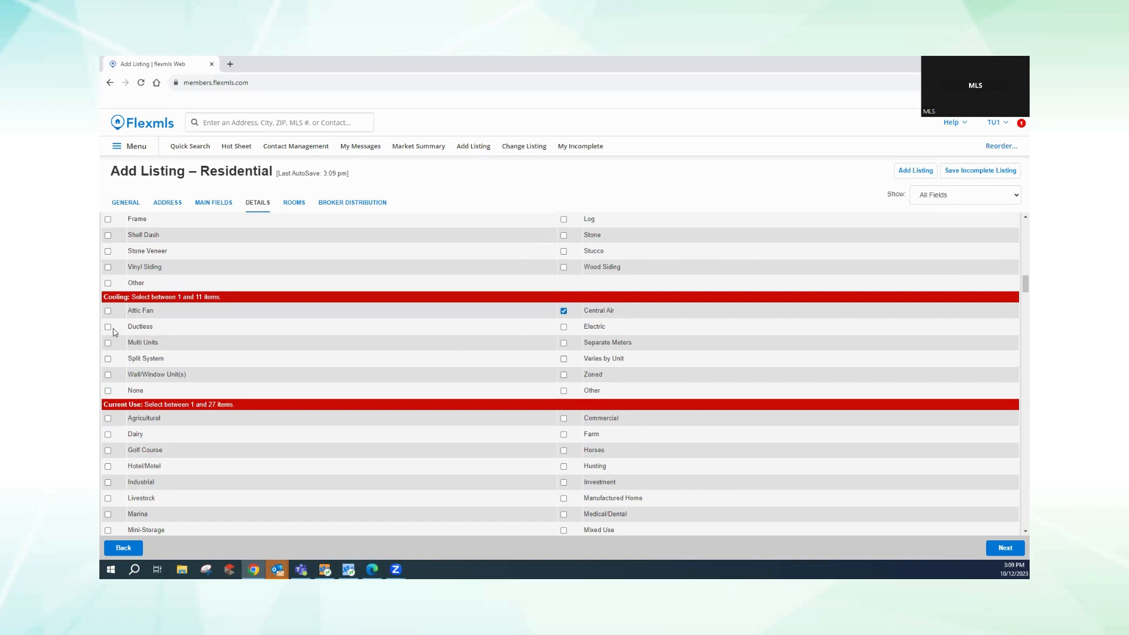
- Check Residential and Single Family under Current Use, and Balcony under Exterior Features
scroll(293, 418, up, 1)
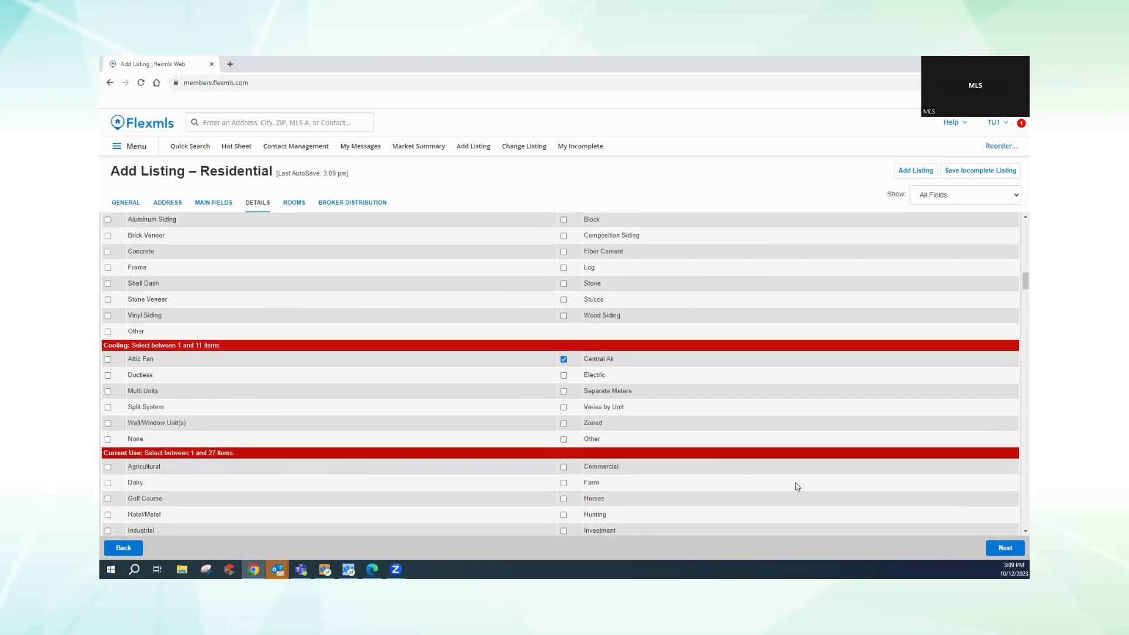
scroll(1015, 532, down, 5)
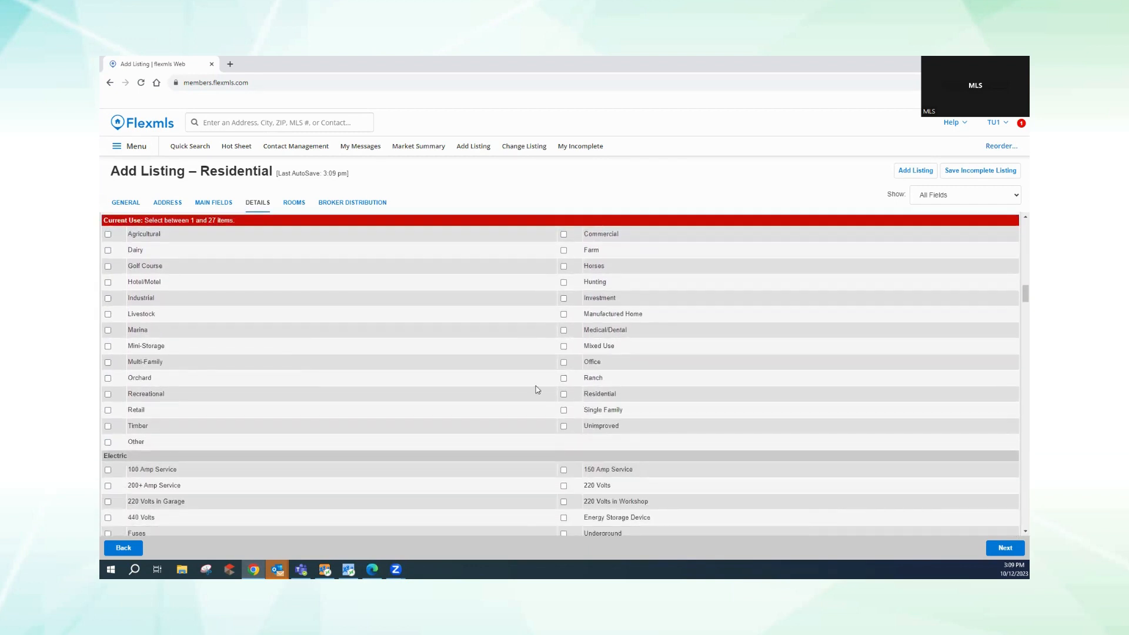
click(564, 395)
click(564, 410)
scroll(1017, 531, down, 4)
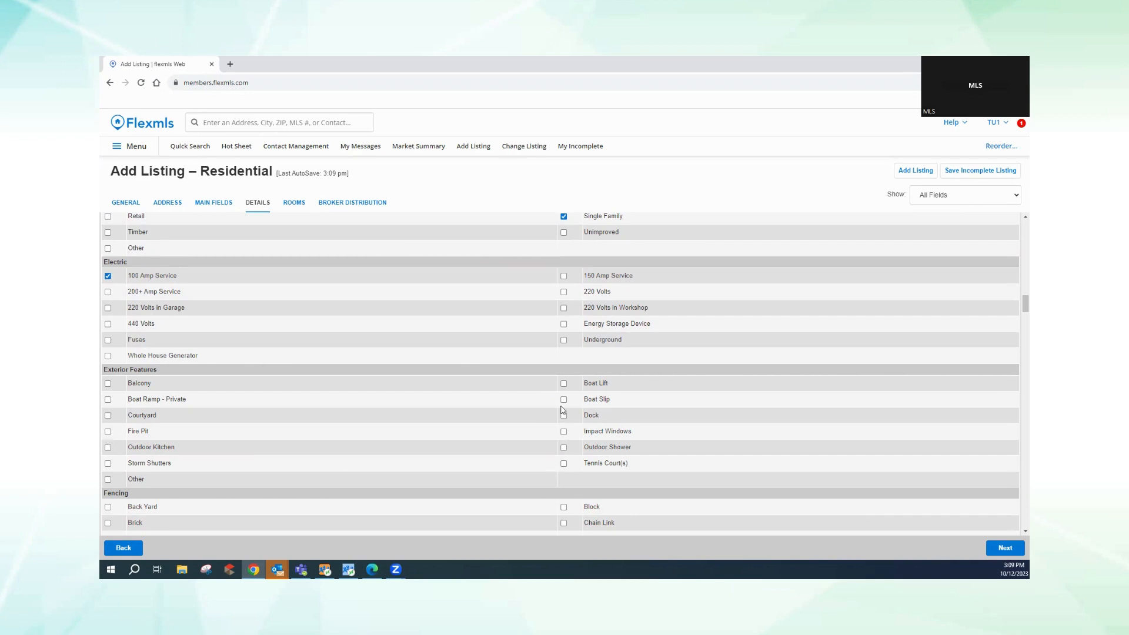
click(108, 385)
scroll(1017, 533, down, 4)
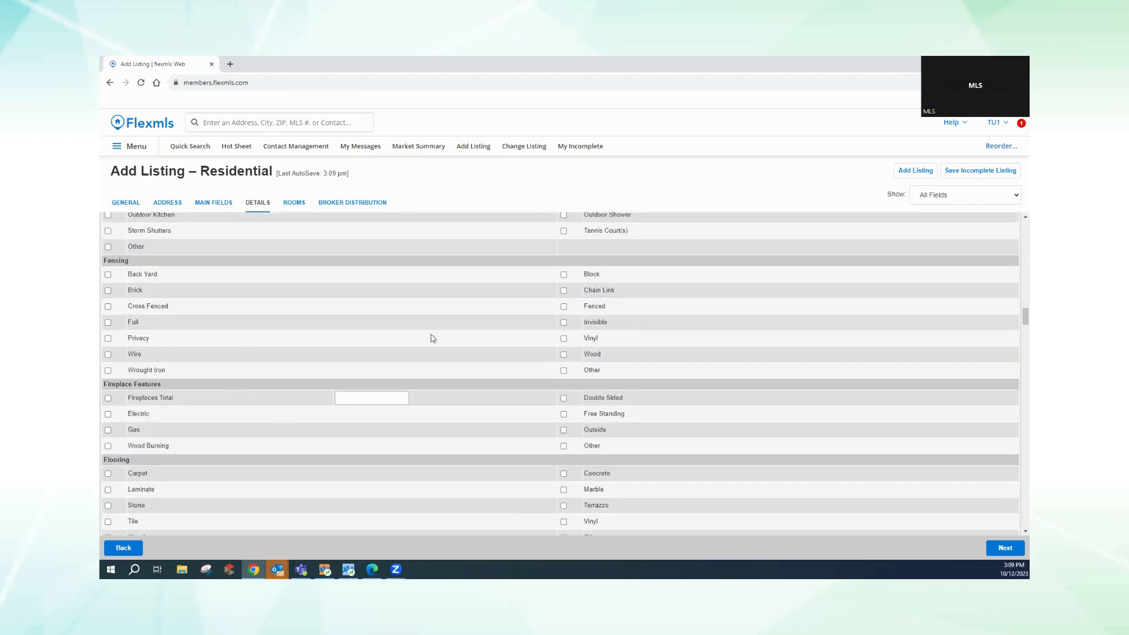
- Check Vinyl fencing, the Fireplaces Total box and Laminate flooring
click(563, 338)
click(337, 400)
click(109, 399)
click(108, 398)
scroll(1016, 537, down, 2)
scroll(1016, 535, down, 4)
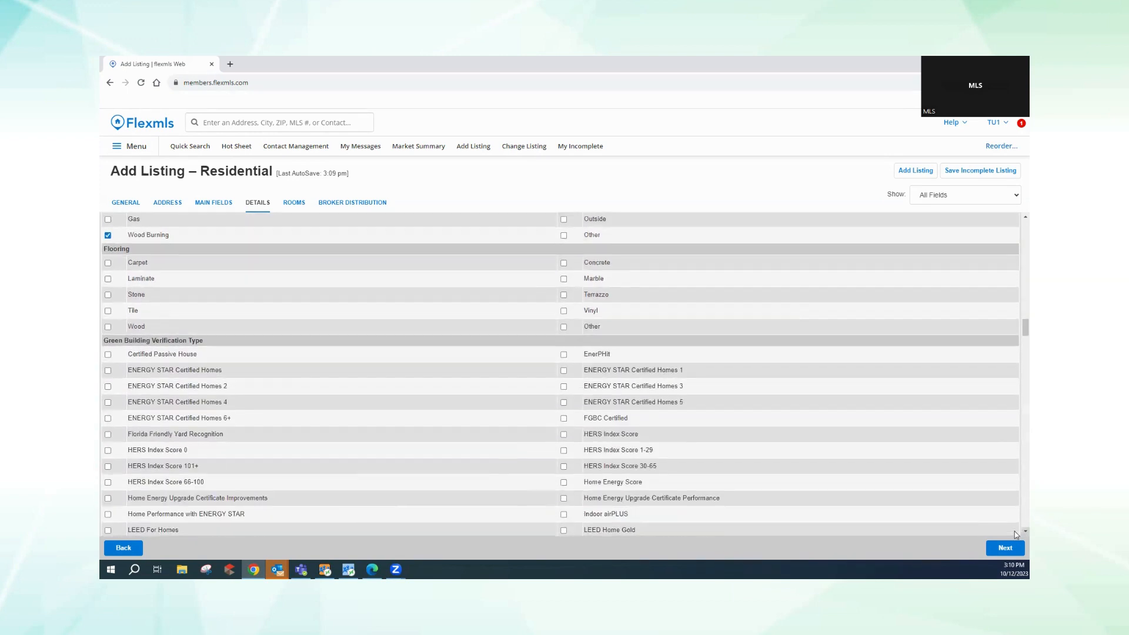
click(107, 276)
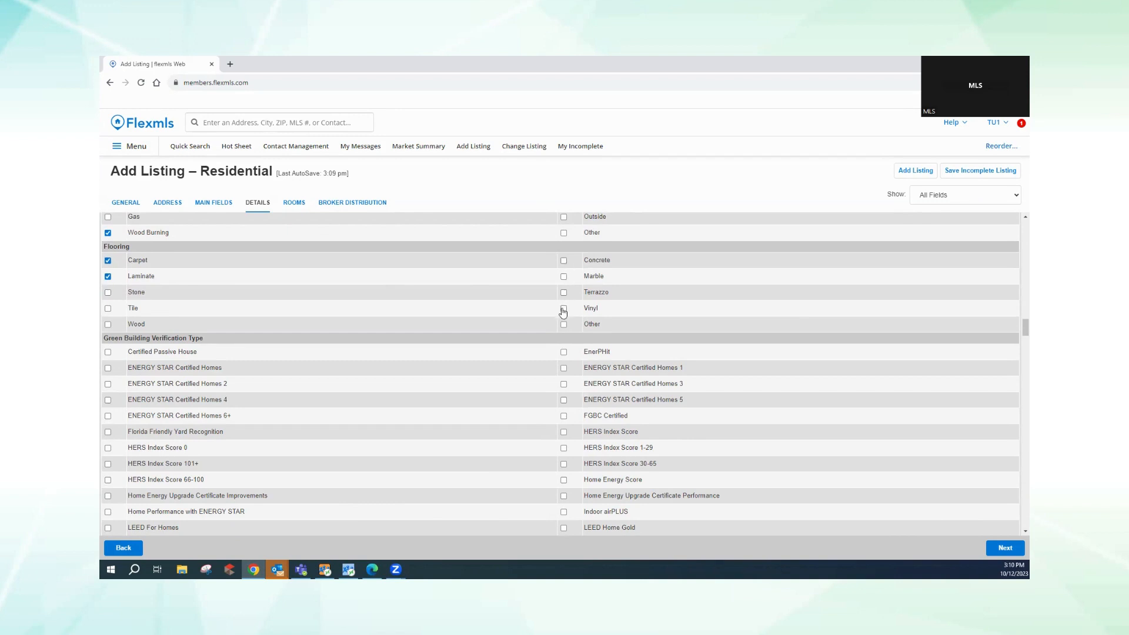
- Add Tile flooring and check ENERGY STAR Certified Homes and Indoor airPLUS under Green Building
click(108, 308)
scroll(355, 390, down, 1)
scroll(355, 391, down, 1)
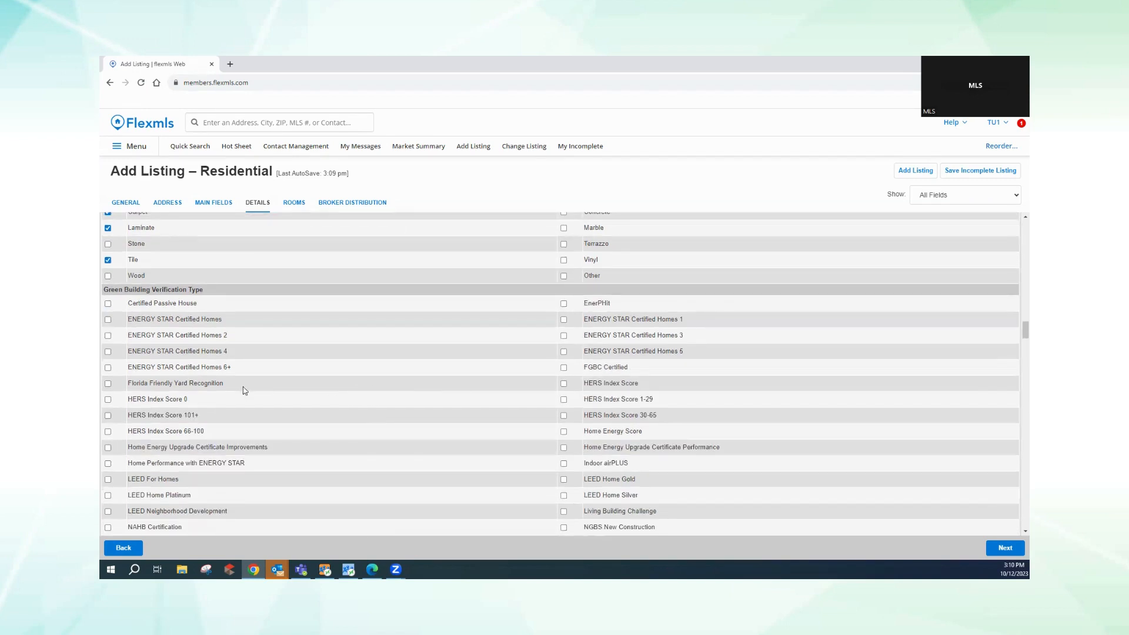
click(107, 320)
click(564, 465)
- Mark Doors and Appliances as energy-efficient features
scroll(1017, 532, down, 2)
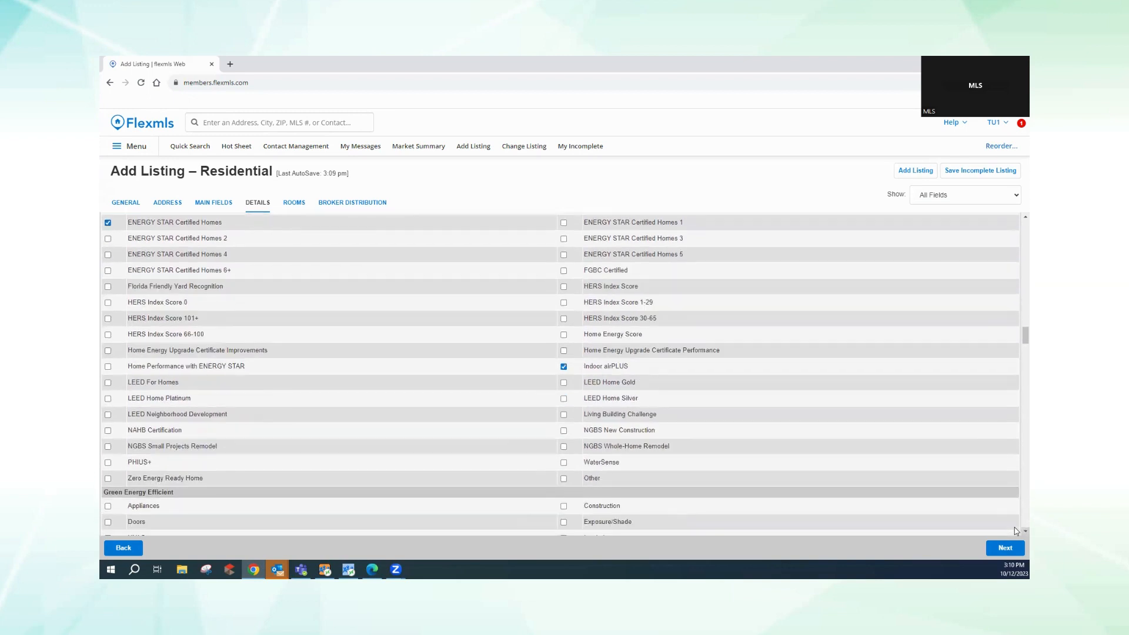
scroll(1017, 531, down, 4)
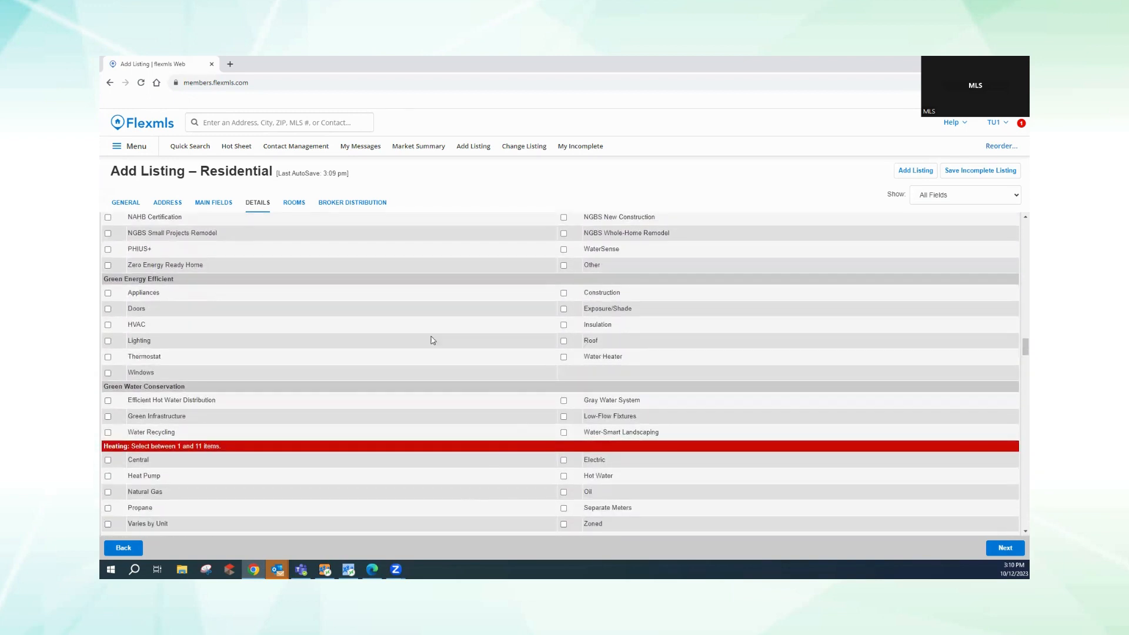
click(108, 309)
click(107, 292)
- Check Low-Flow Fixtures for water conservation, plus Breakfast Bar and Butler Pantry interior features
scroll(206, 414, down, 2)
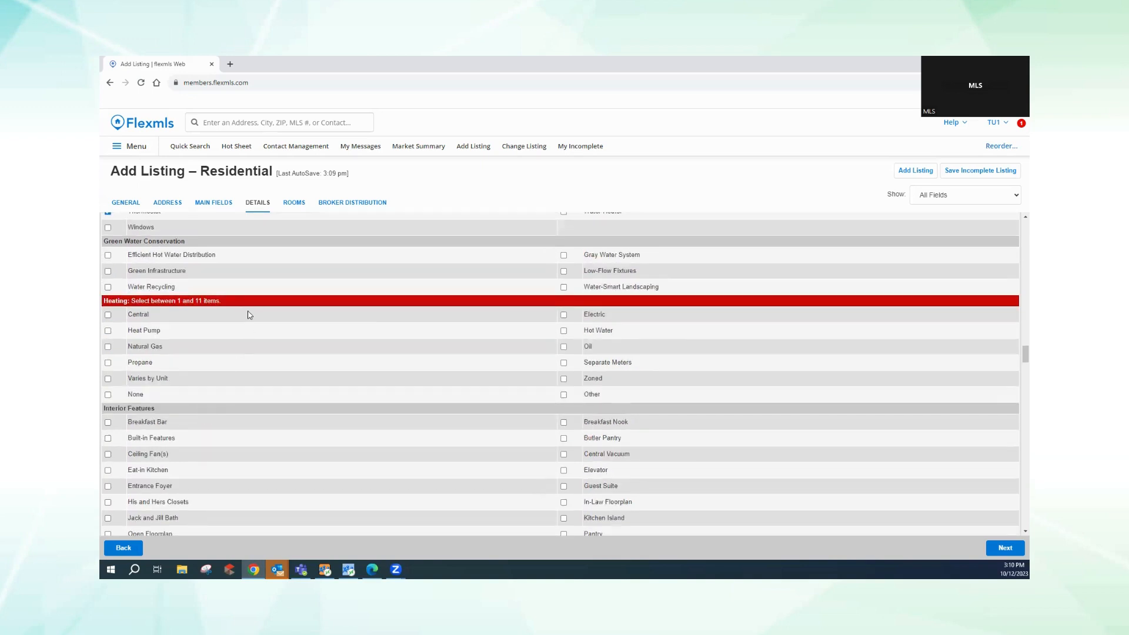
click(564, 271)
scroll(1016, 529, down, 1)
scroll(1016, 531, down, 2)
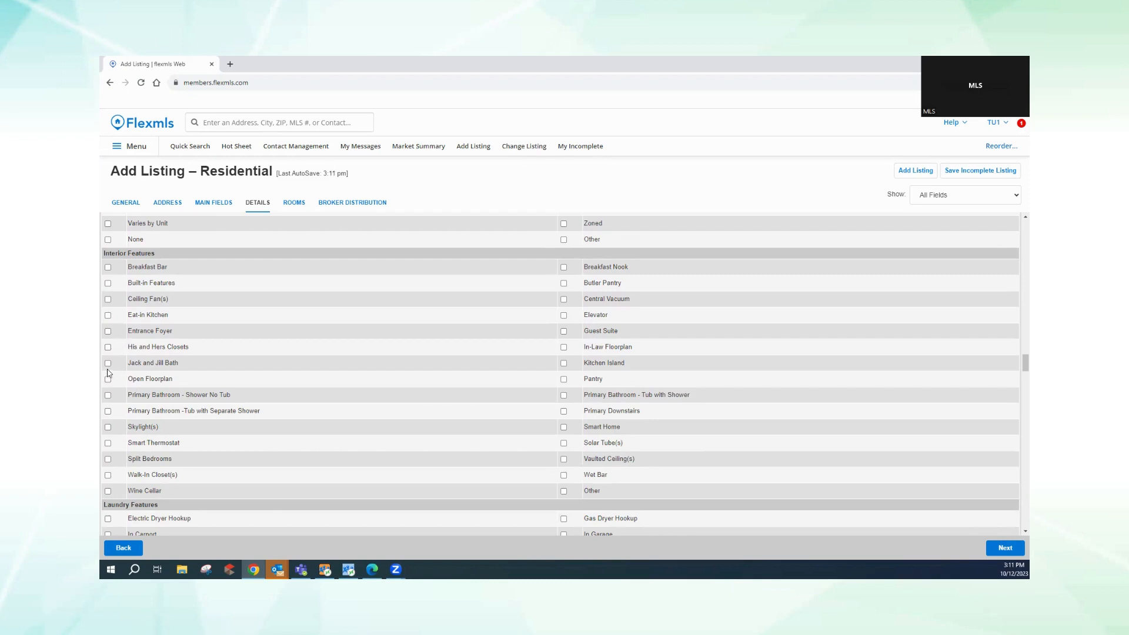
click(109, 267)
click(563, 284)
scroll(1017, 533, down, 1)
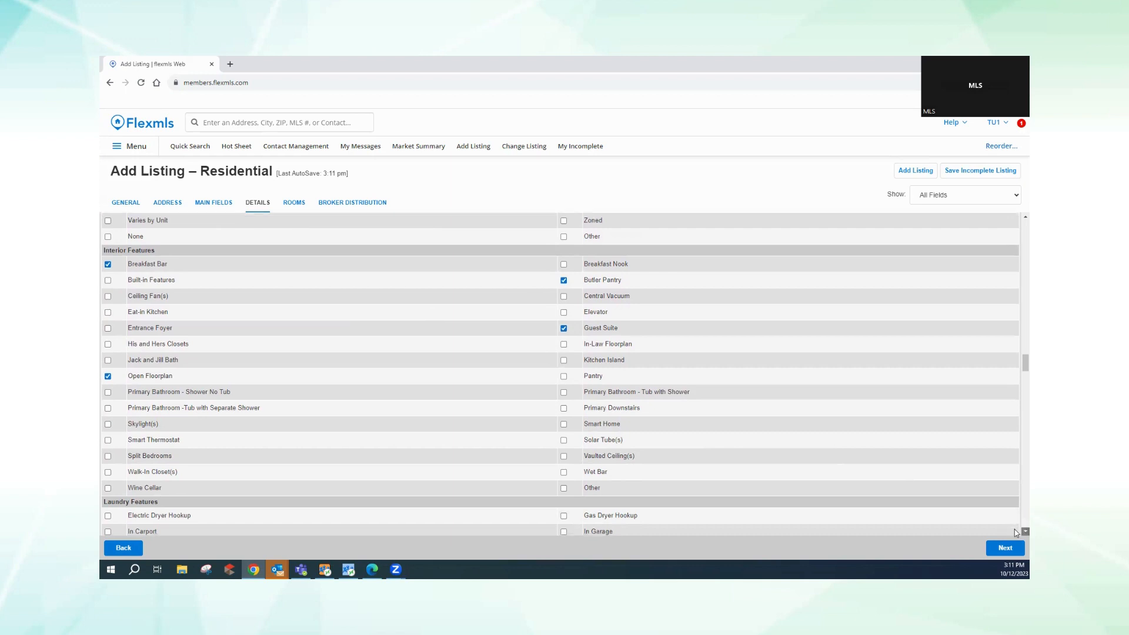
scroll(1017, 532, down, 5)
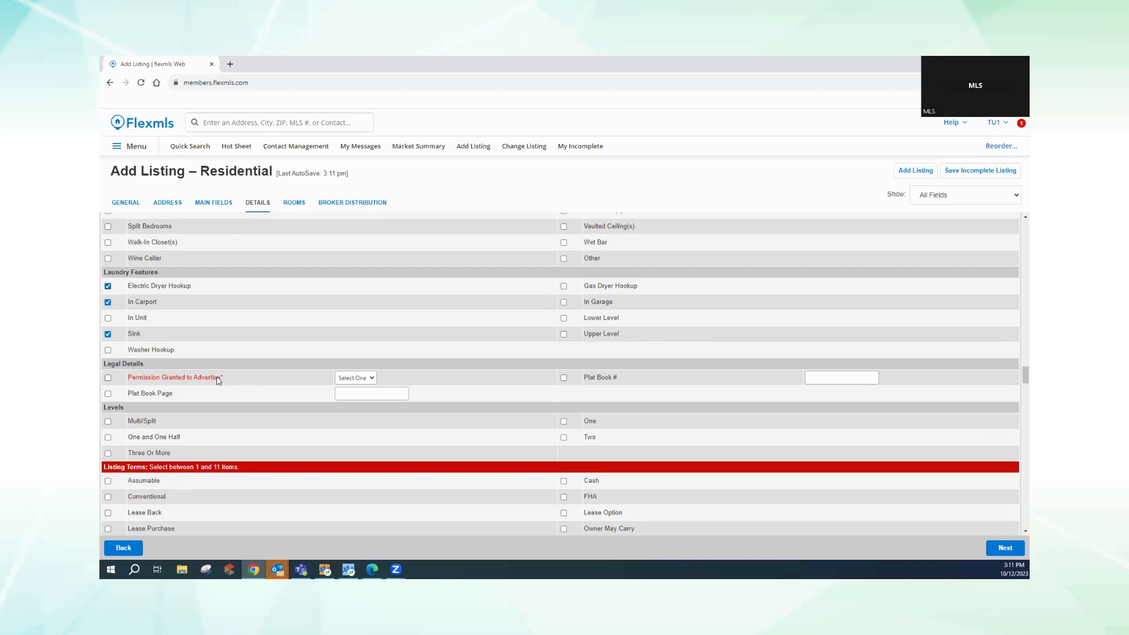
- Set Permission Granted to Advertise to No
click(362, 379)
click(346, 399)
scroll(364, 406, down, 3)
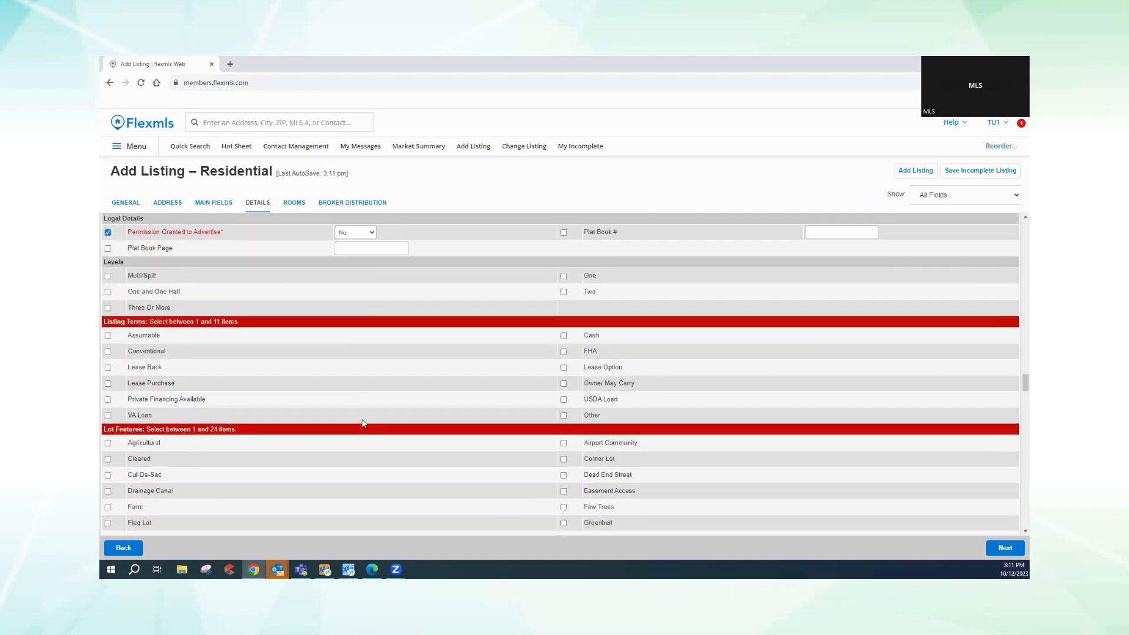
scroll(365, 417, up, 1)
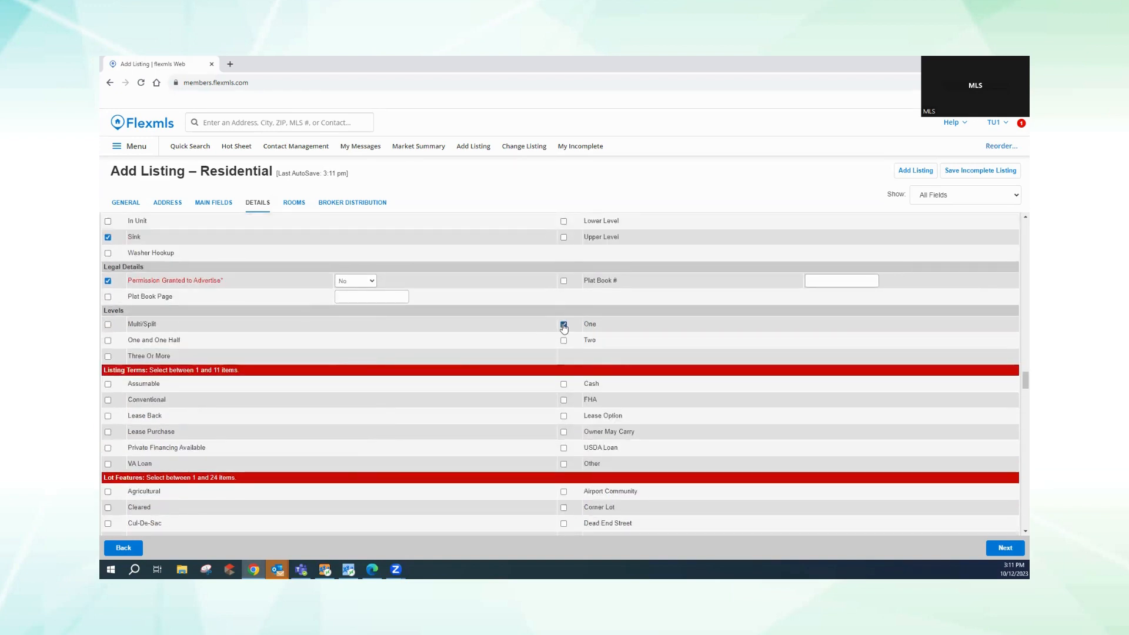
- Add Conventional, Cash and FHA to the listing terms
click(109, 400)
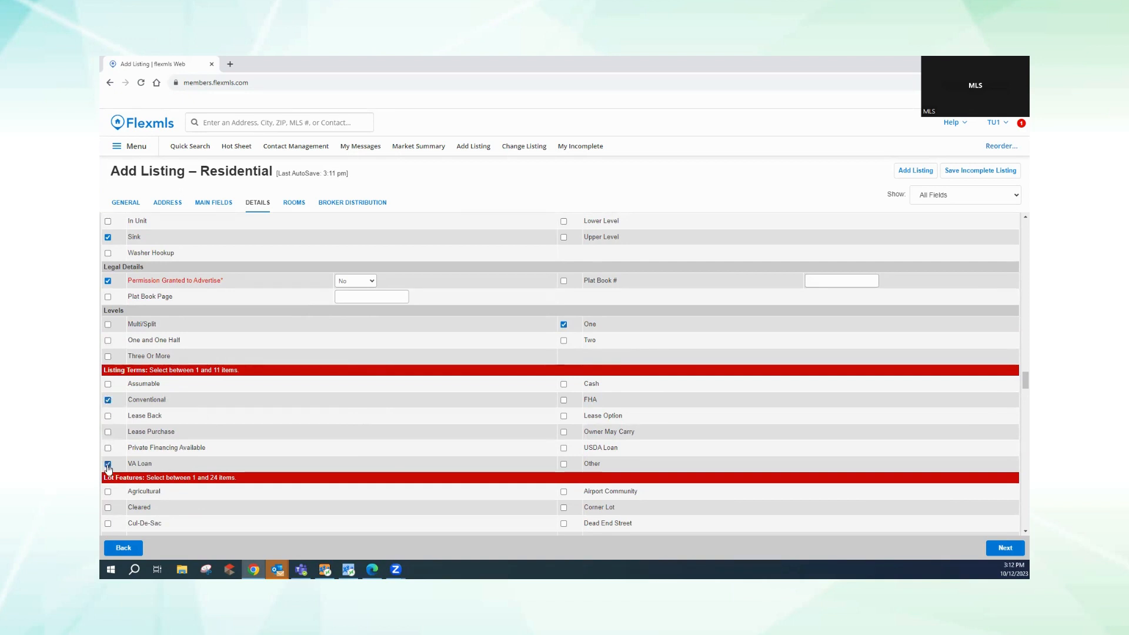
click(563, 386)
click(563, 401)
scroll(1015, 537, down, 4)
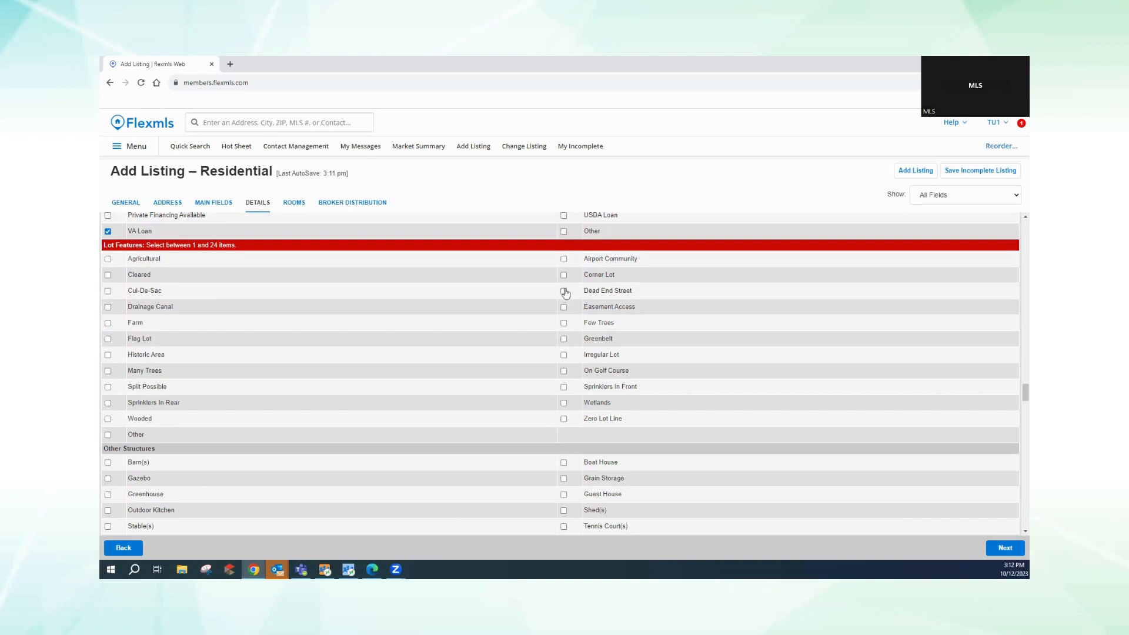
- Add Many Trees to the lot features
click(107, 371)
scroll(1014, 531, down, 3)
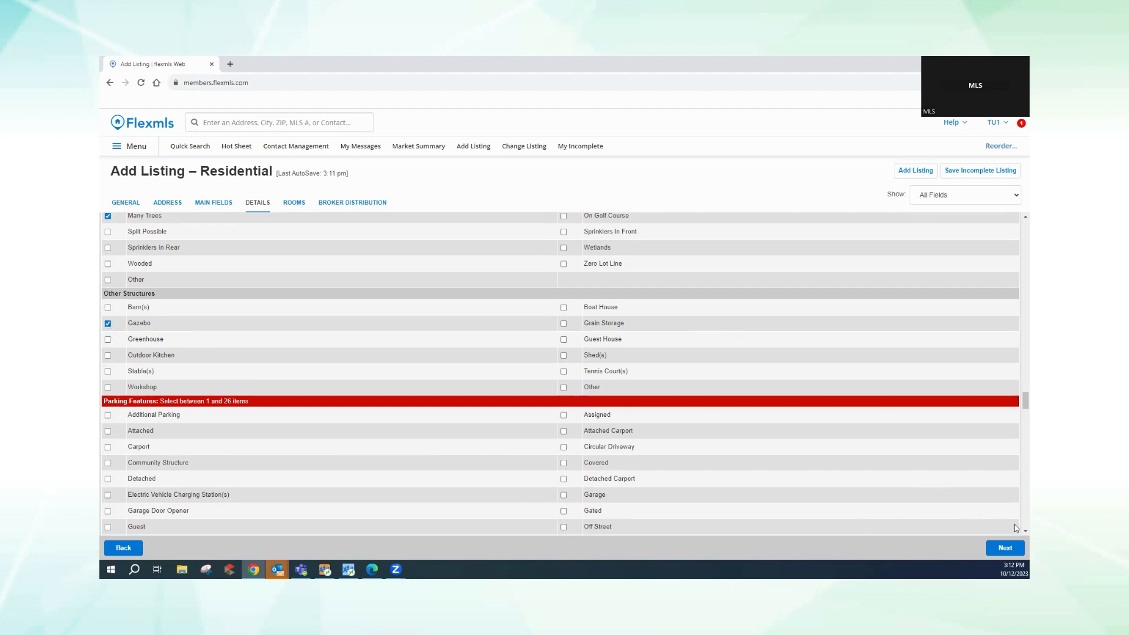
scroll(1016, 530, down, 10)
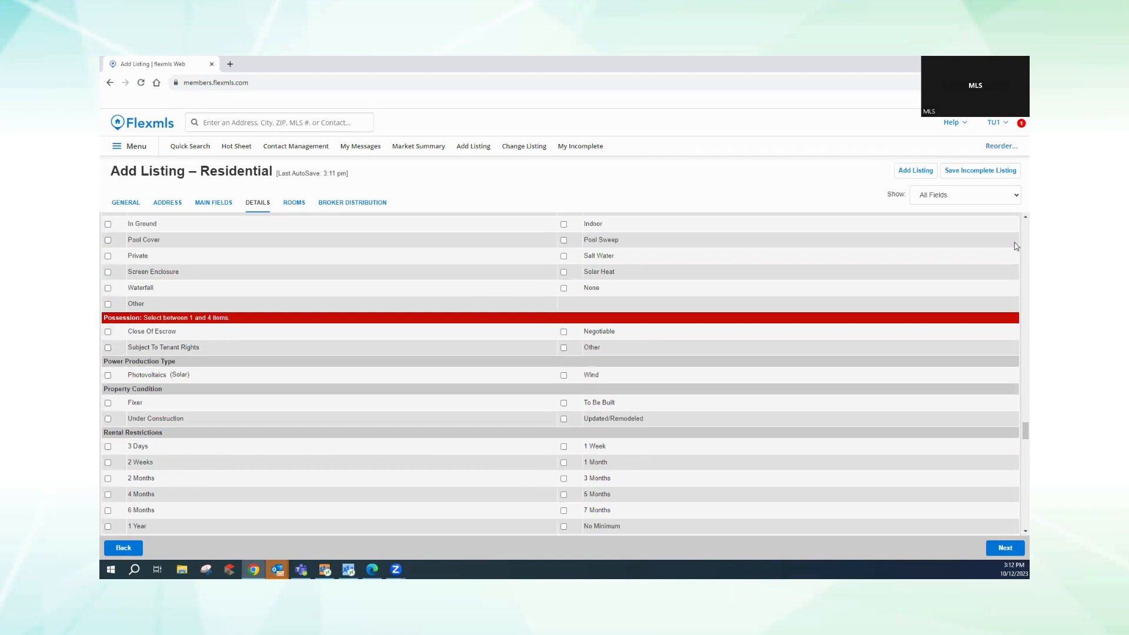
scroll(1014, 219, up, 3)
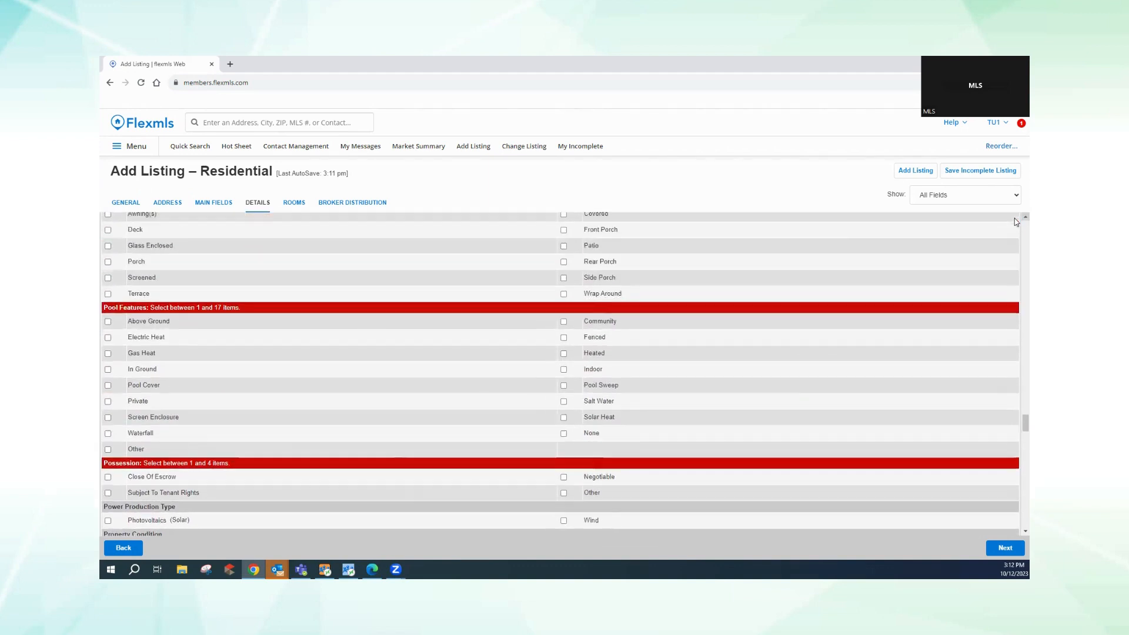
scroll(1016, 222, up, 4)
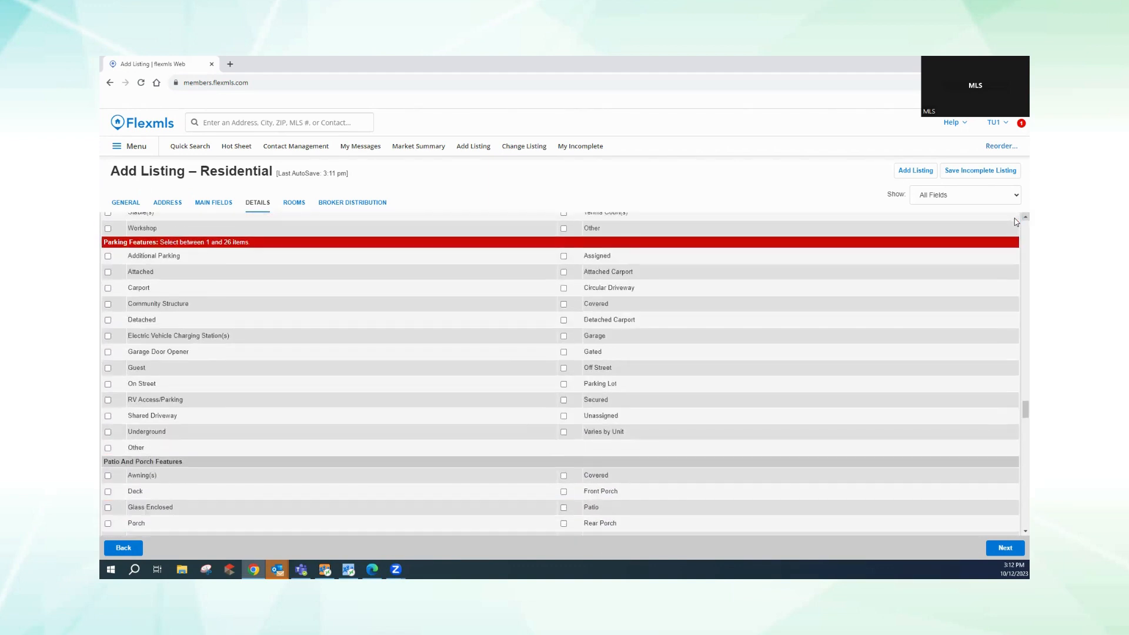
scroll(1017, 221, up, 3)
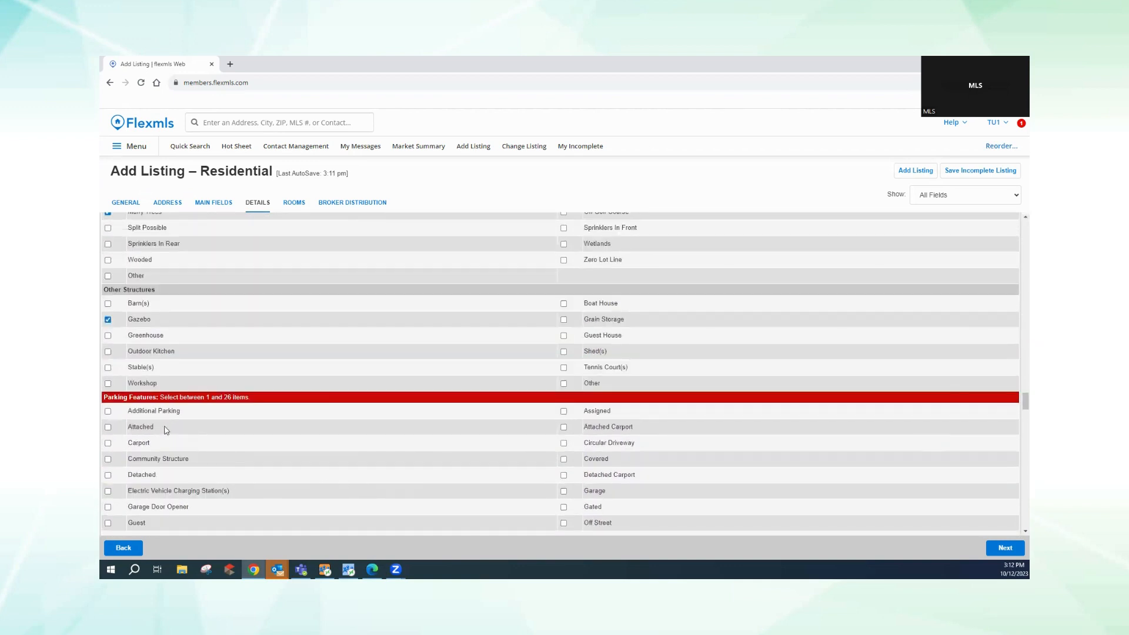
- Check Attached, Garage Door Opener, On Street and RV Access/Parking as parking features
click(109, 429)
click(108, 508)
scroll(1015, 532, down, 3)
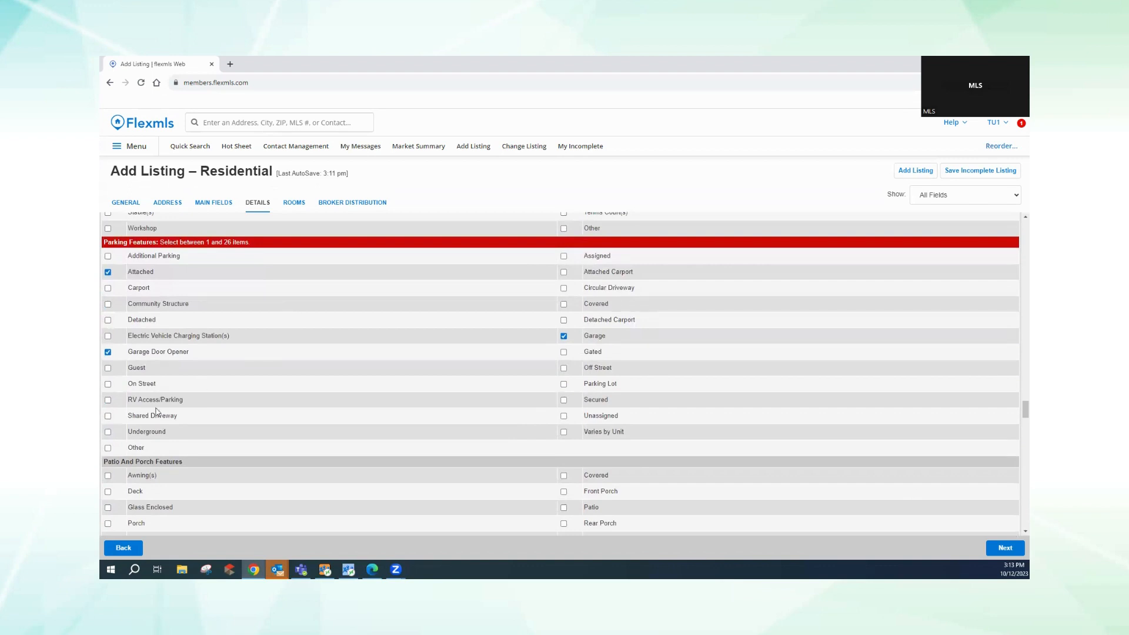
click(107, 399)
click(107, 384)
click(1026, 532)
scroll(1016, 536, down, 3)
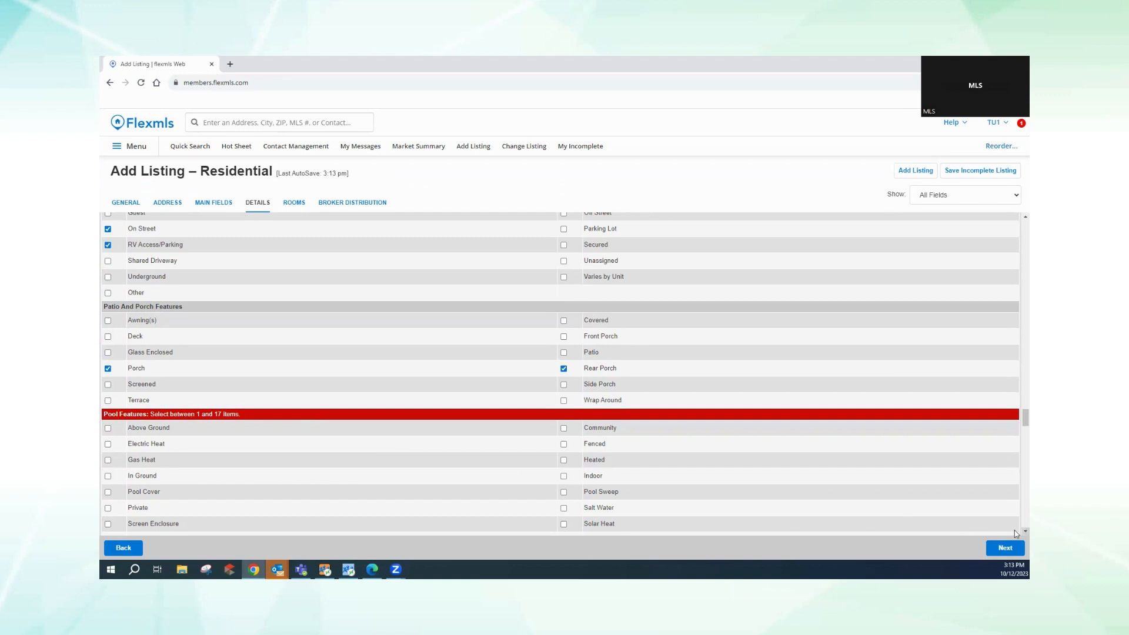
- Check the Screen Enclosure pool feature and Photovoltaics (Solar)
scroll(1017, 534, down, 3)
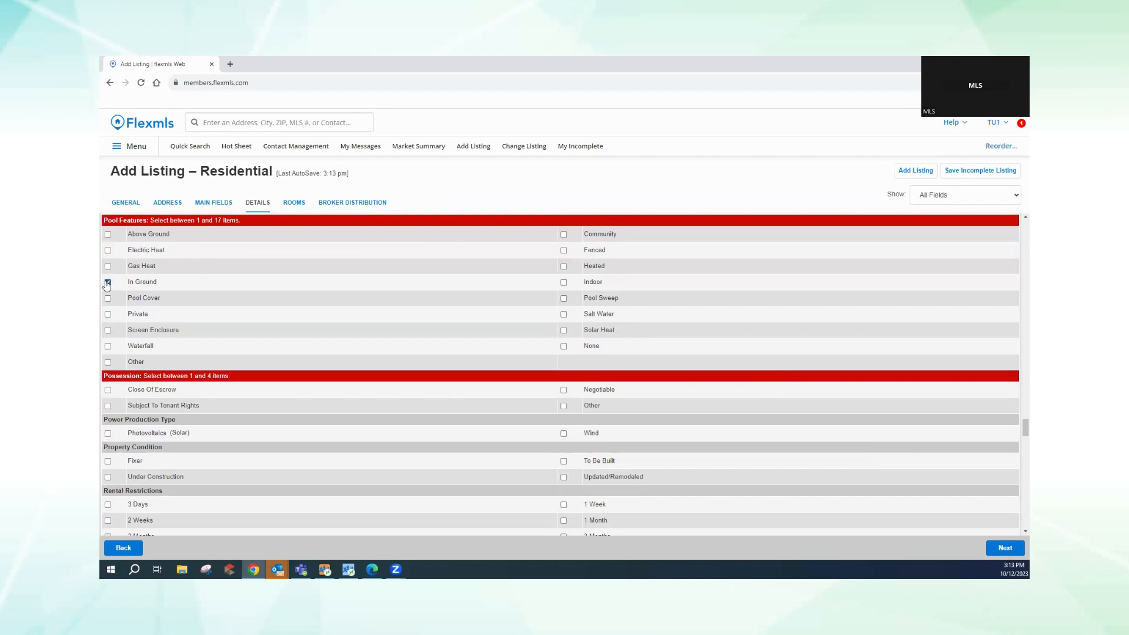
click(108, 331)
click(107, 433)
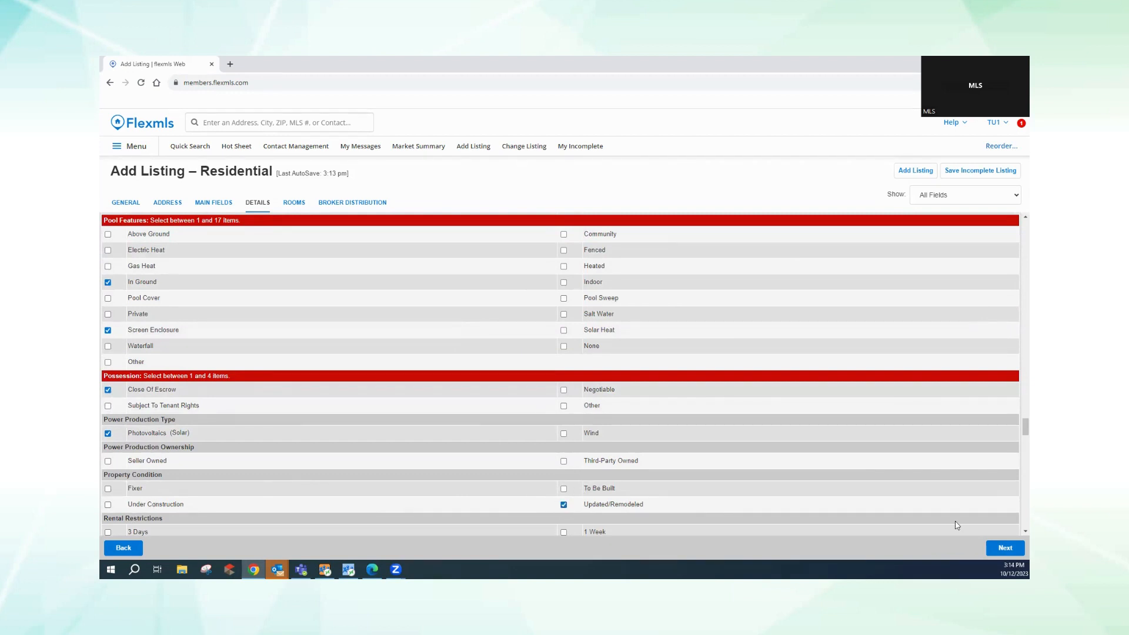
scroll(1014, 528, down, 4)
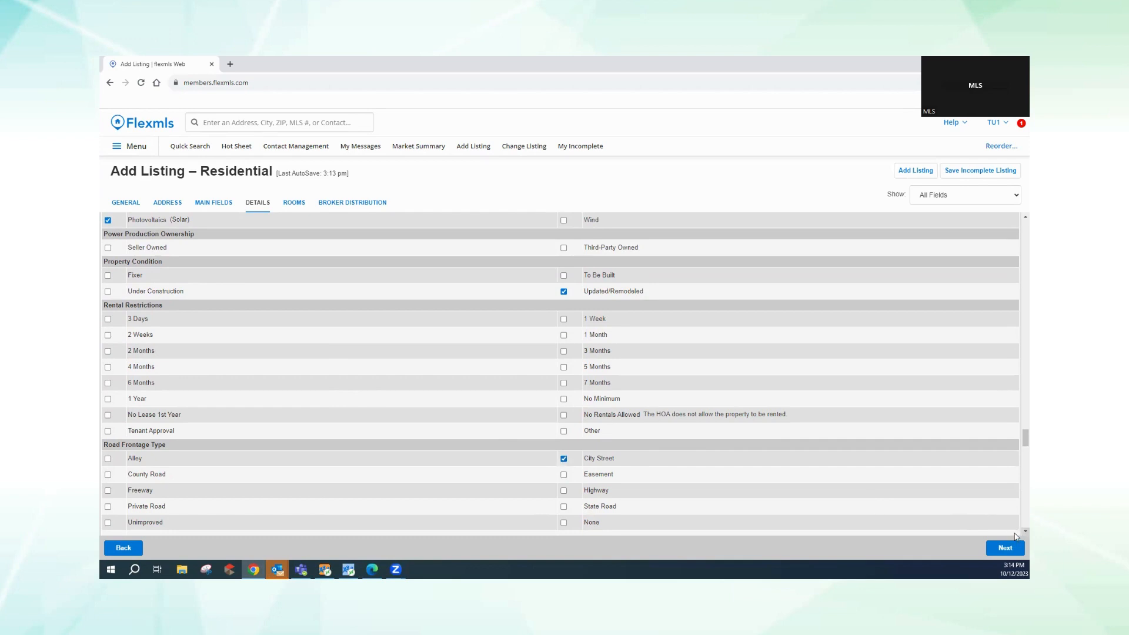
- Check Closed Circuit Camera(s) and Security Lights as security features
scroll(1016, 533, down, 5)
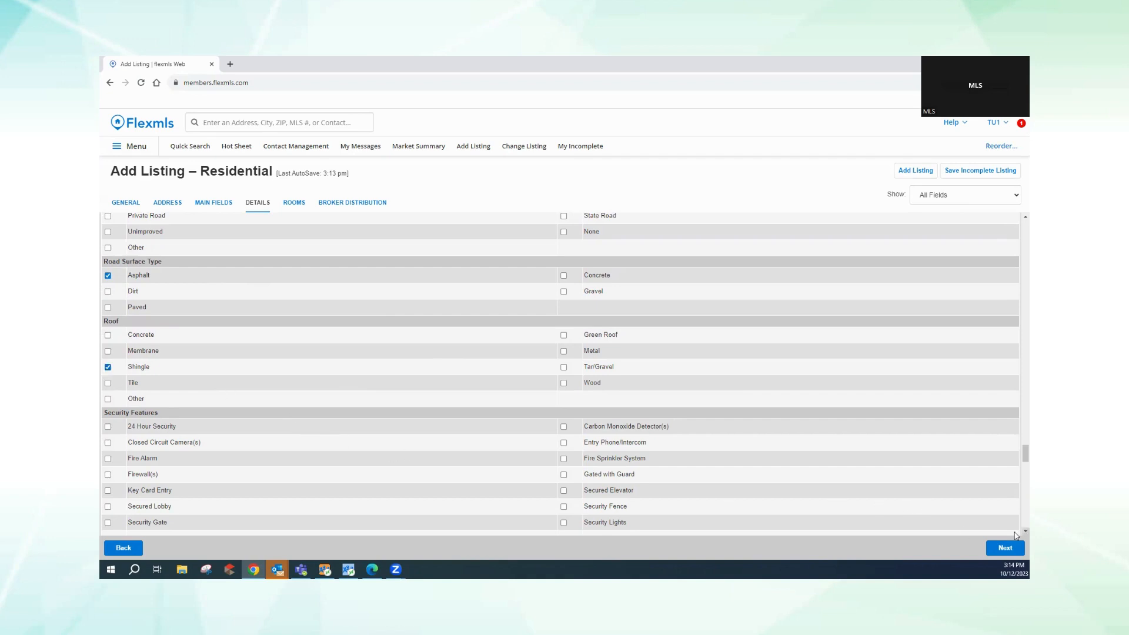
scroll(1016, 531, down, 3)
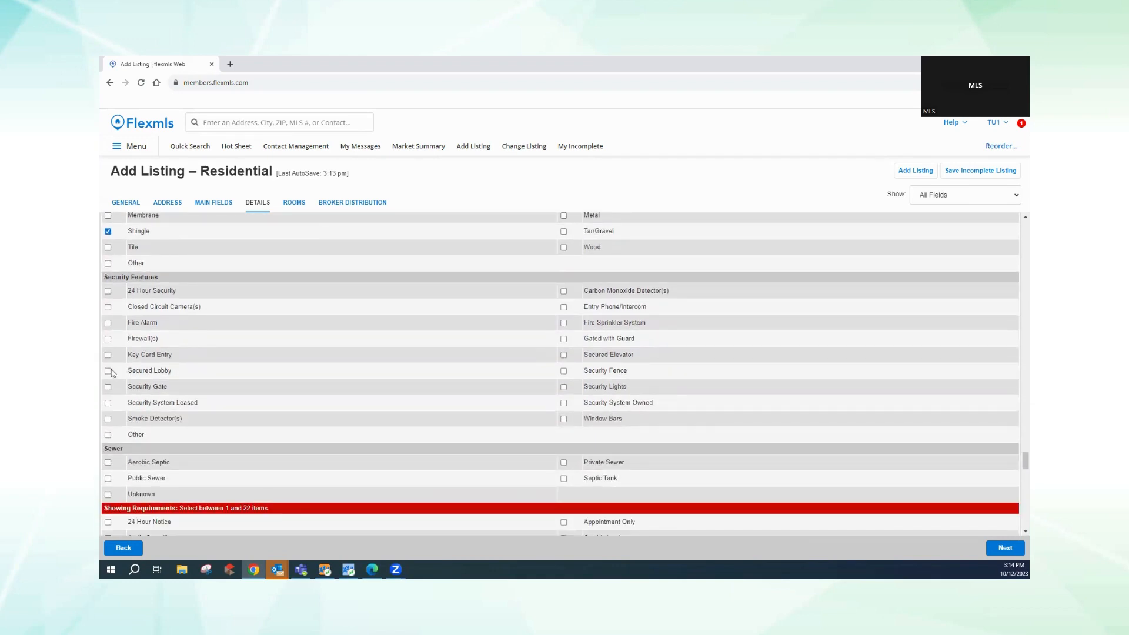
click(107, 308)
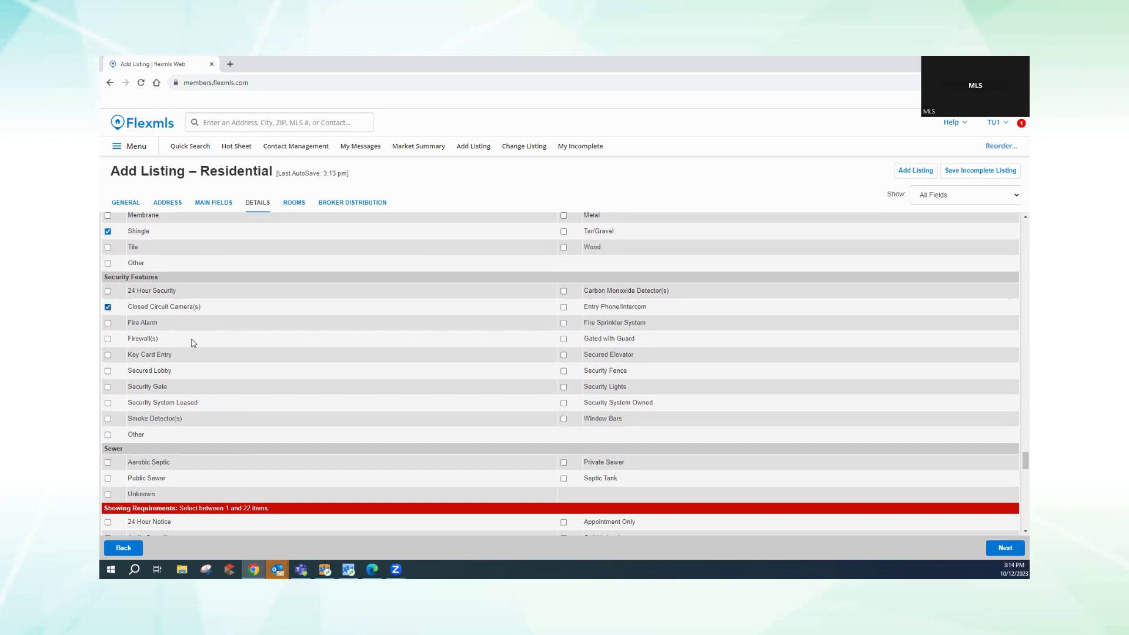
click(563, 387)
- Set the sewer type to Public Sewer
click(108, 479)
click(1024, 531)
click(1024, 531)
scroll(1015, 531, down, 2)
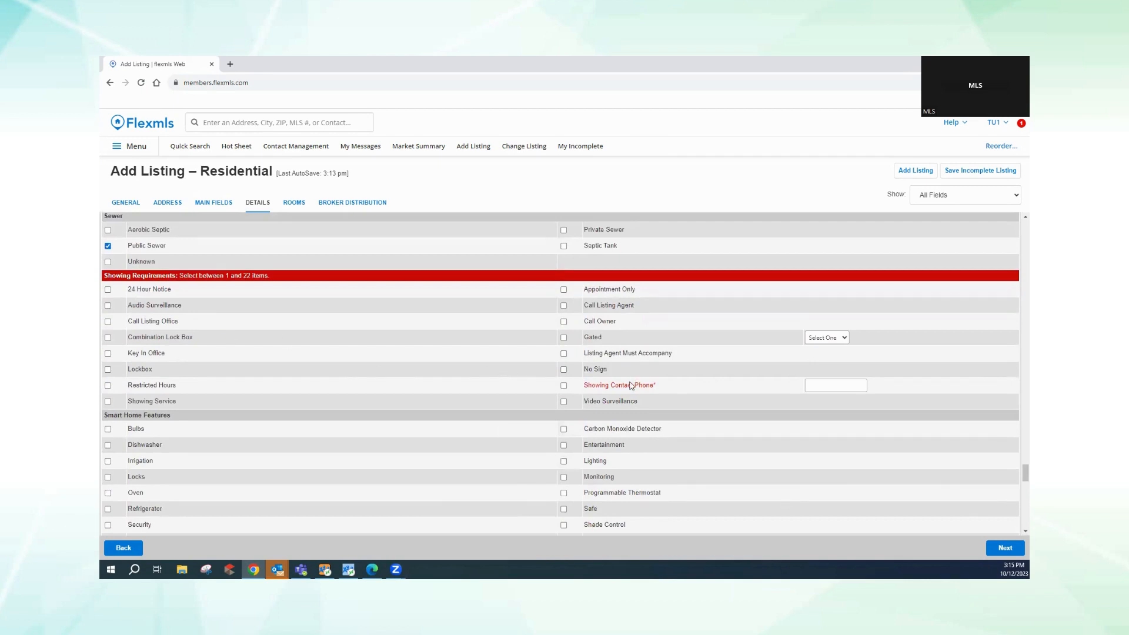
- Enter the showing contact phone, require Appointment Only, and check Bulbs and Shade Control smart features
click(814, 385)
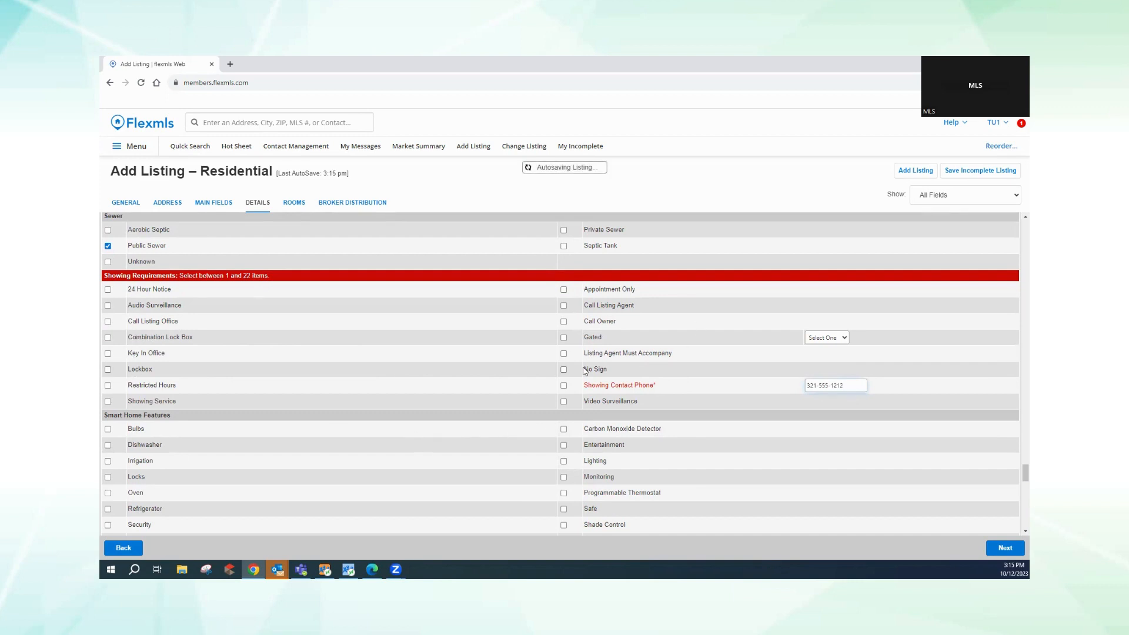
click(563, 290)
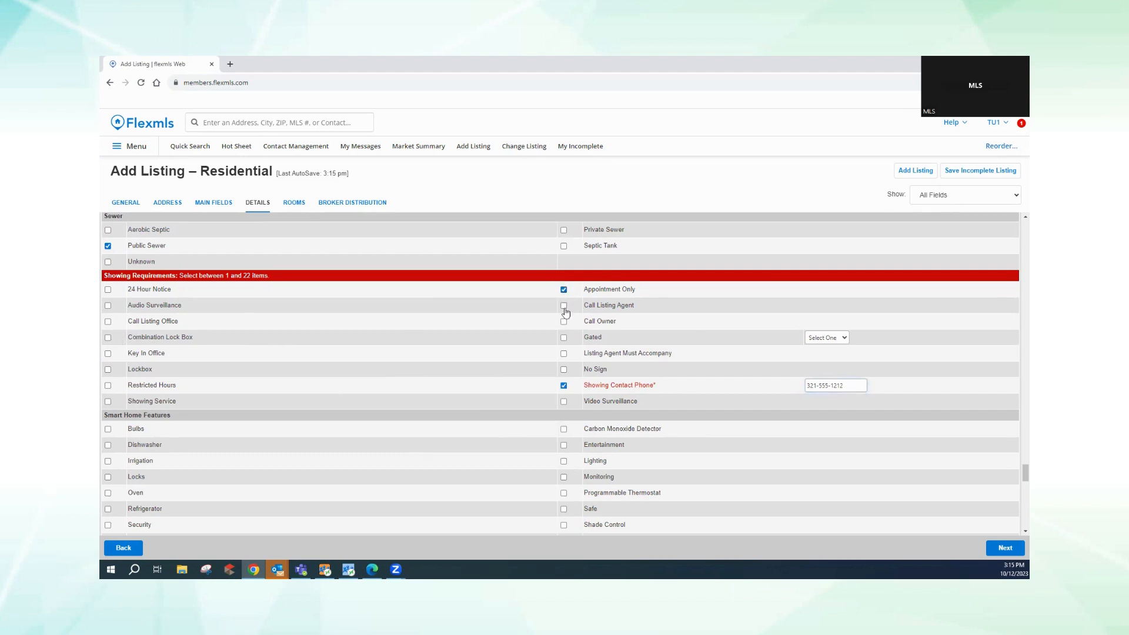
scroll(401, 465, down, 1)
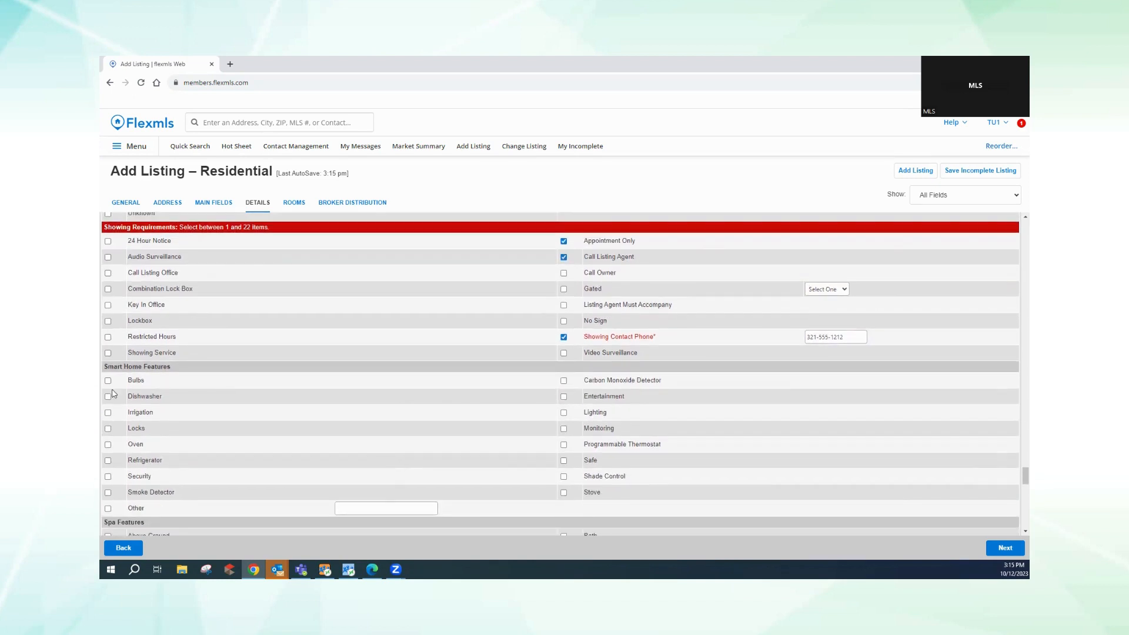
click(107, 382)
click(564, 477)
scroll(1015, 531, down, 2)
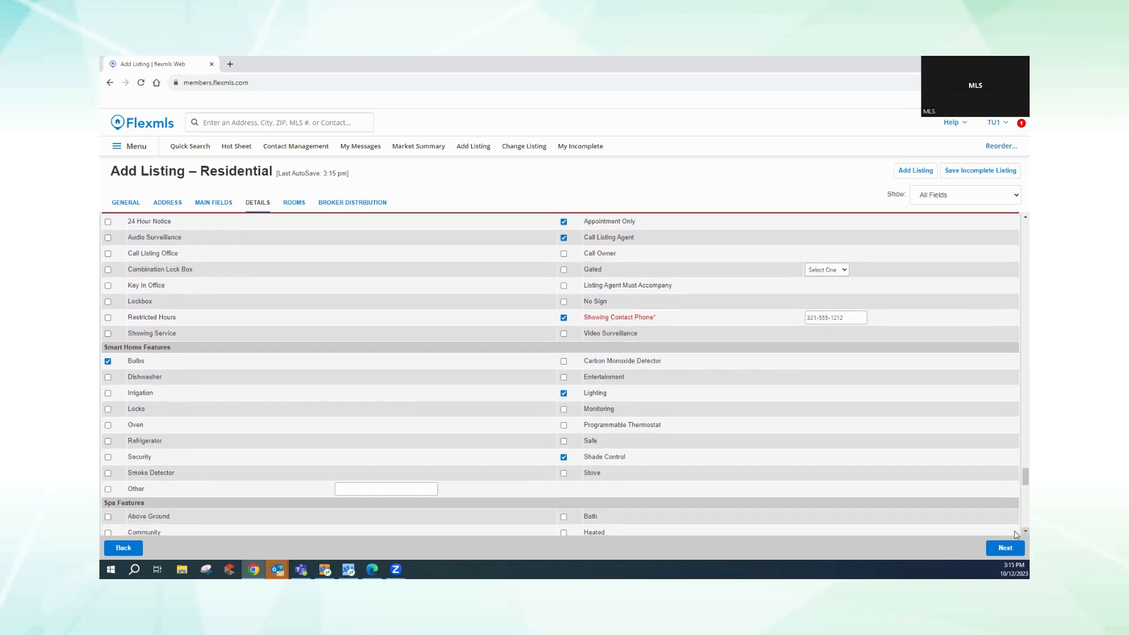
scroll(1015, 531, down, 3)
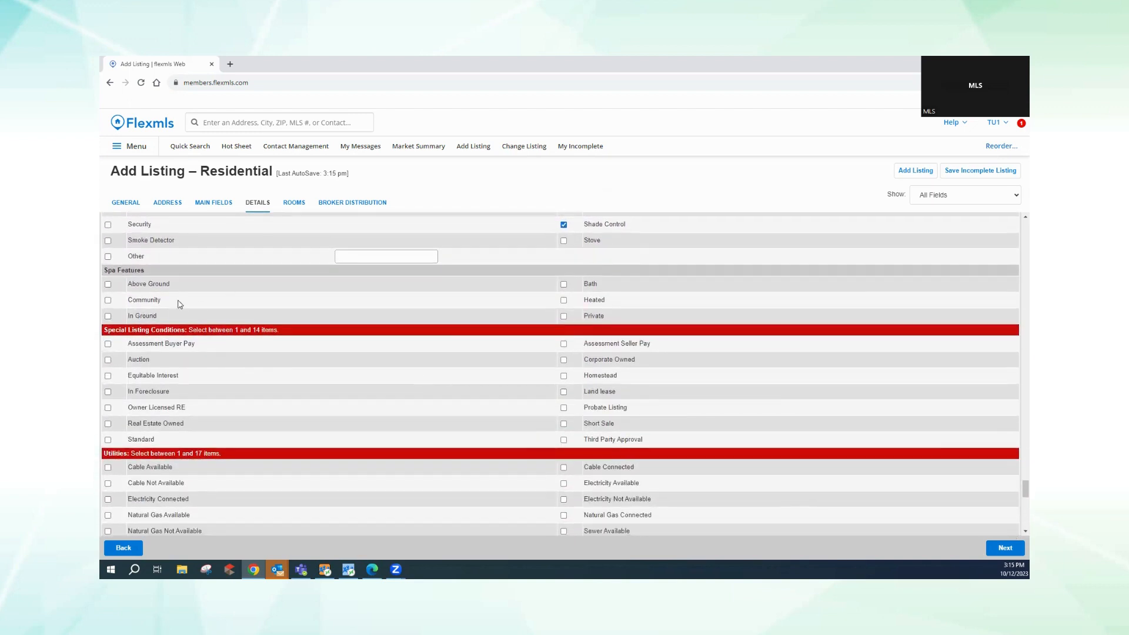
- Mark the spa Above Ground and Heated, and check Cable Connected and Water Connected utilities
click(108, 284)
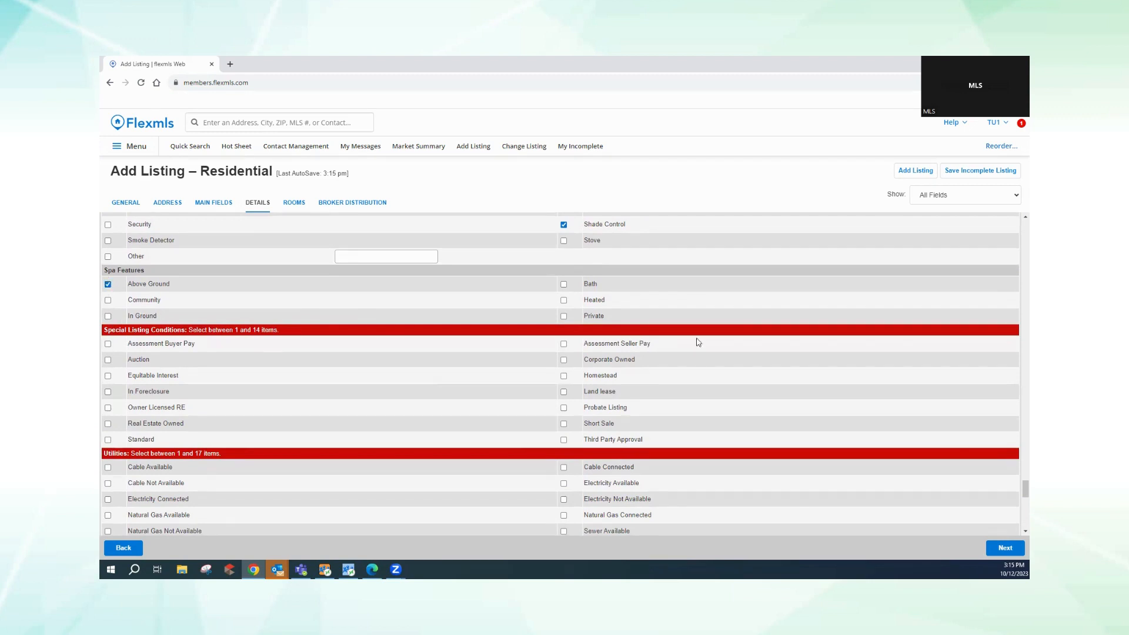
click(563, 301)
scroll(1015, 535, down, 3)
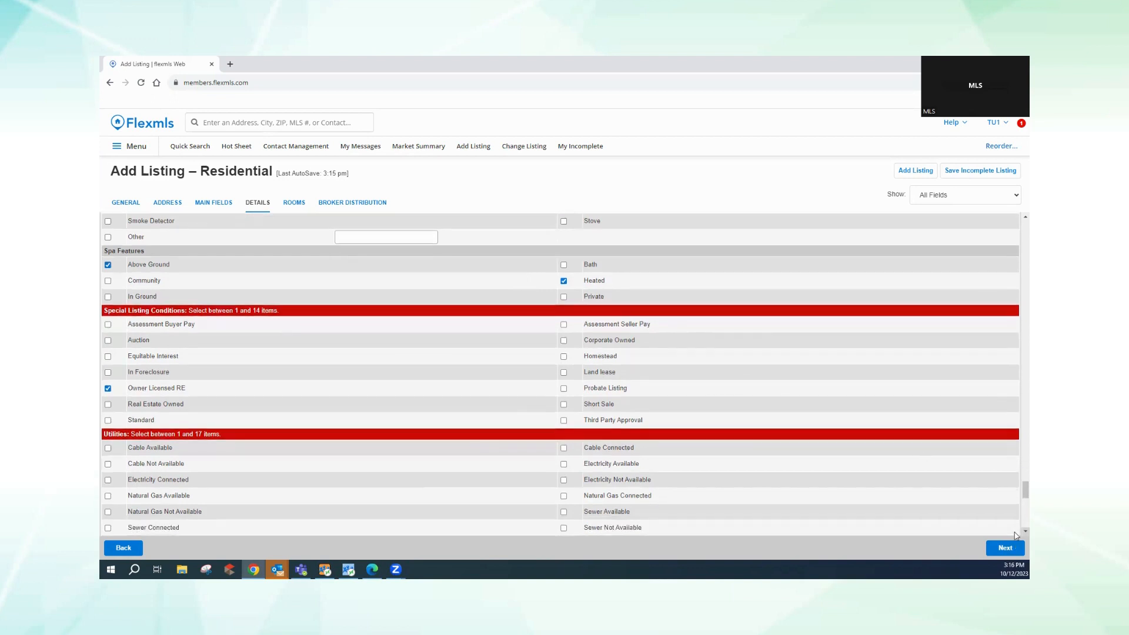
scroll(1016, 534, down, 2)
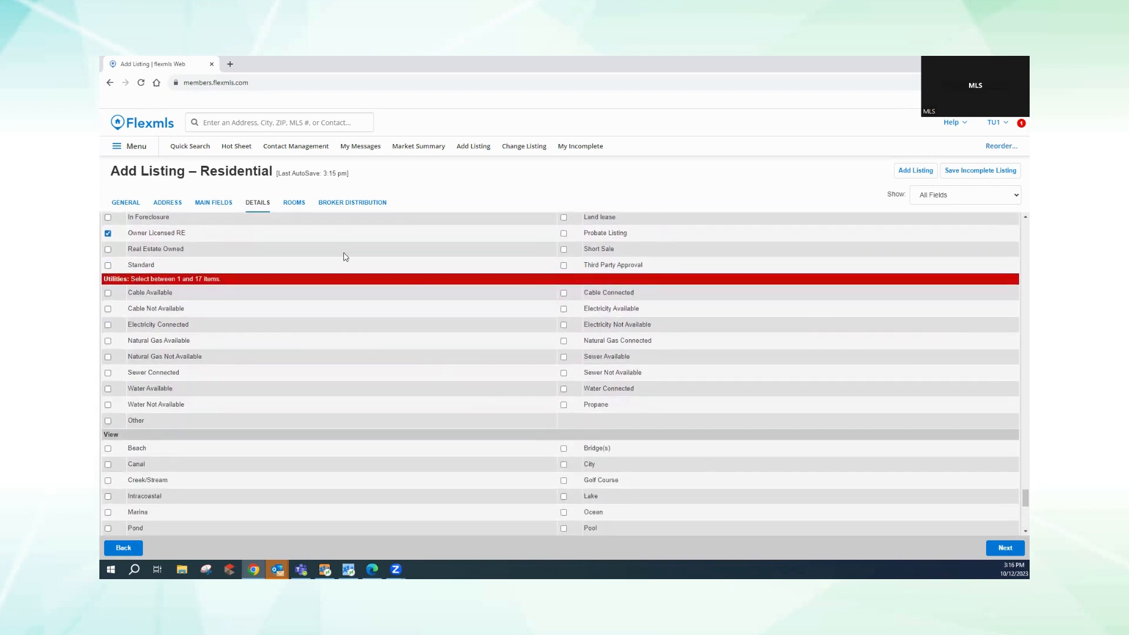
click(565, 294)
click(563, 390)
scroll(1014, 531, down, 2)
scroll(1015, 531, down, 2)
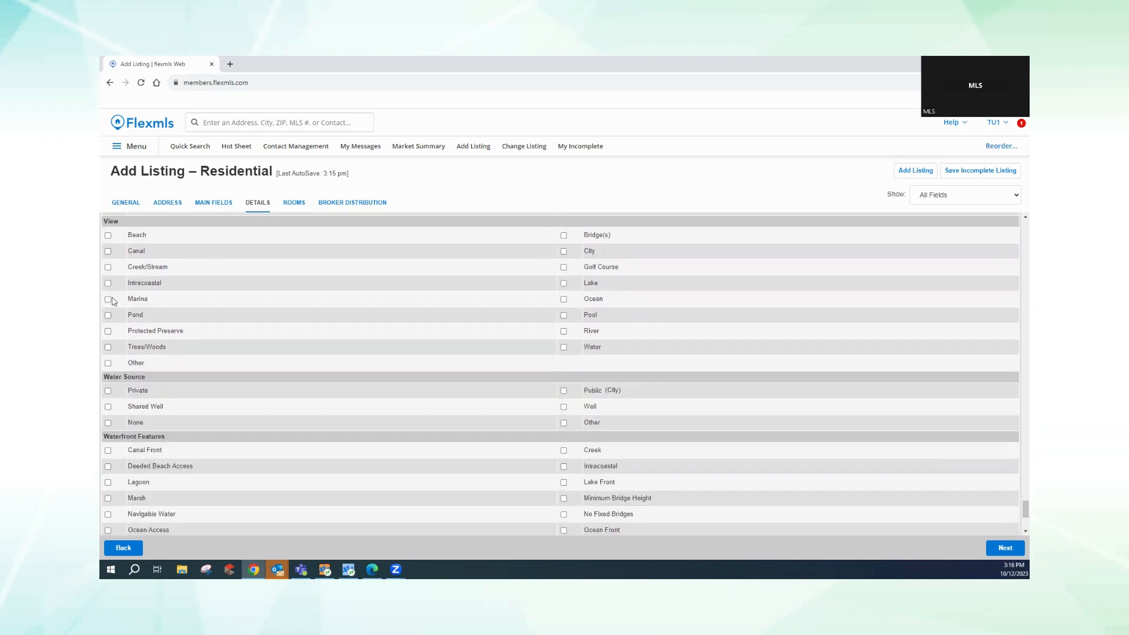
- Check Golf Course view, Public (City) water source, and Day Sleeper showing consideration
click(564, 268)
click(565, 391)
scroll(295, 487, down, 3)
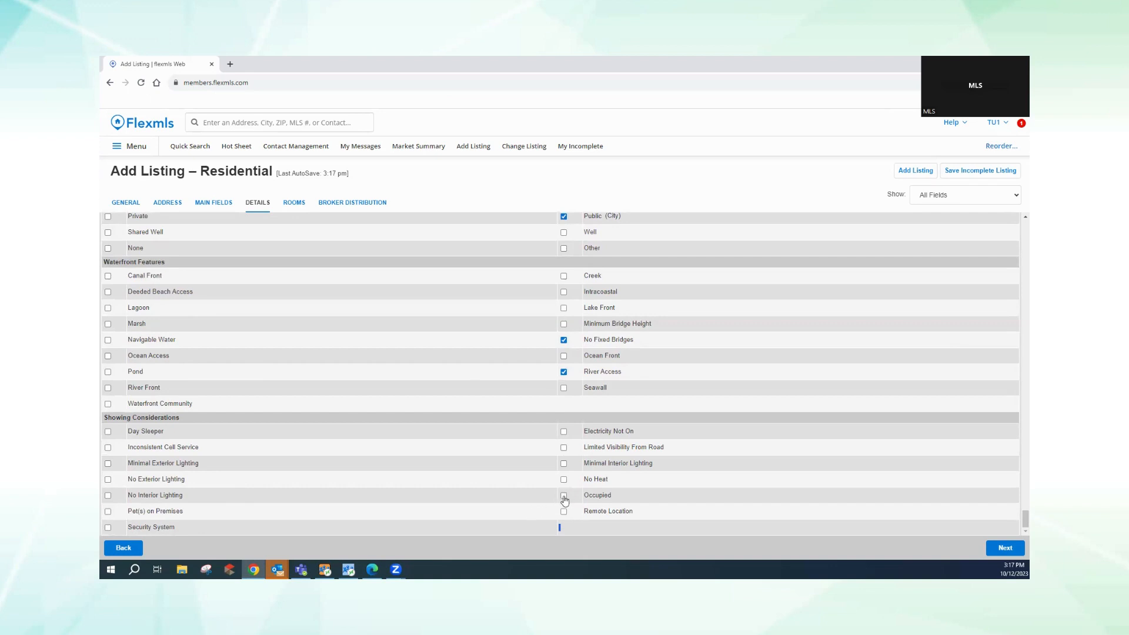
click(108, 432)
- Move to Rooms and add a blank room row, stepping through its name, level, length and remarks
click(1005, 548)
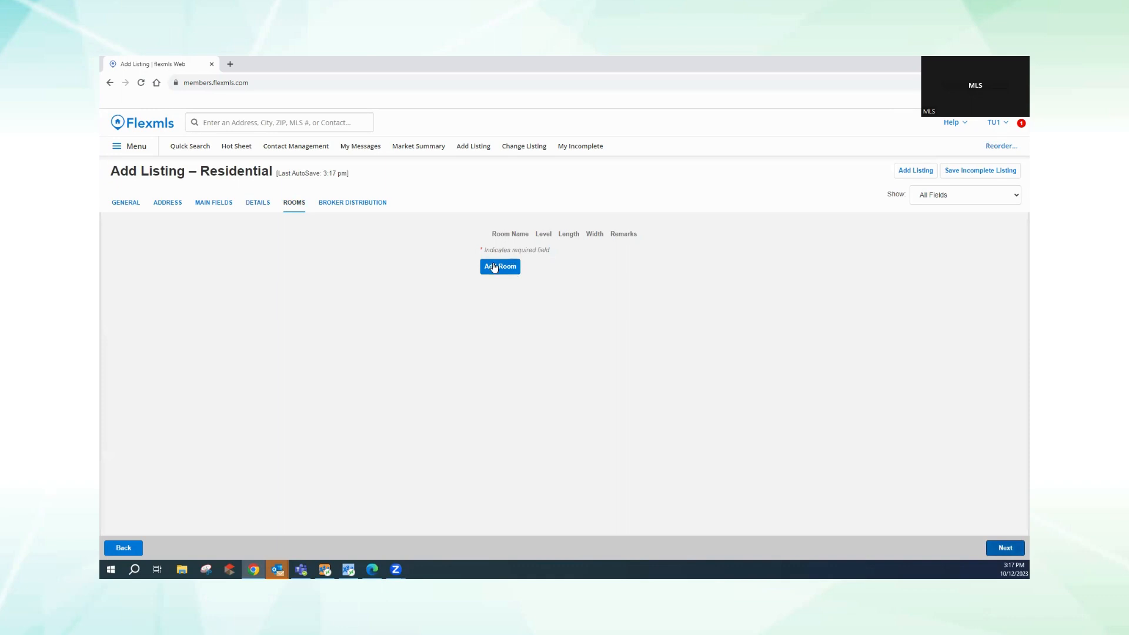
click(494, 267)
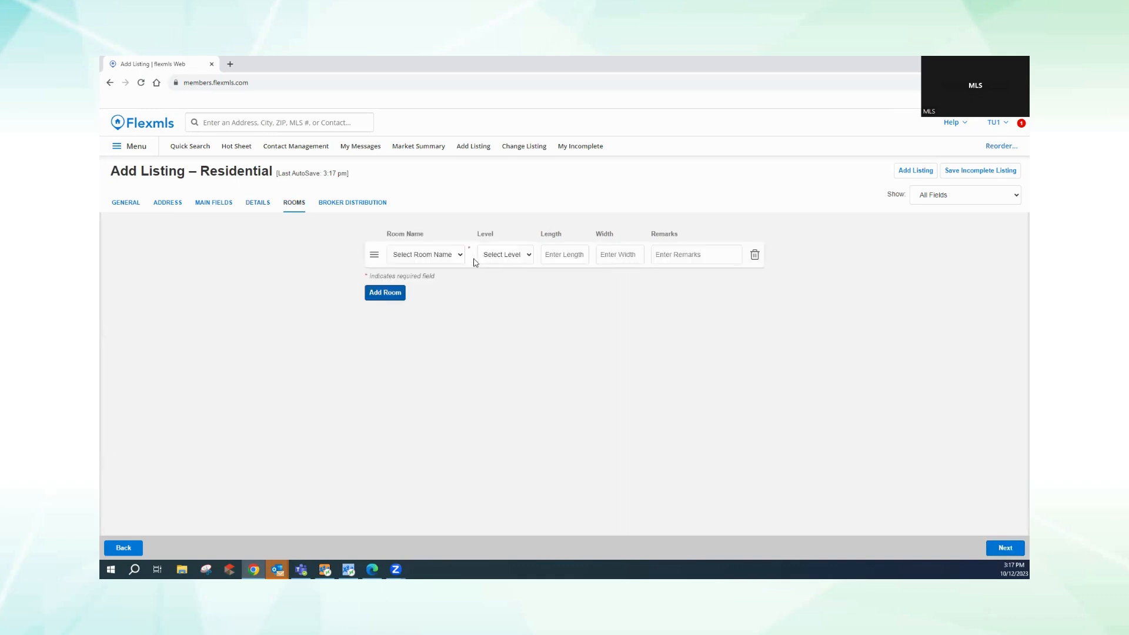
click(445, 255)
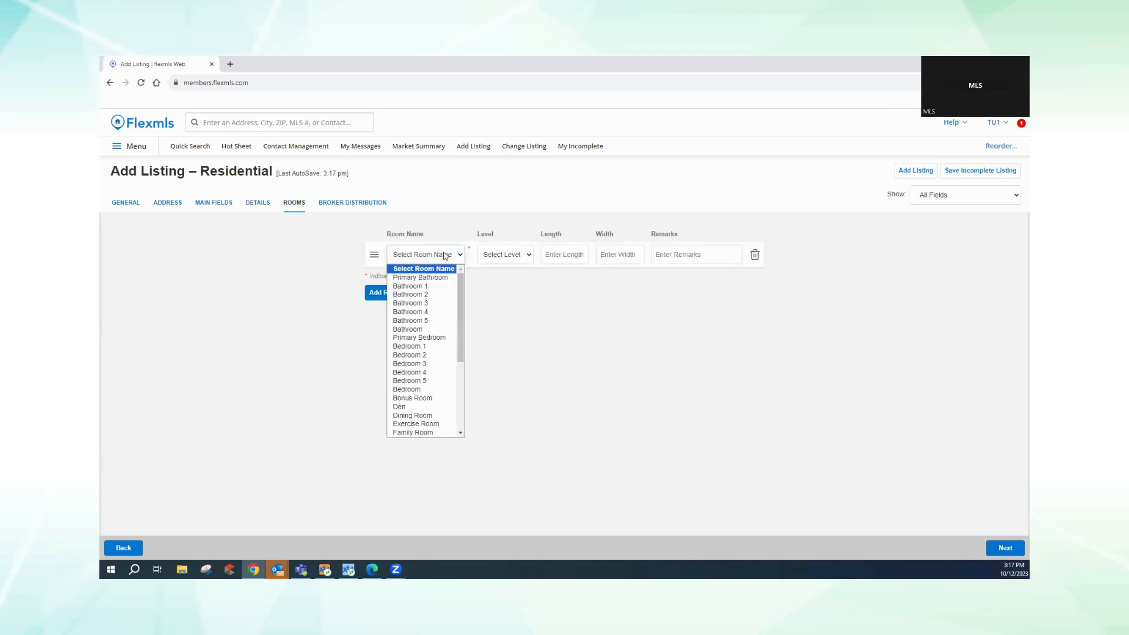
click(517, 255)
click(563, 253)
click(565, 254)
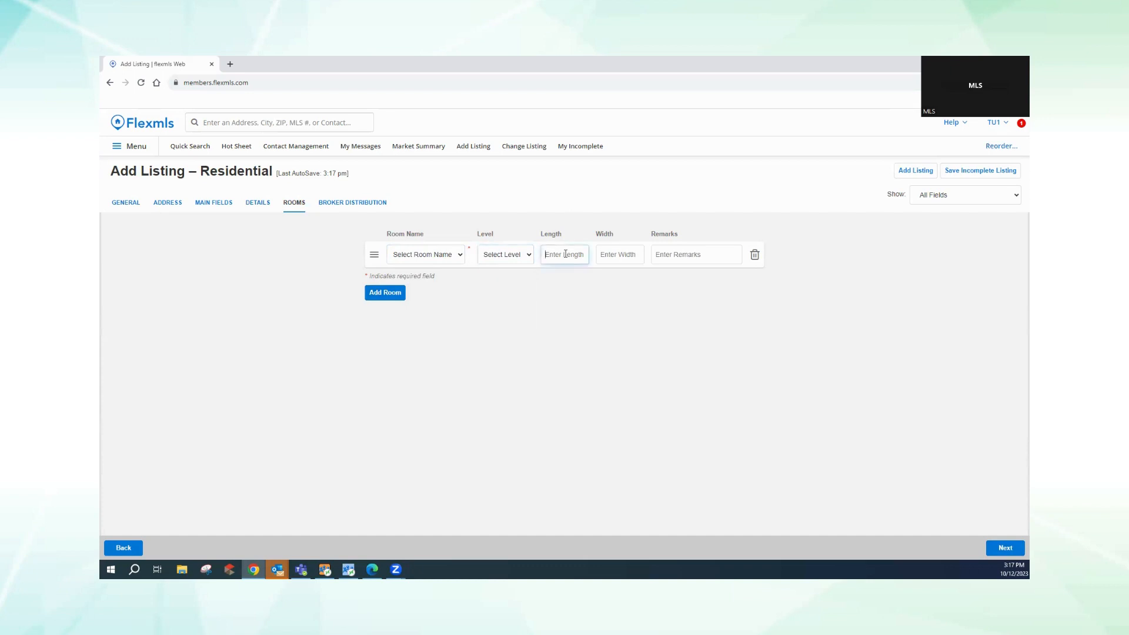
click(673, 255)
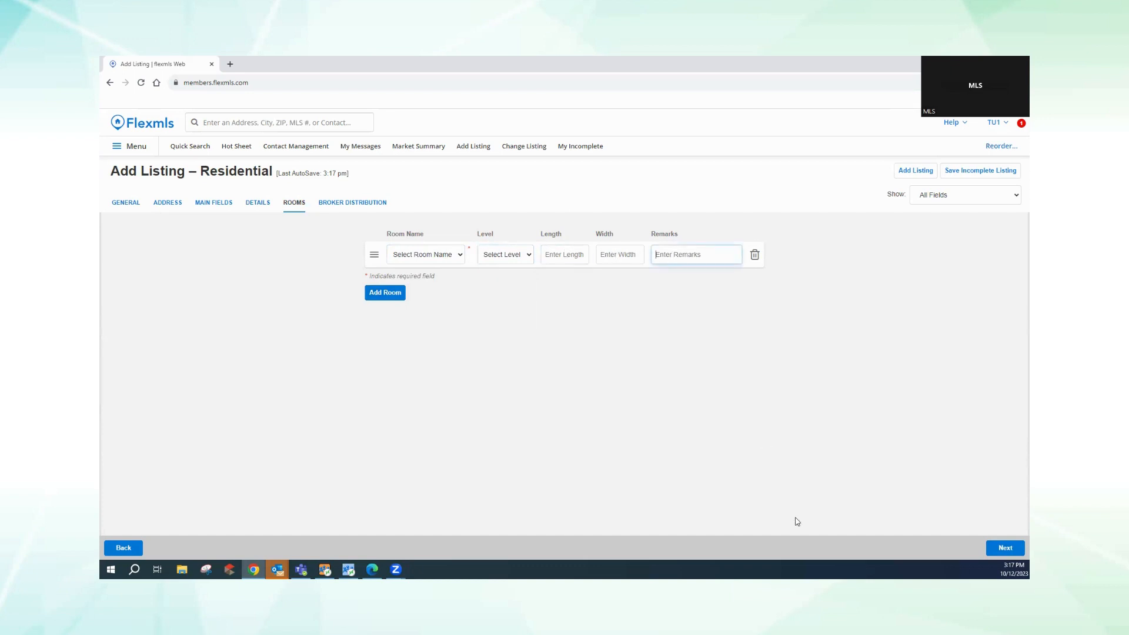
- Advance from the Rooms tab to the Broker Distribution section, leaving its defaults unchanged
click(1005, 548)
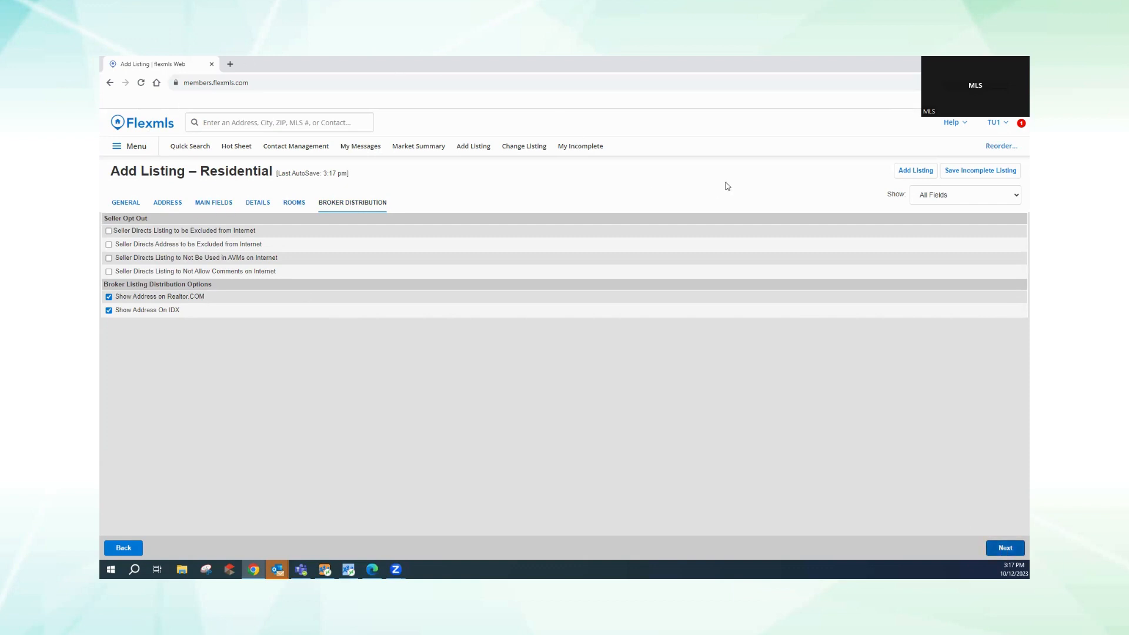
- Attempt to add the listing, dismiss the missing Room Name error, and delete the blank room row
click(911, 175)
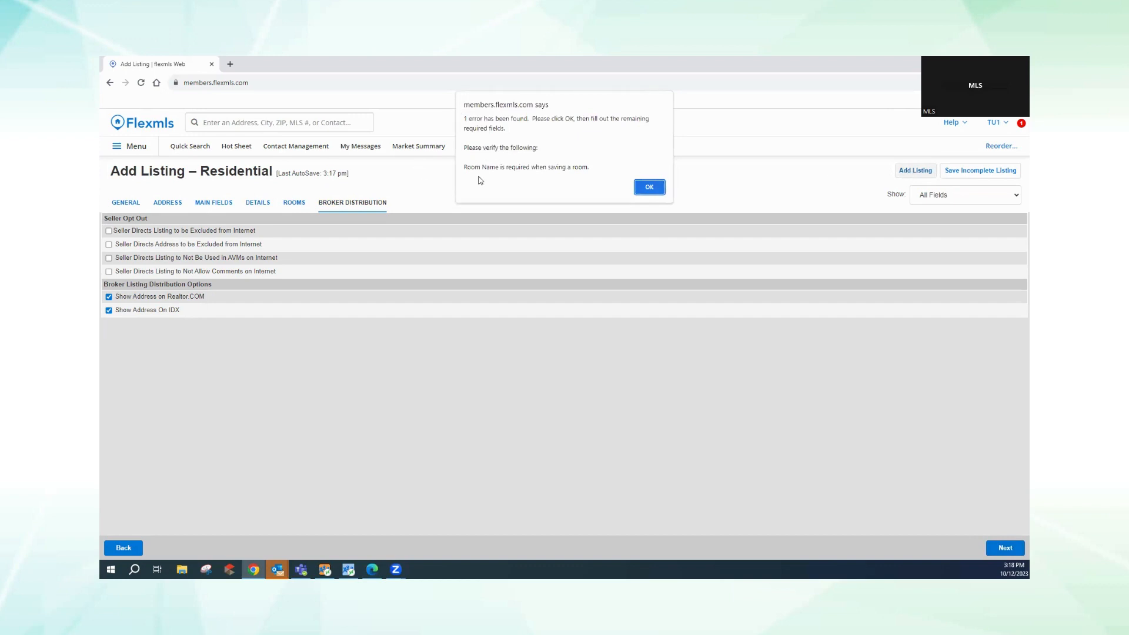
click(649, 187)
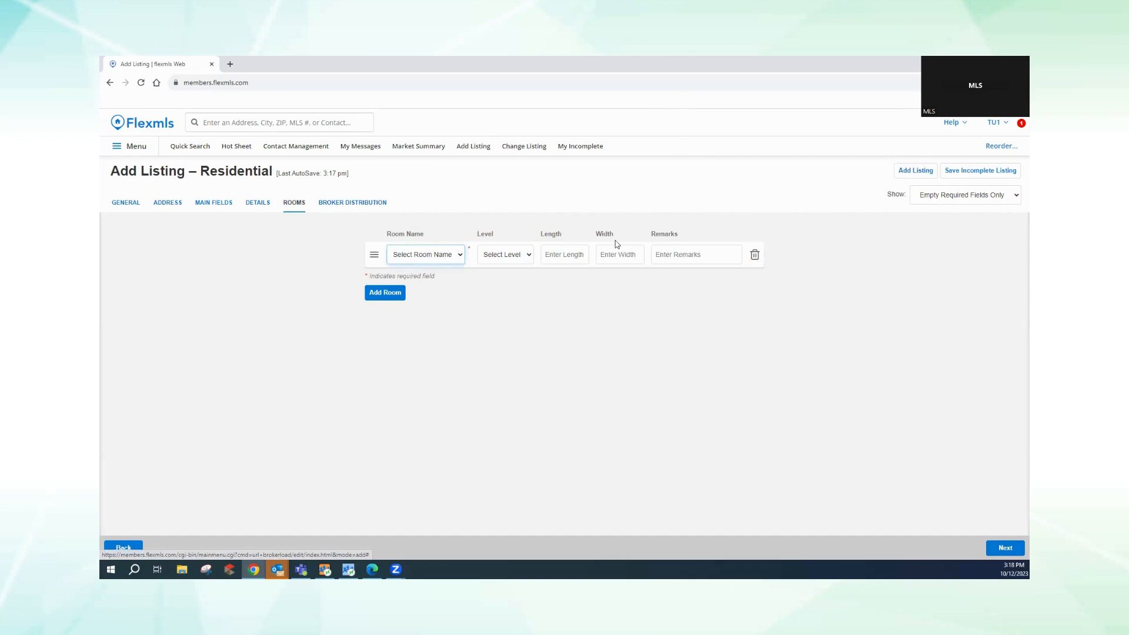
click(755, 255)
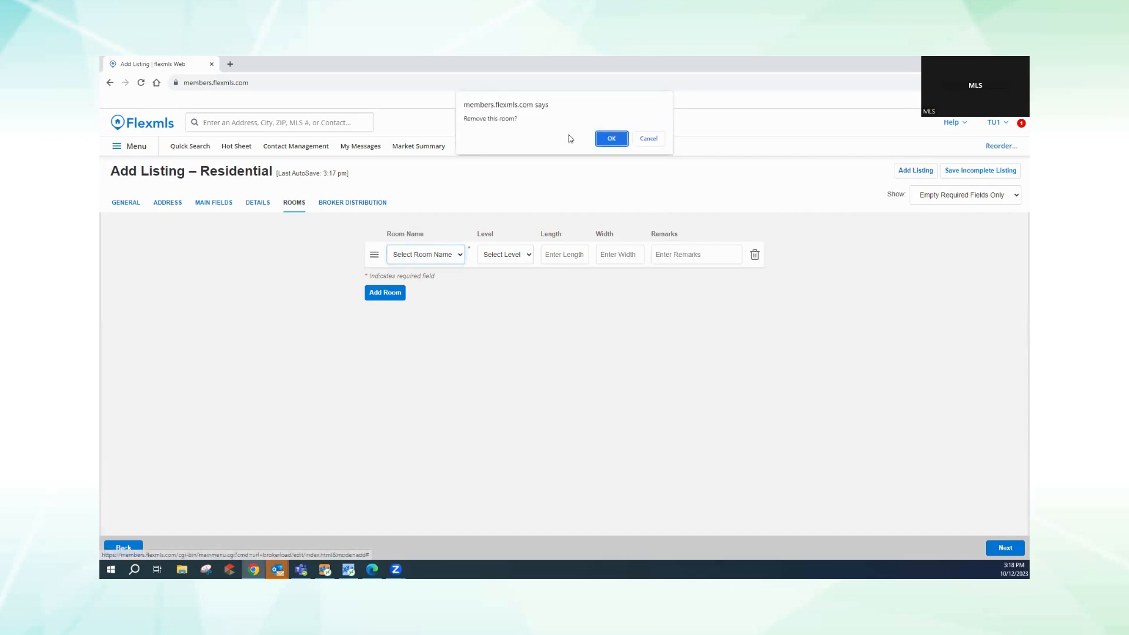
click(607, 139)
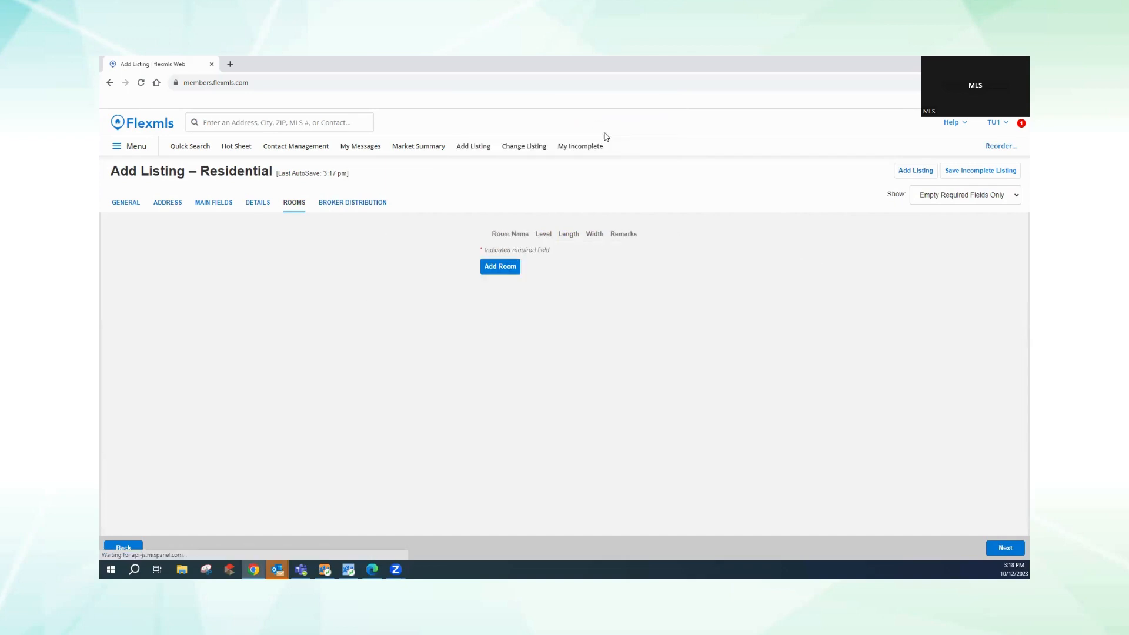
- Submit the new Residential listing with Add Listing so it saves
click(916, 175)
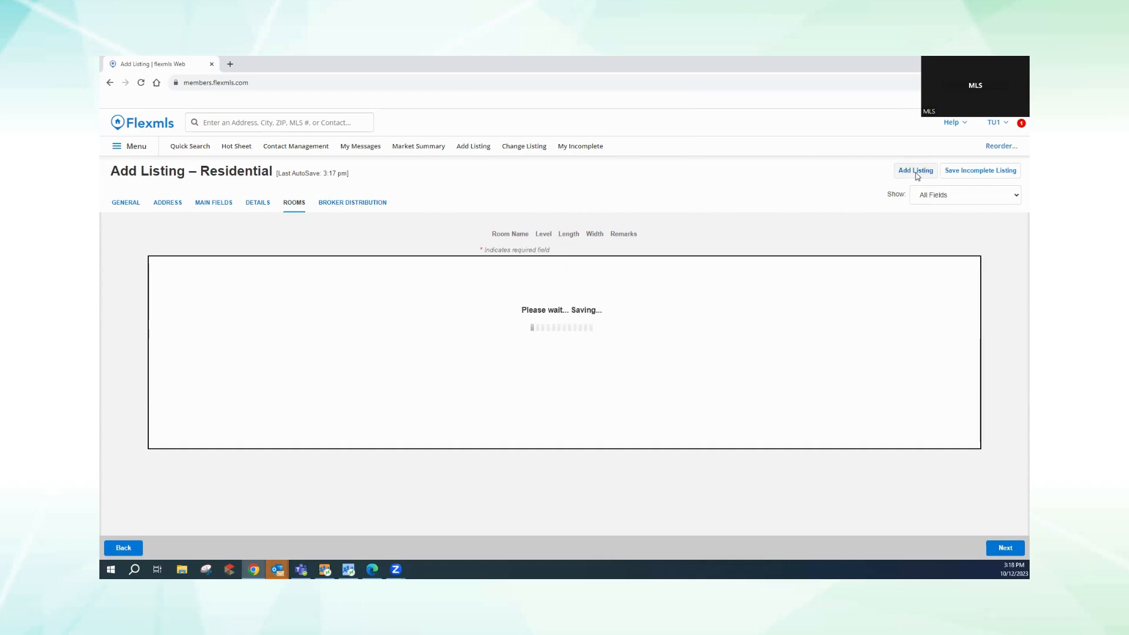